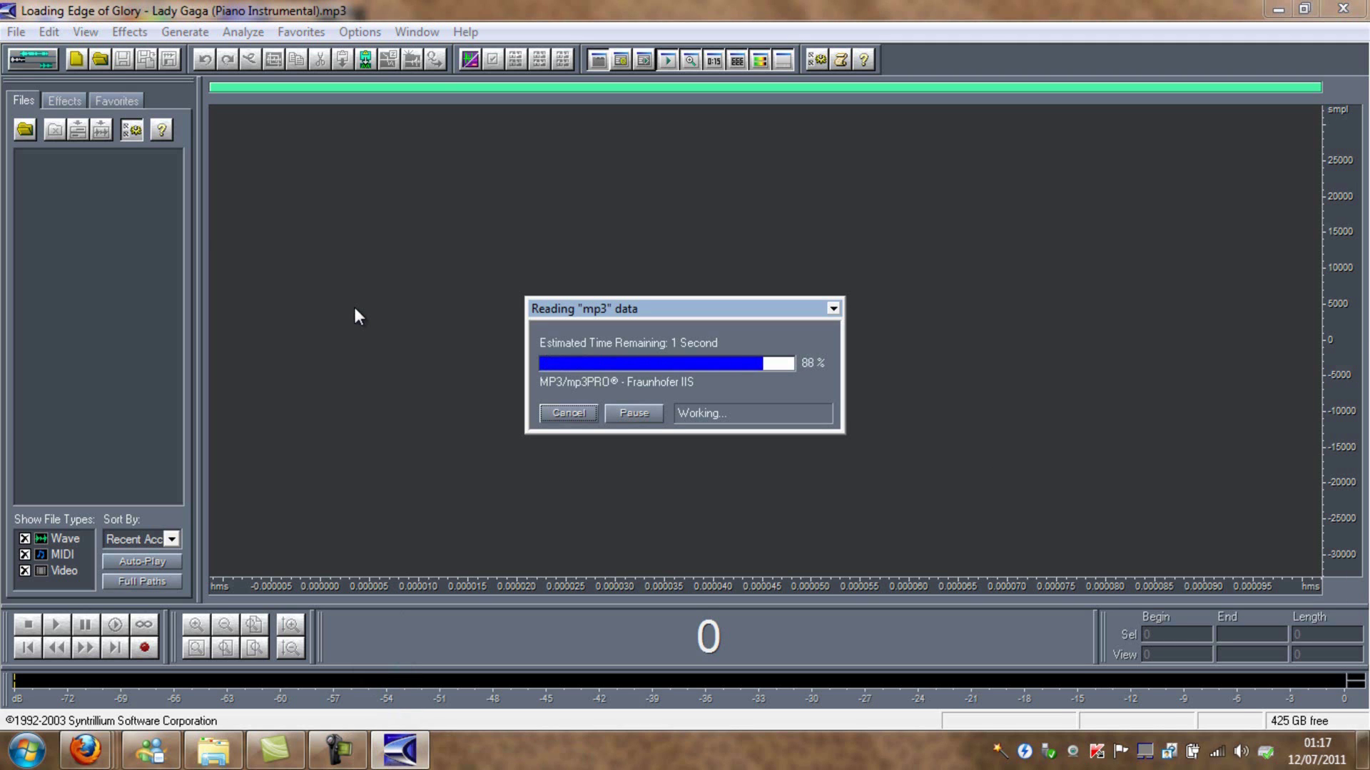
- Play the opening of the loaded Edge of Glory piano instrumental and stop playback
{"action": "key", "text": "space"}
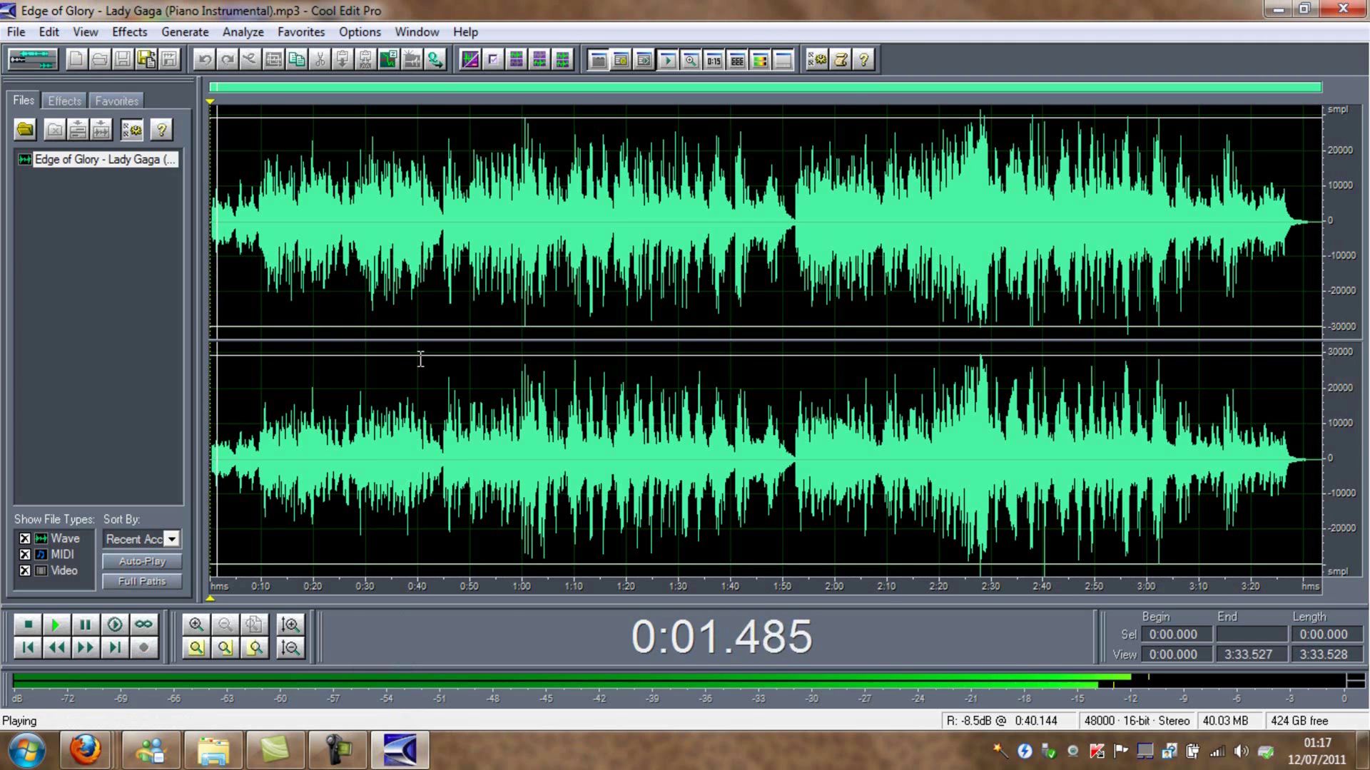
{"action": "left_click", "coordinate": [37, 625]}
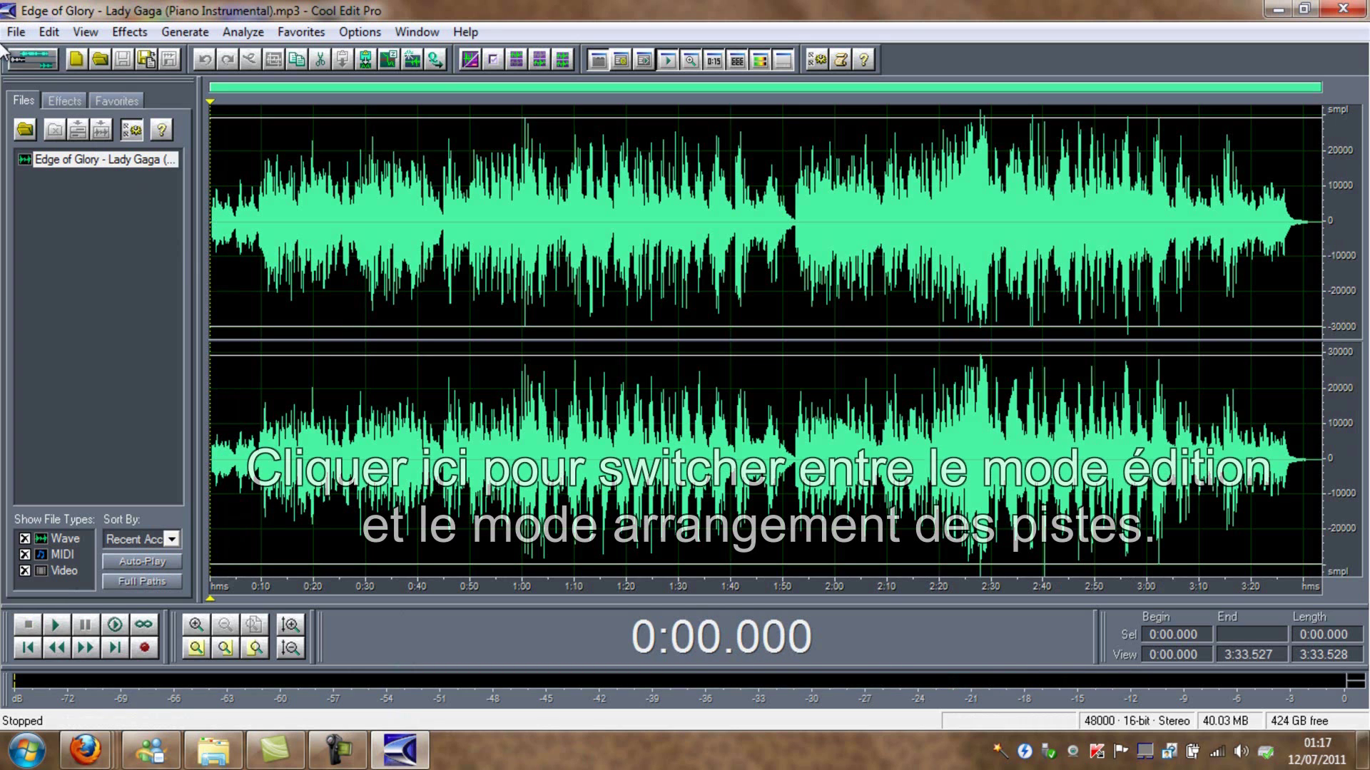
- Switch to the multitrack view and place the Edge of Glory instrumental on Track 1, aligned to the session start
{"action": "left_click", "coordinate": [37, 62]}
{"action": "left_click", "coordinate": [37, 62]}
{"action": "left_click", "coordinate": [38, 62]}
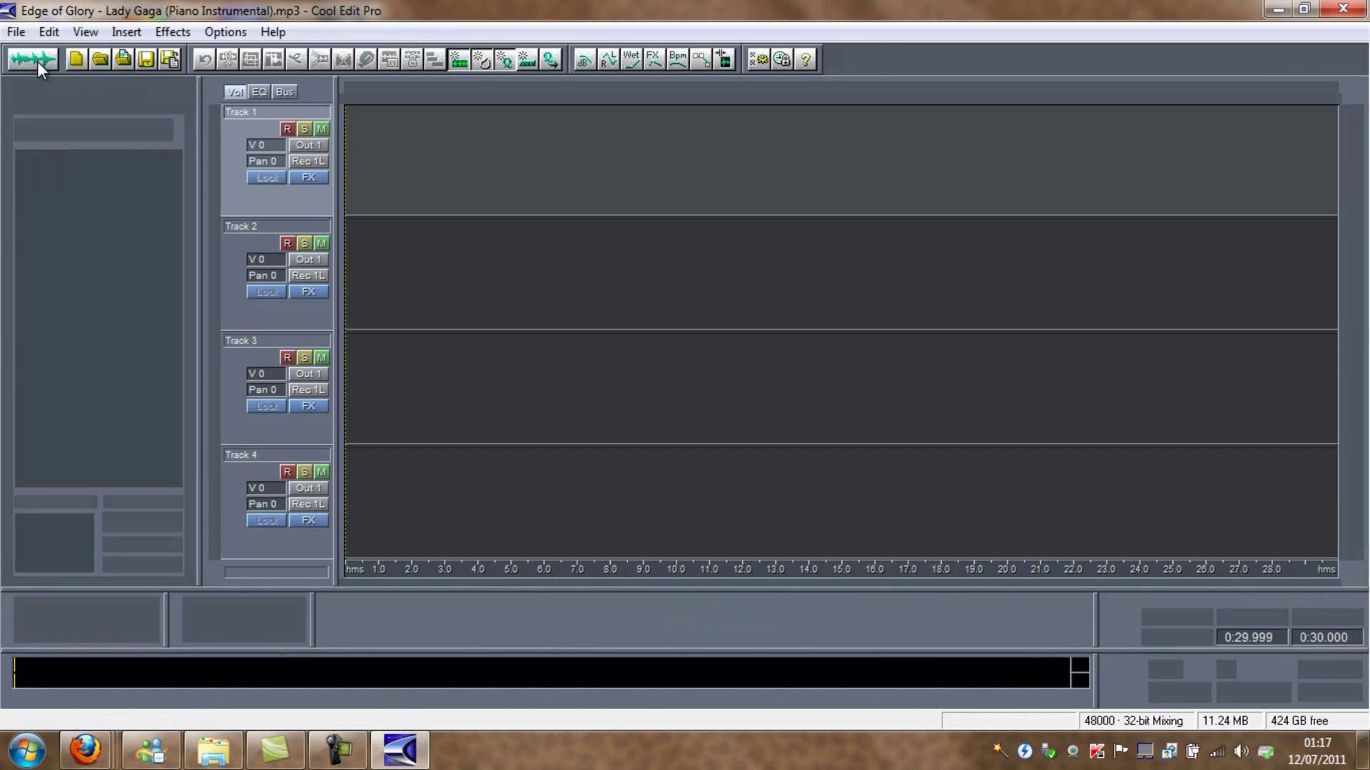
{"action": "left_click_drag", "start_coordinate": [70, 160], "coordinate": [404, 161]}
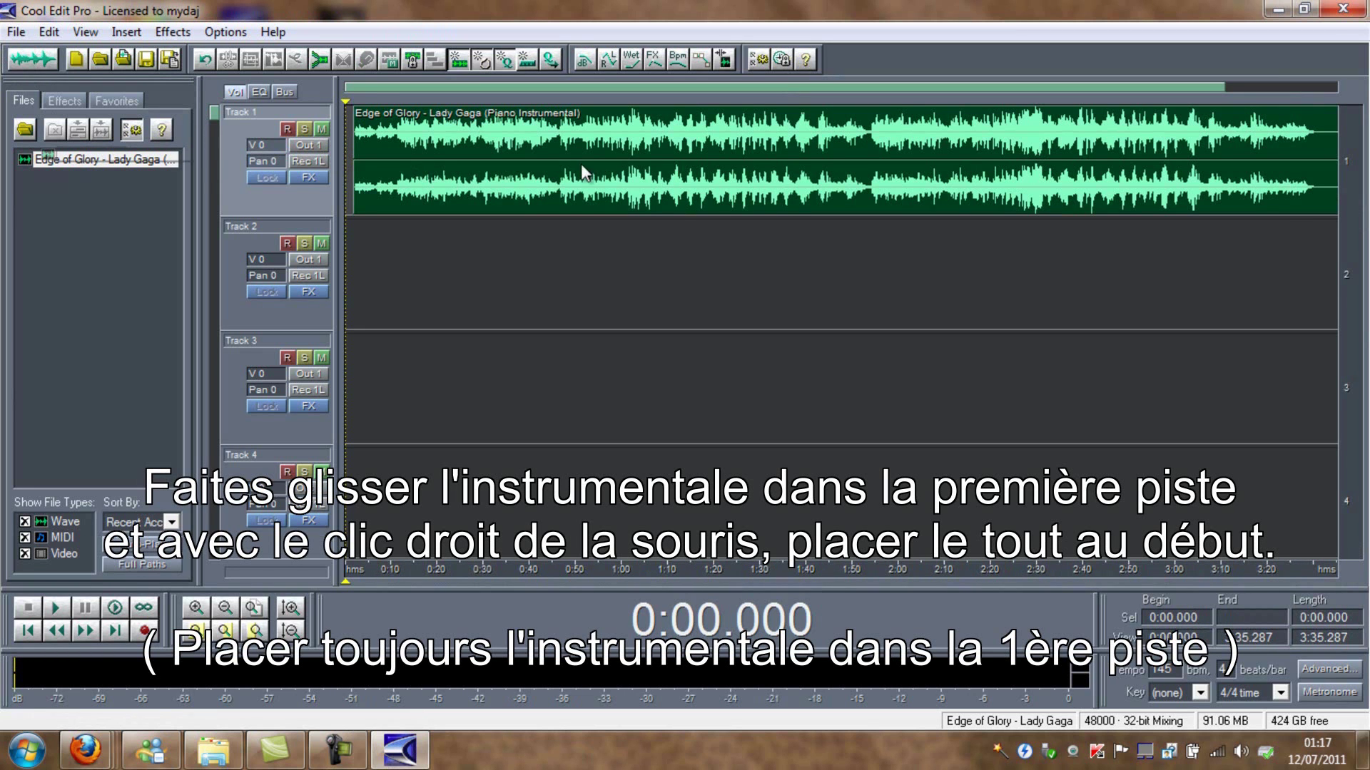
{"action": "left_click_drag", "start_coordinate": [706, 163], "coordinate": [690, 158]}
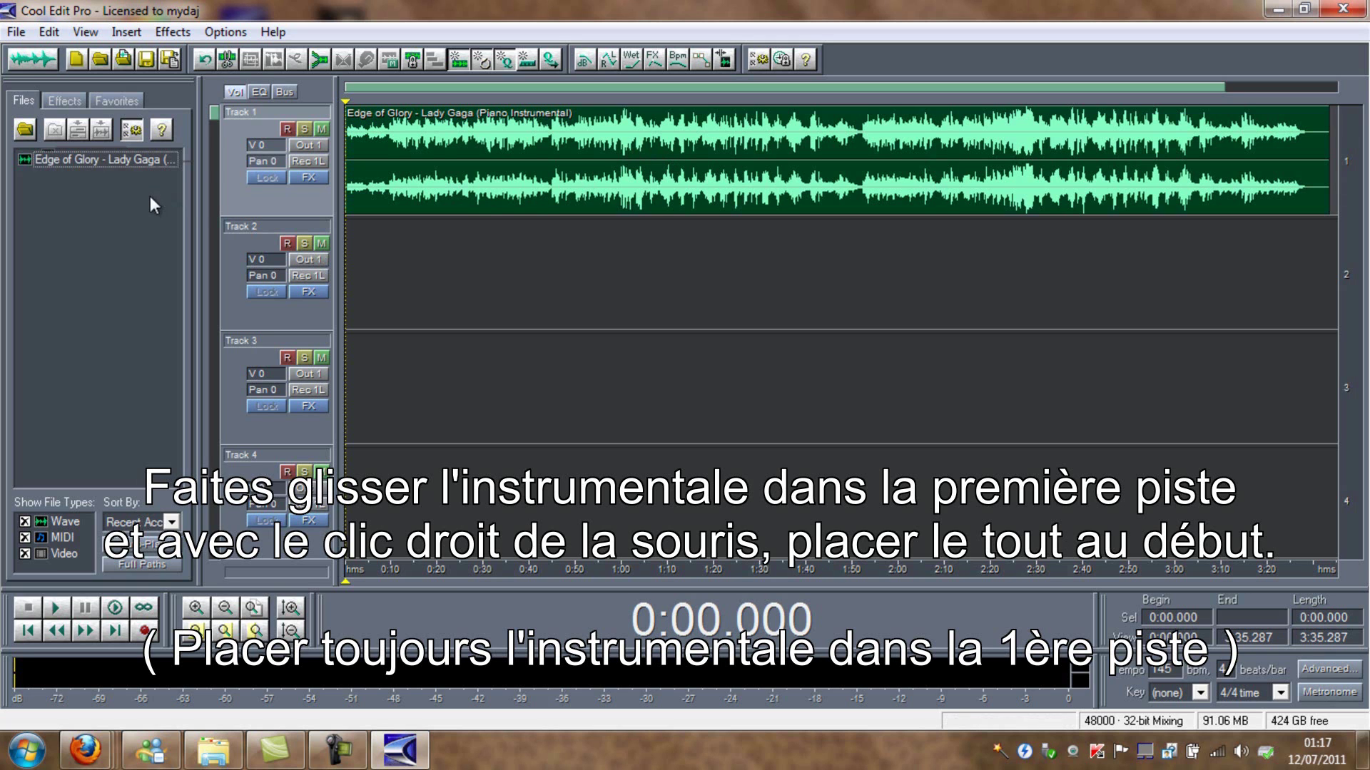
- Arm Track 2 for recording and disarm it again
{"action": "left_click", "coordinate": [93, 161]}
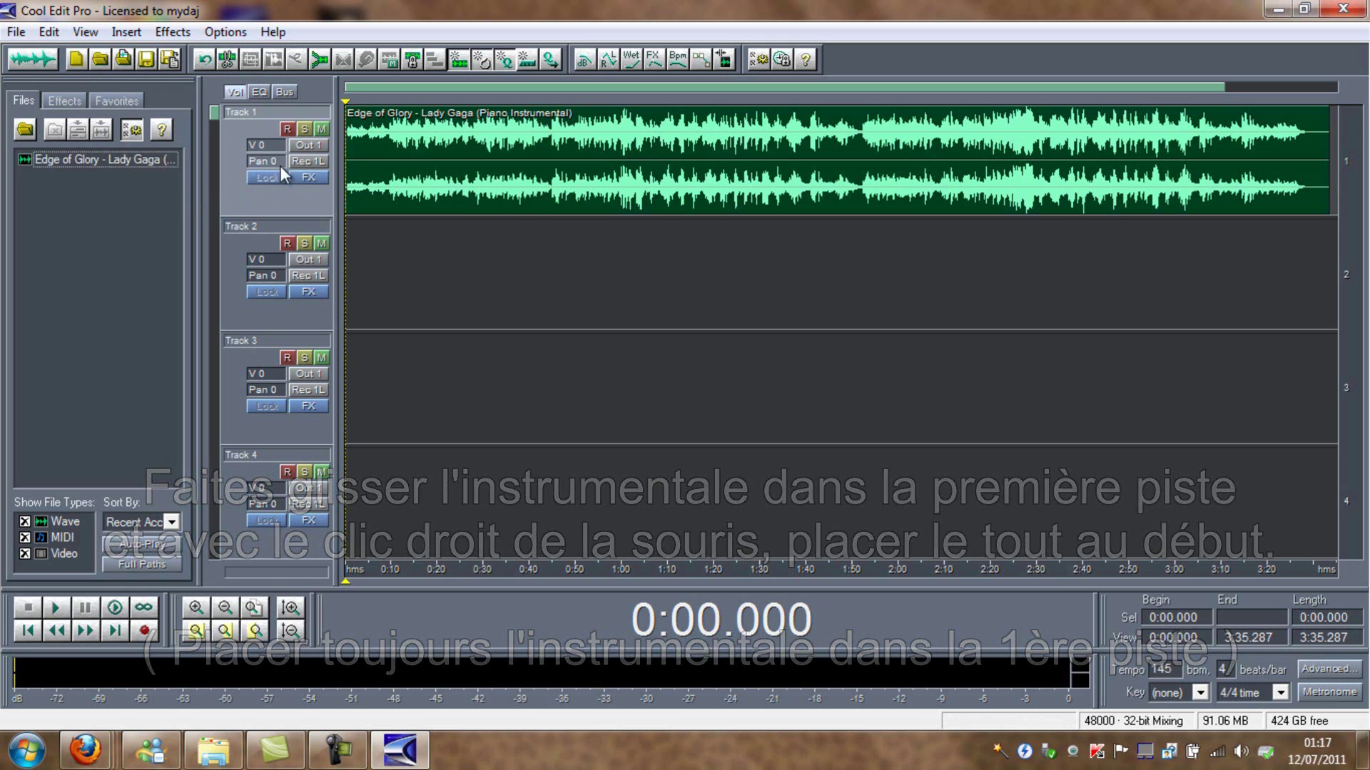
{"action": "left_click", "coordinate": [284, 244]}
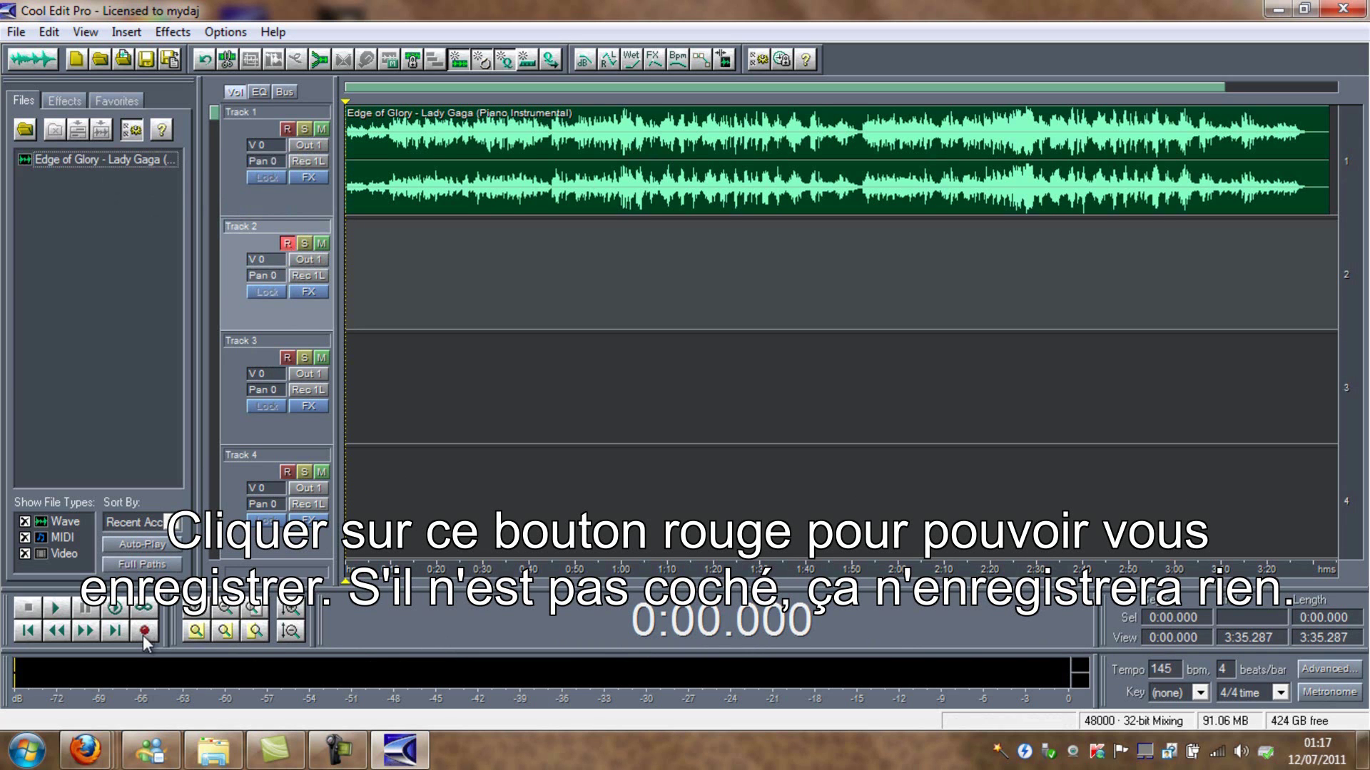
{"action": "left_click", "coordinate": [287, 241]}
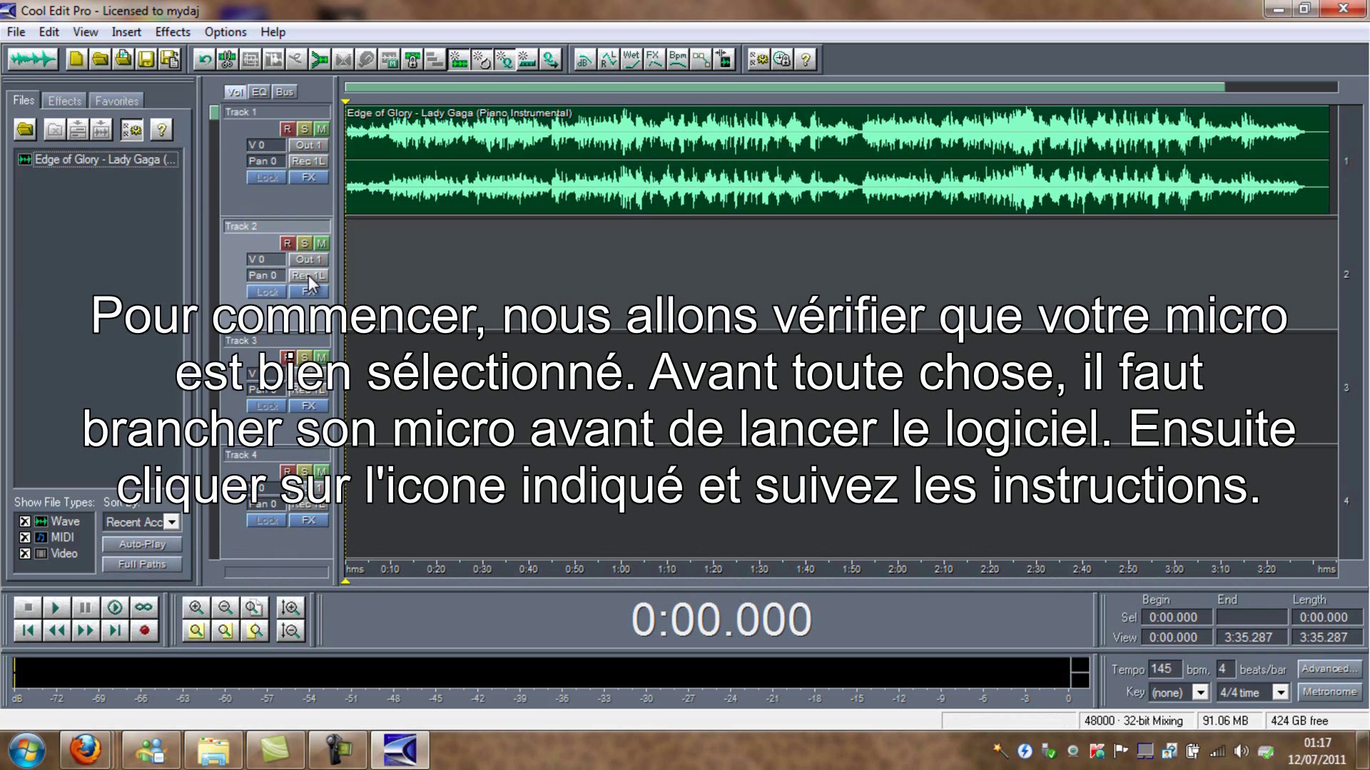
- Apply Track 2's record device settings to all tracks and open the recording device order preferences
{"action": "left_click", "coordinate": [308, 276]}
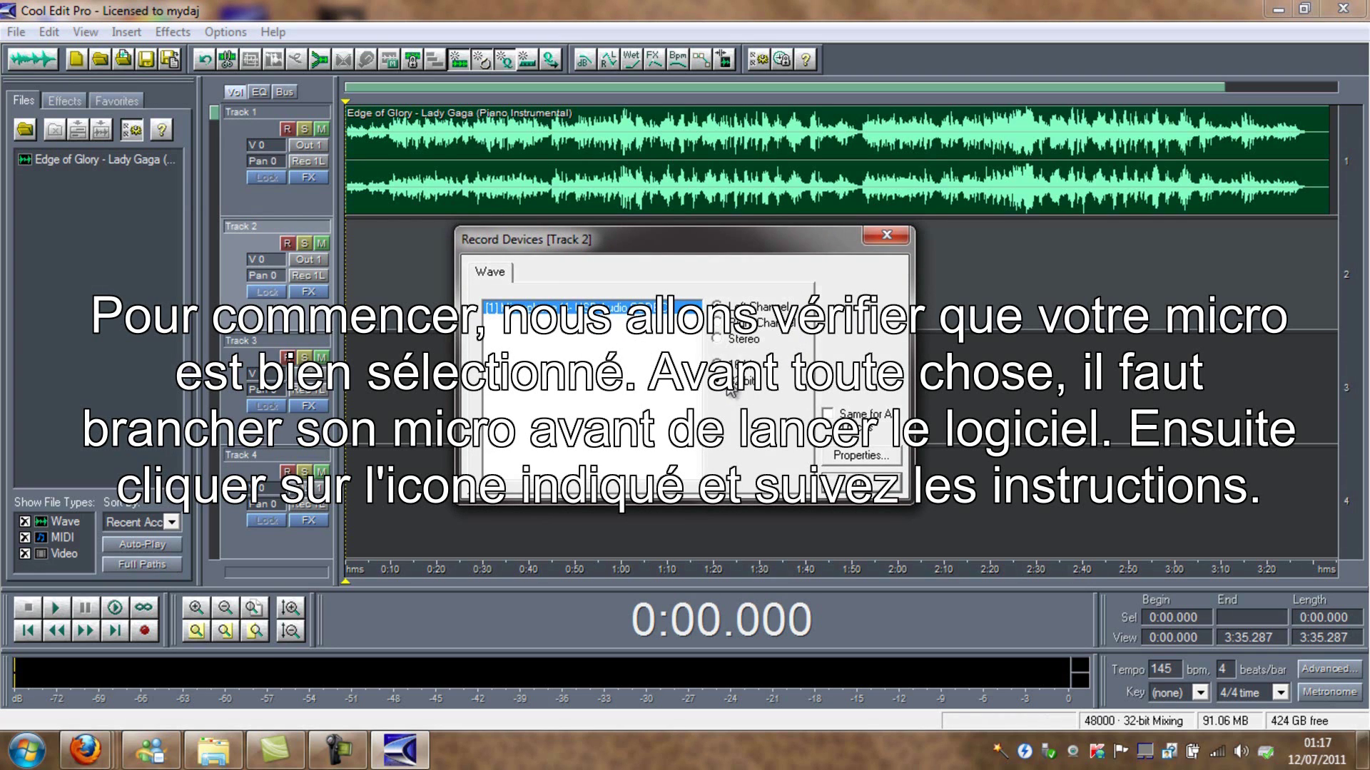
{"action": "left_click", "coordinate": [829, 416]}
{"action": "left_click", "coordinate": [872, 457]}
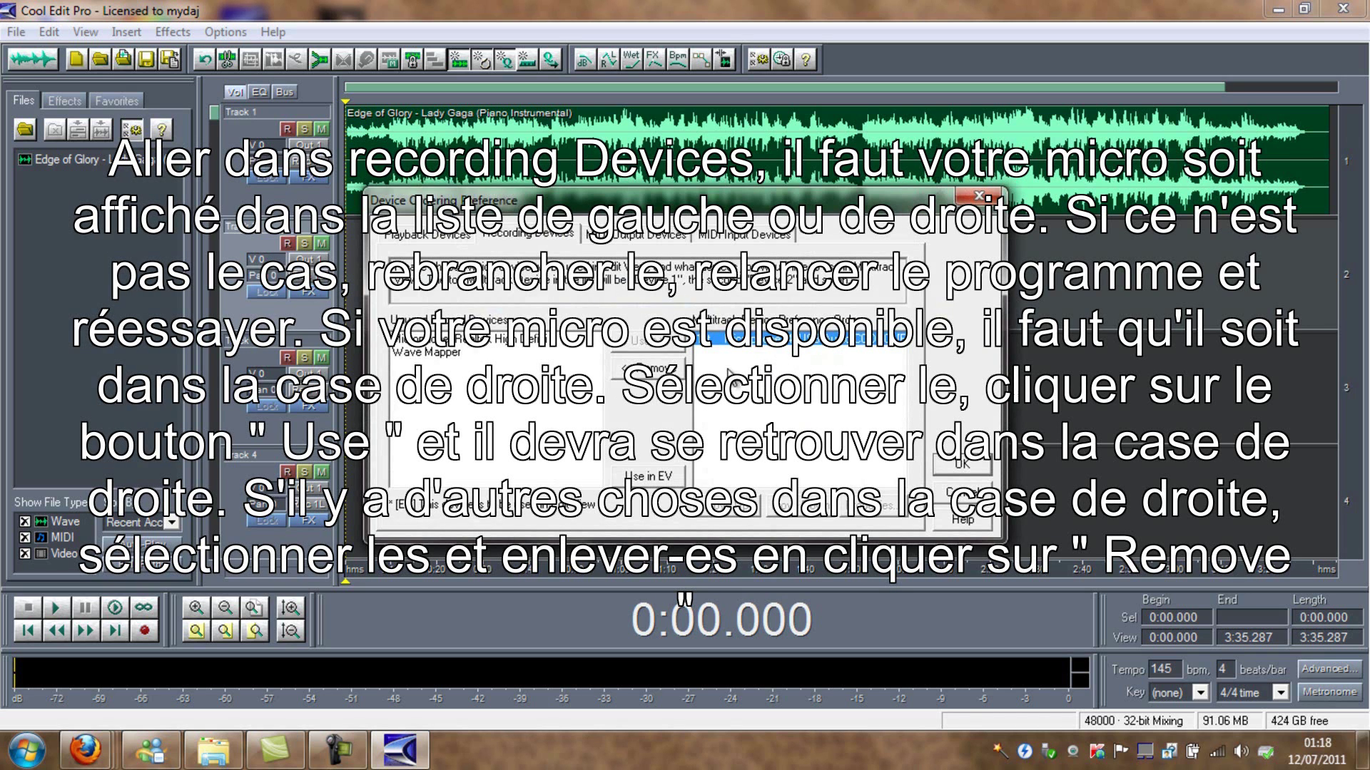
- Add the Realtek microphone and Wave Mapper to the multitrack recording device order
{"action": "left_click", "coordinate": [529, 341]}
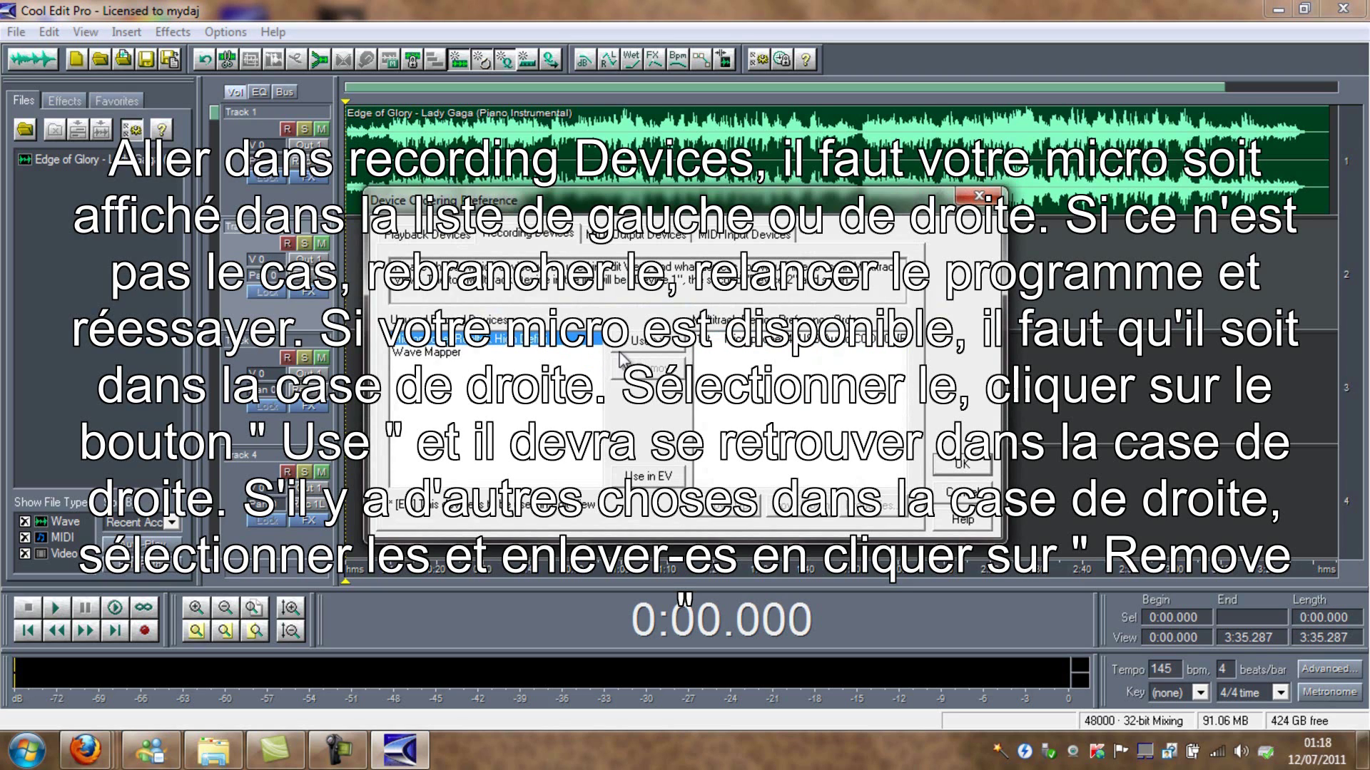
{"action": "left_click", "coordinate": [646, 344]}
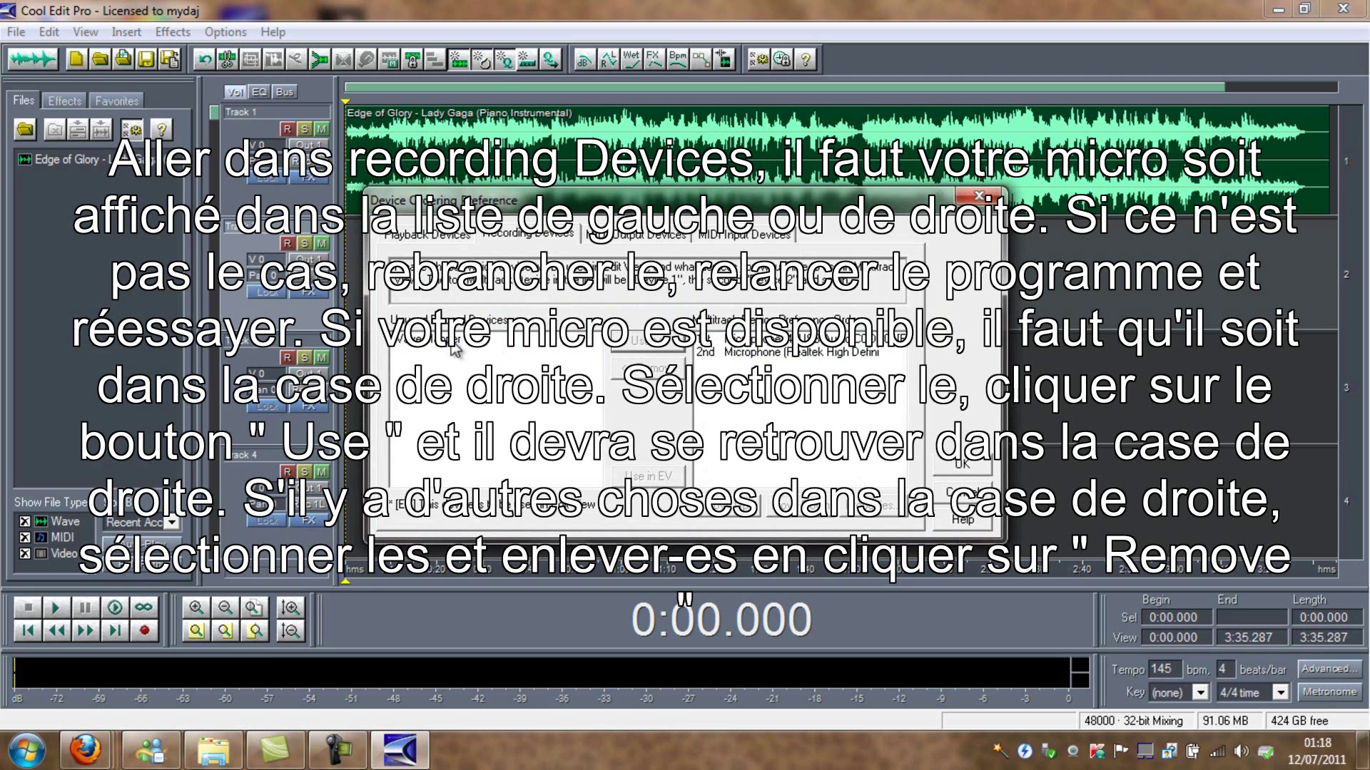
{"action": "left_click", "coordinate": [648, 346]}
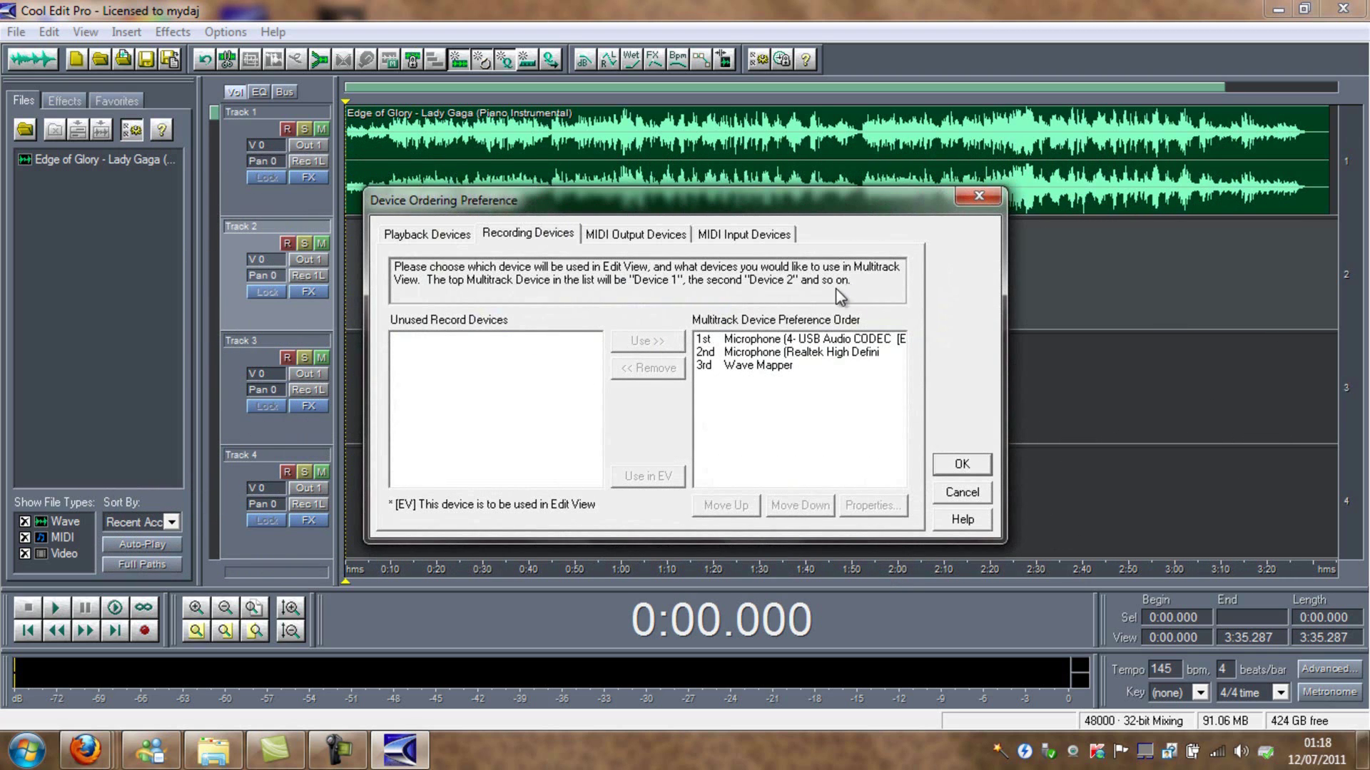
- Remove Wave Mapper and the Realtek microphone from the recording device order, keeping only the USB Audio CODEC microphone, and confirm the device settings
{"action": "left_click", "coordinate": [778, 366]}
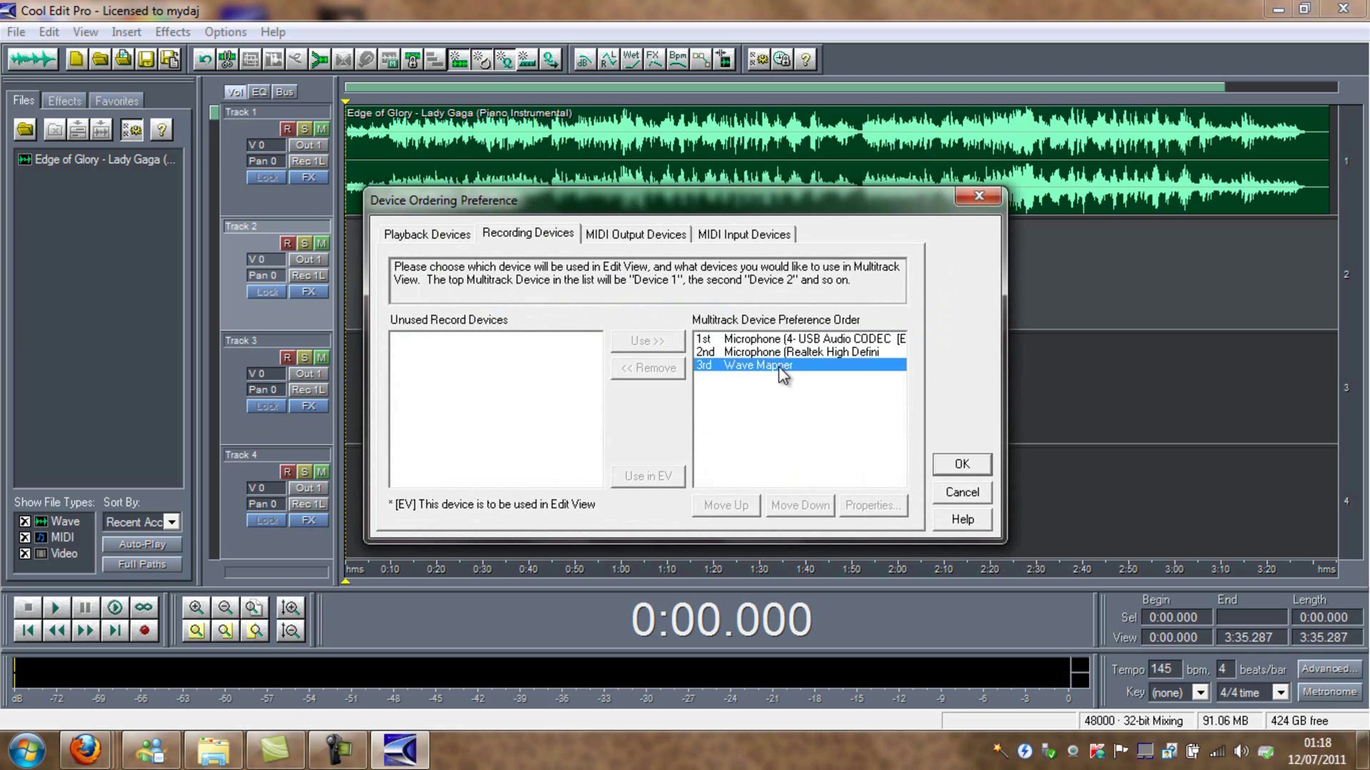
{"action": "left_click", "coordinate": [649, 369]}
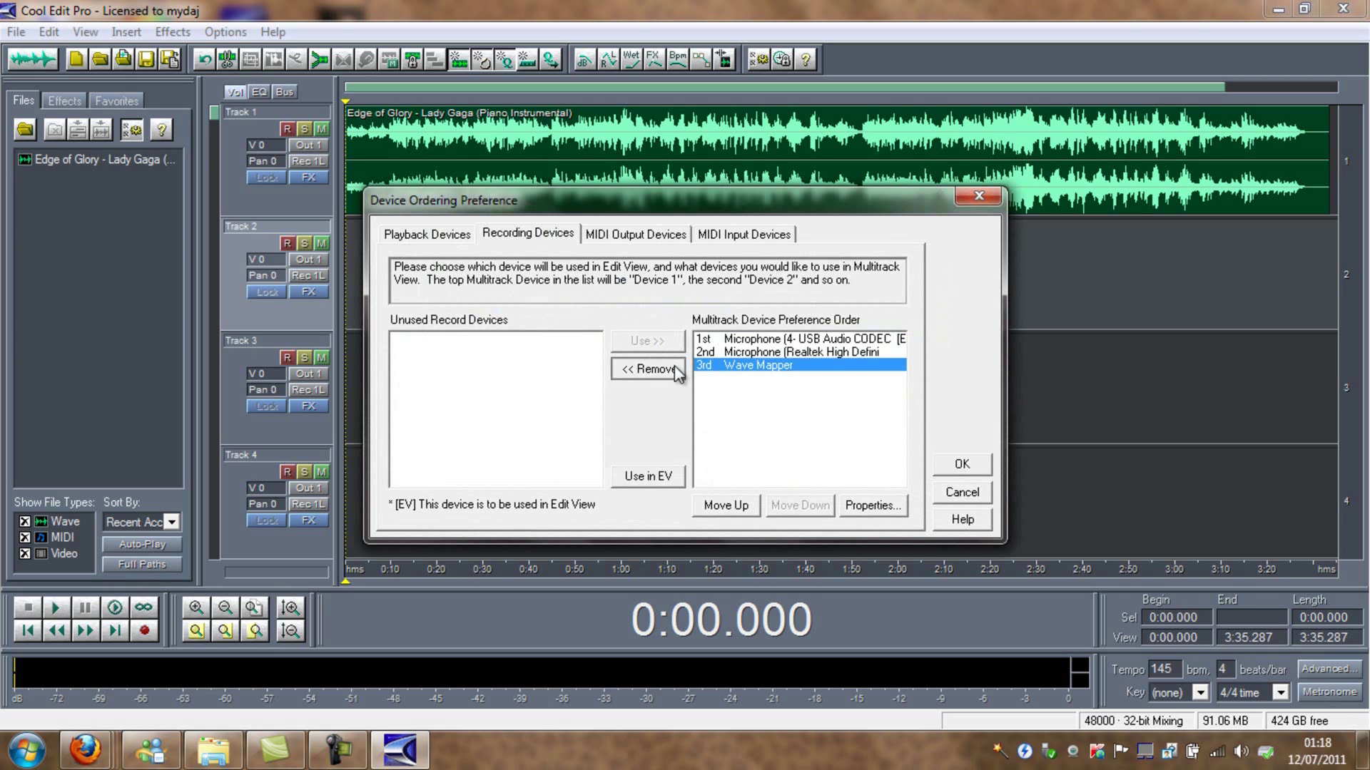
{"action": "left_click", "coordinate": [767, 353]}
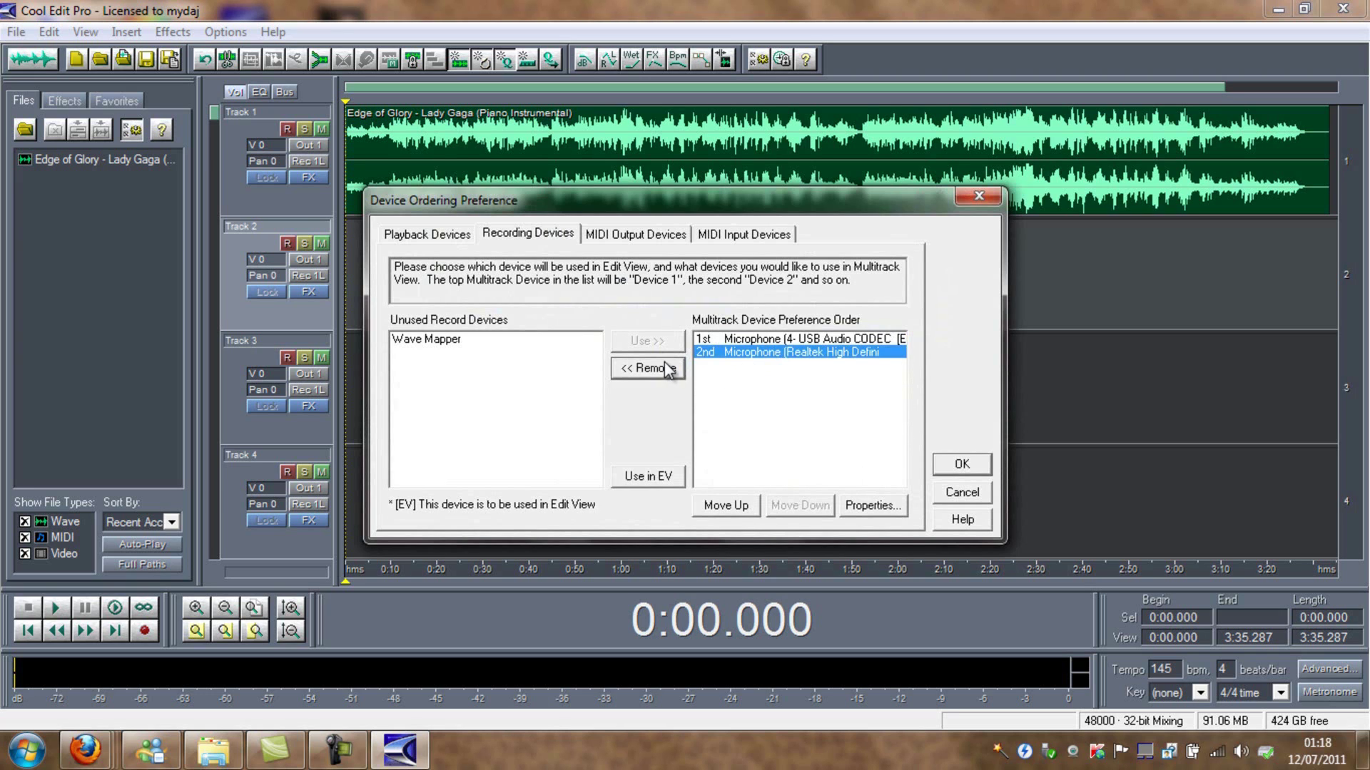
{"action": "left_click", "coordinate": [662, 372]}
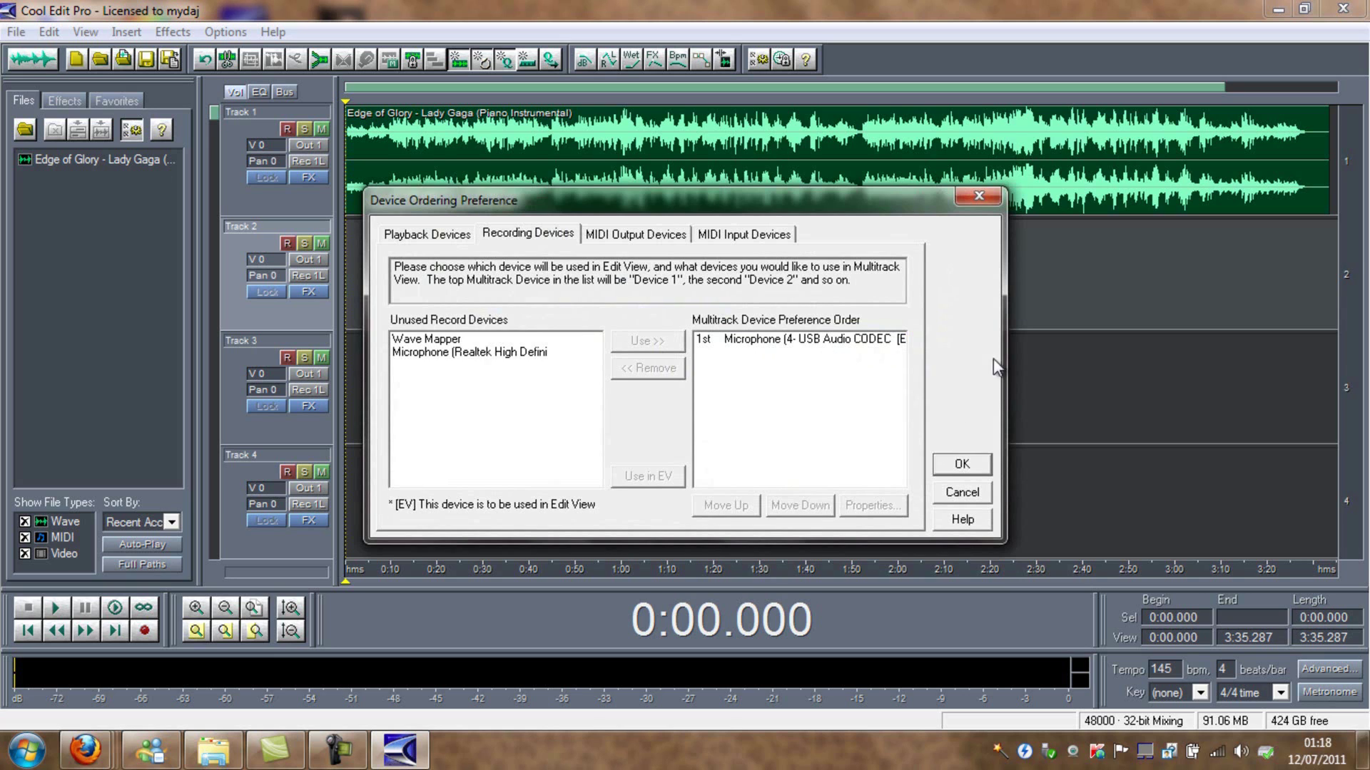
{"action": "left_click", "coordinate": [962, 465]}
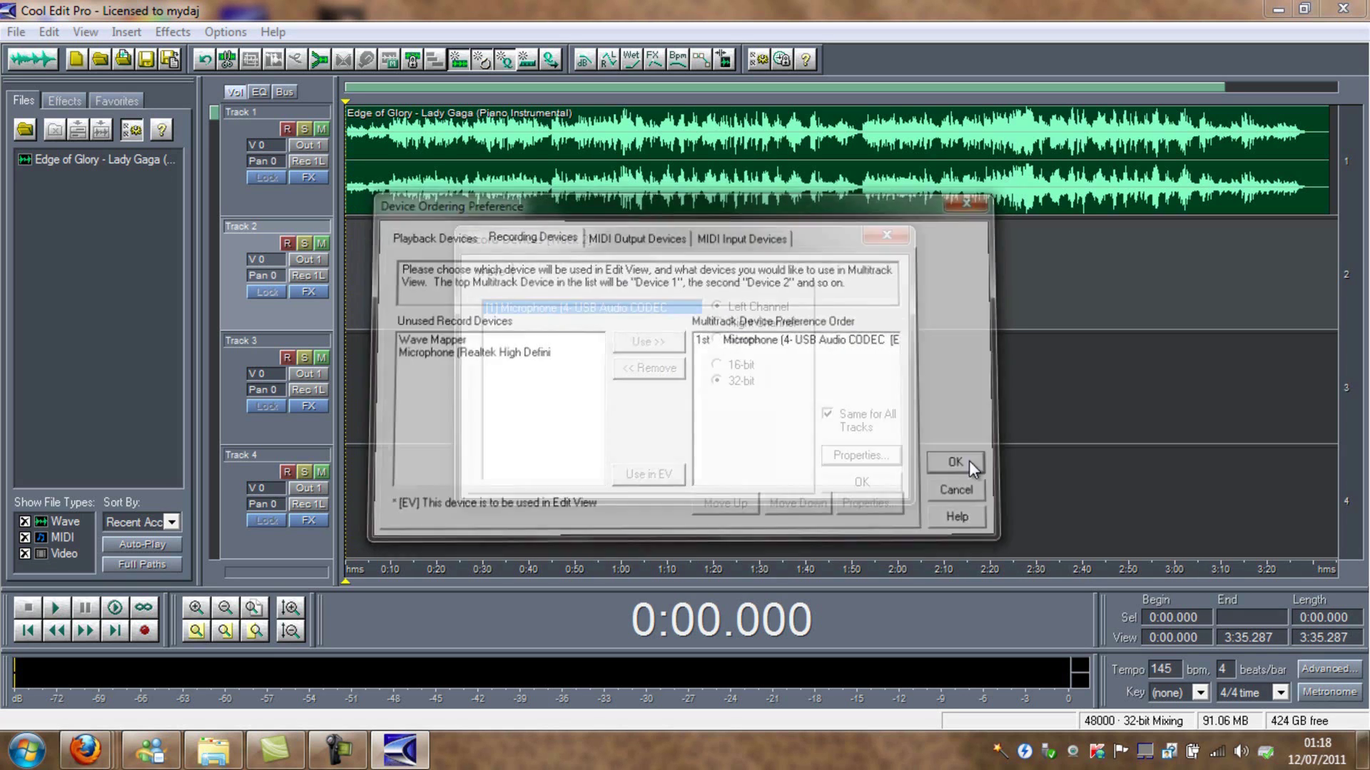
{"action": "left_click", "coordinate": [862, 482]}
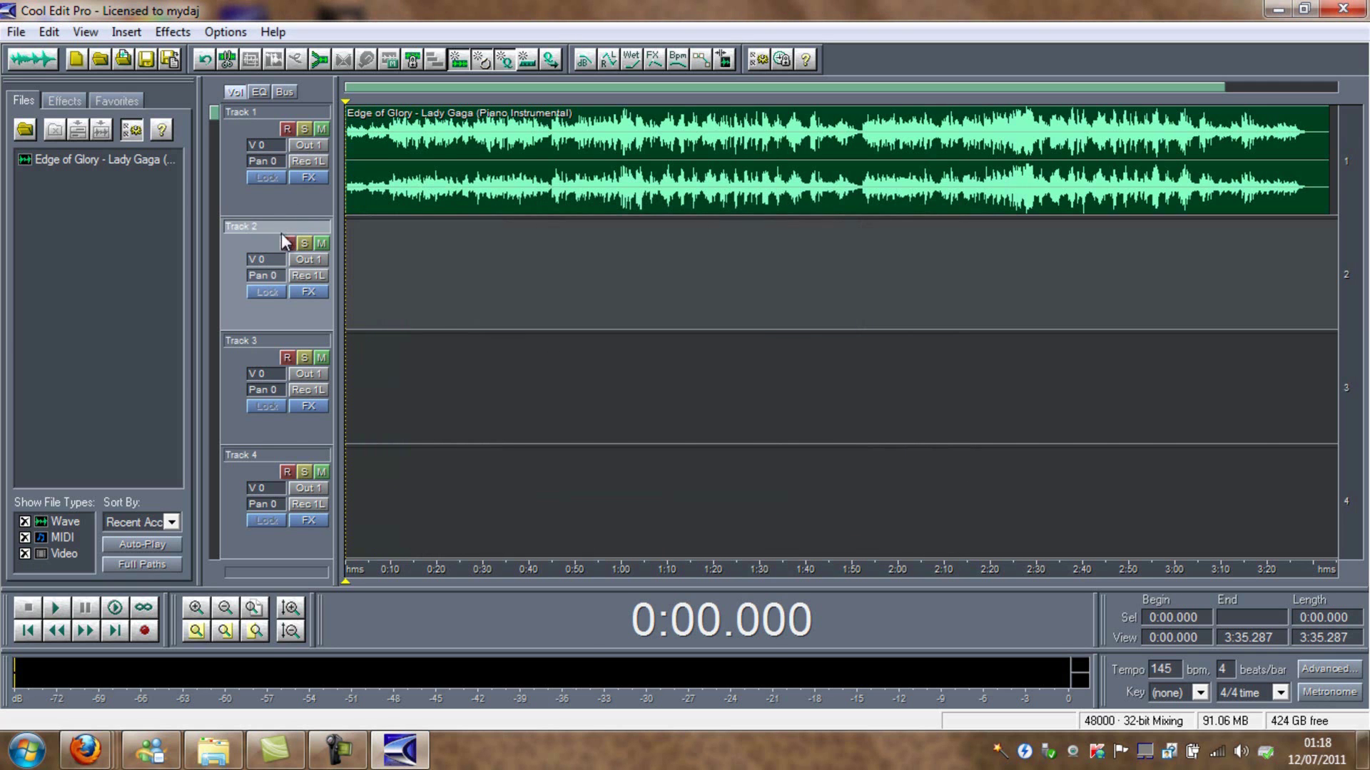
- Set the multitrack mixdowns to 32-bit in the program settings and apply the change
{"action": "left_click", "coordinate": [224, 32]}
{"action": "mouse_move", "coordinate": [271, 33]}
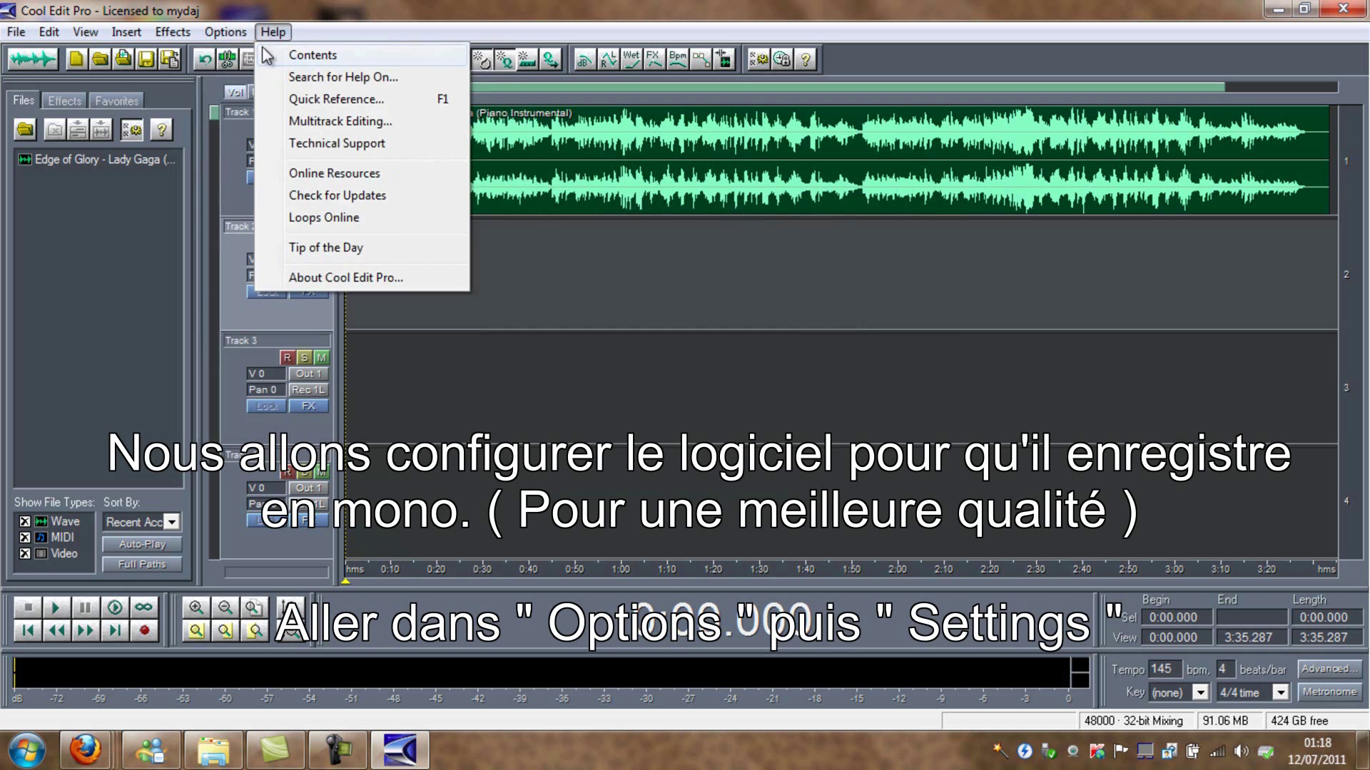
{"action": "mouse_move", "coordinate": [225, 33]}
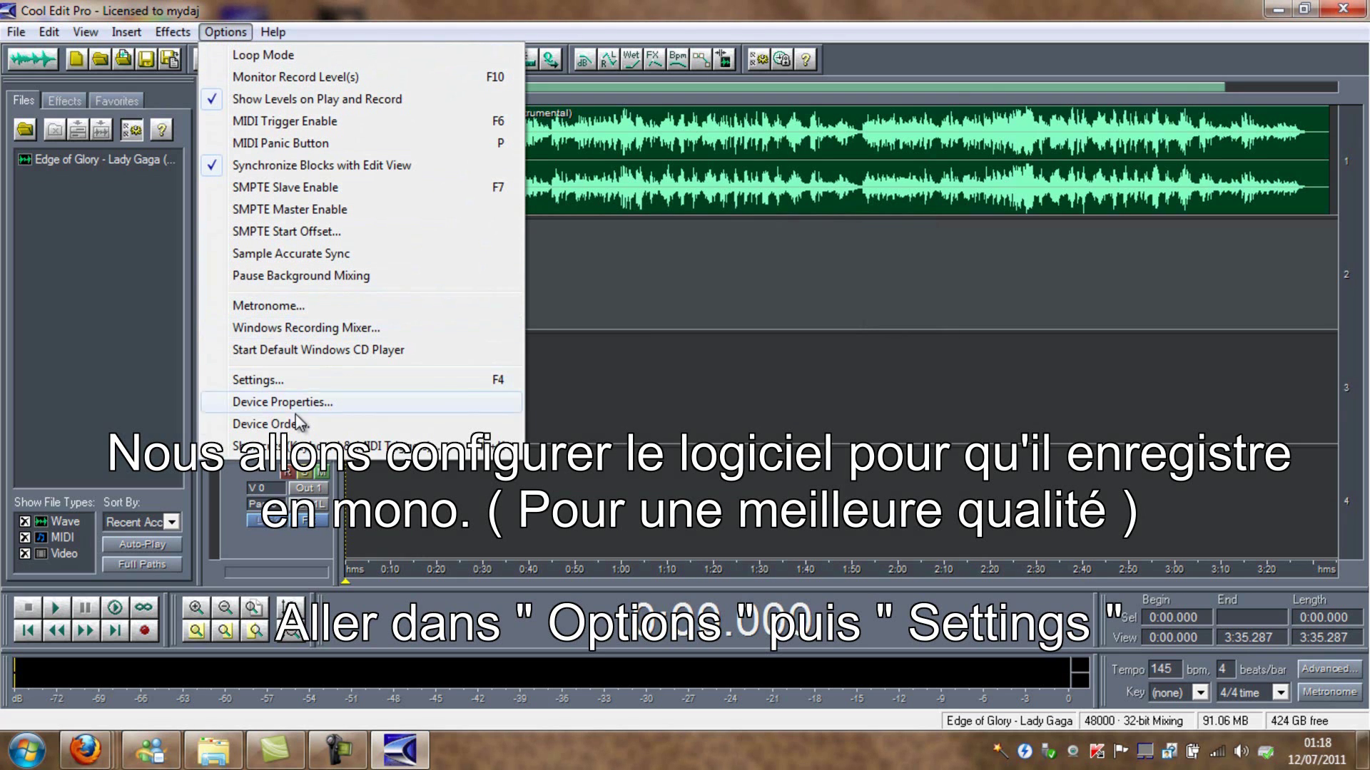
{"action": "left_click", "coordinate": [298, 379]}
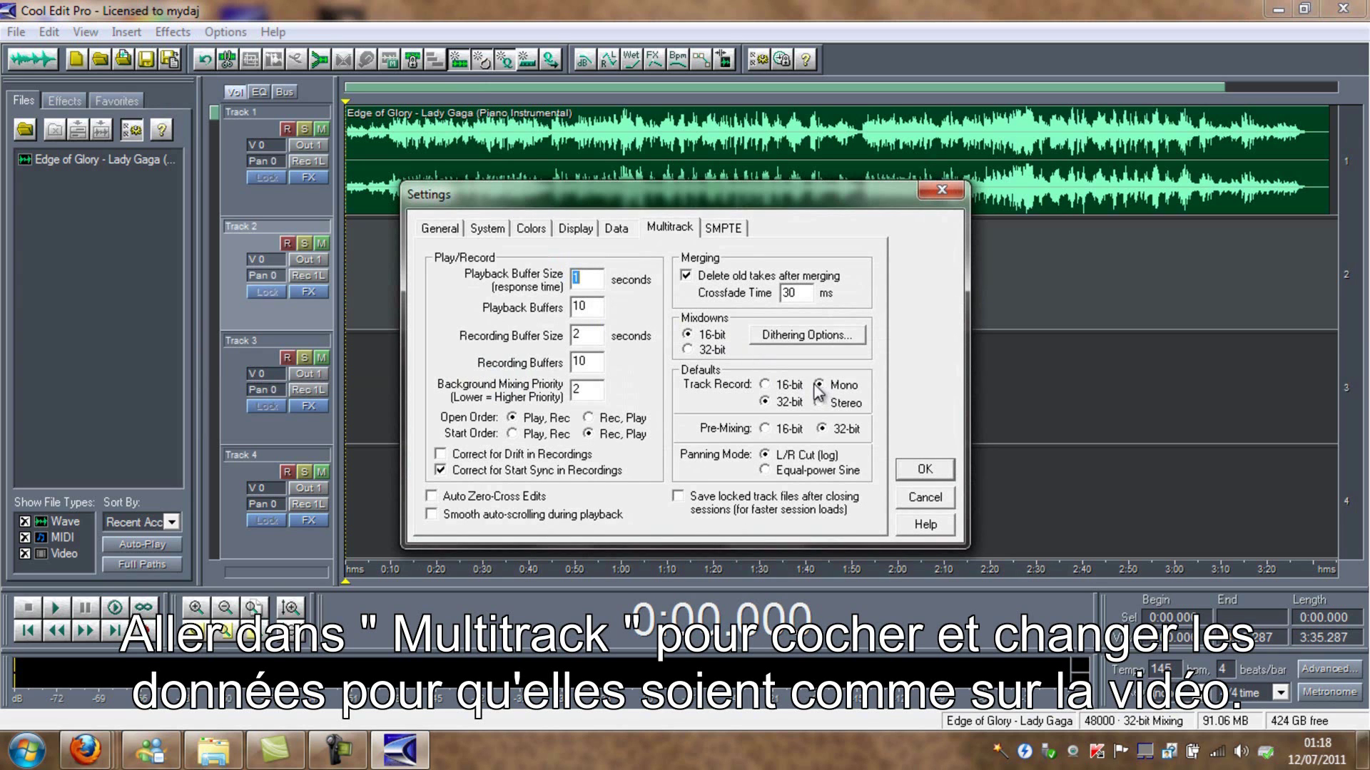
{"action": "left_click", "coordinate": [697, 350]}
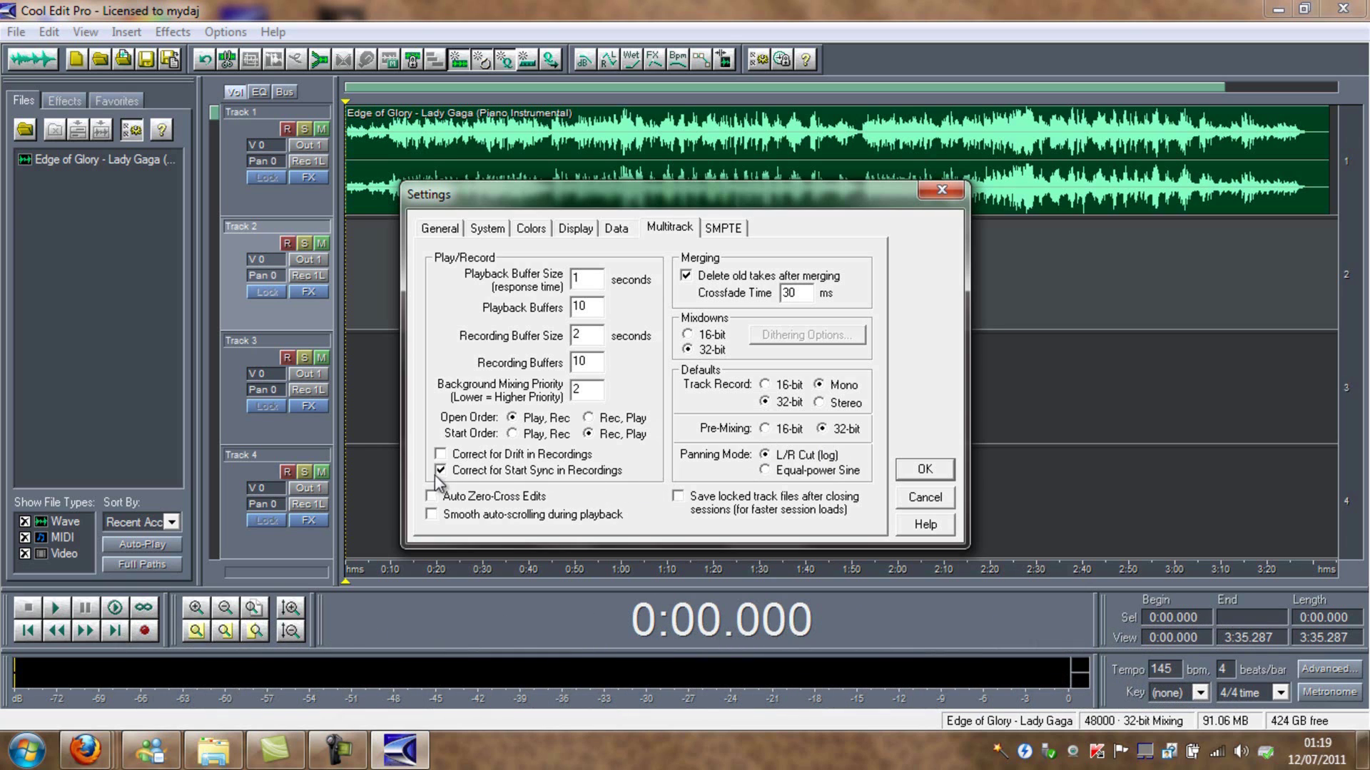
{"action": "left_click", "coordinate": [929, 477]}
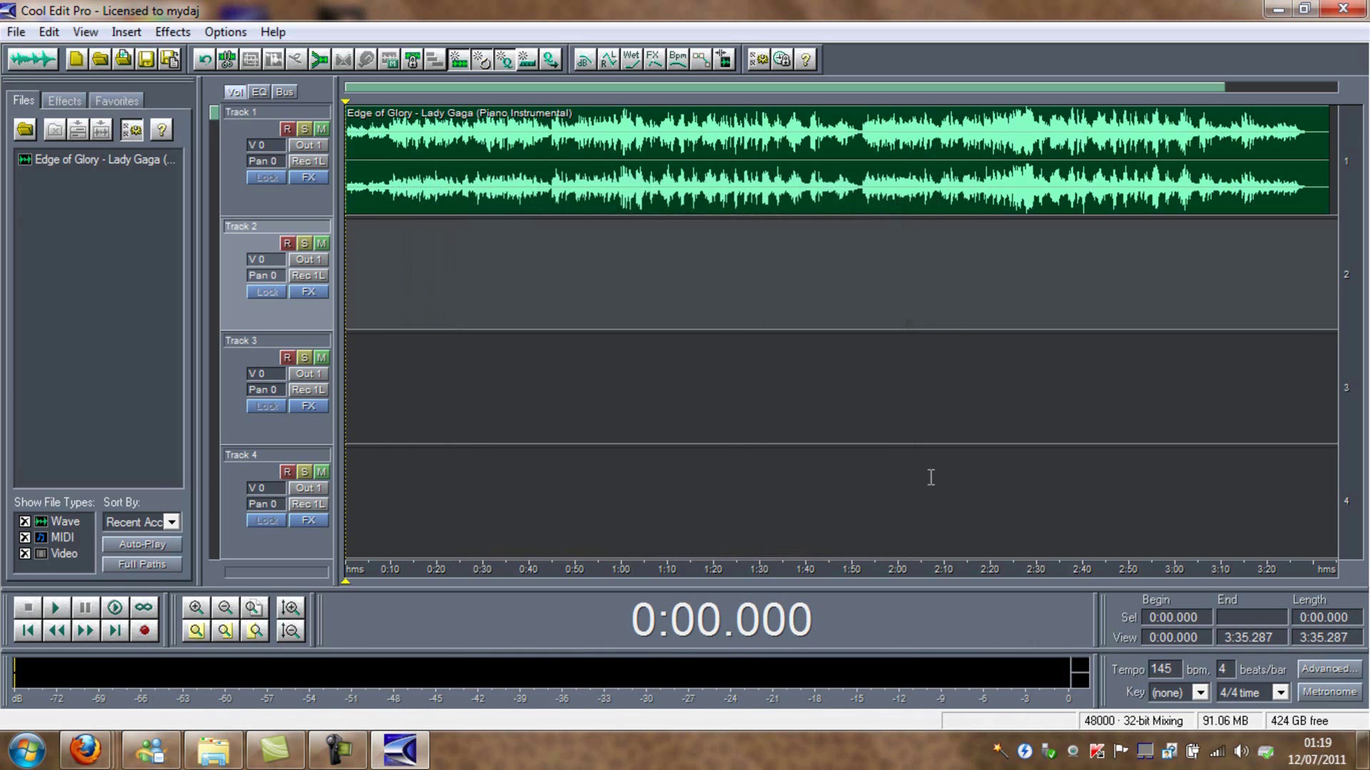
- Arm Track 2 for recording and confirm the USB Audio CODEC microphone as its record device
{"action": "left_click", "coordinate": [286, 243]}
{"action": "left_click", "coordinate": [309, 275]}
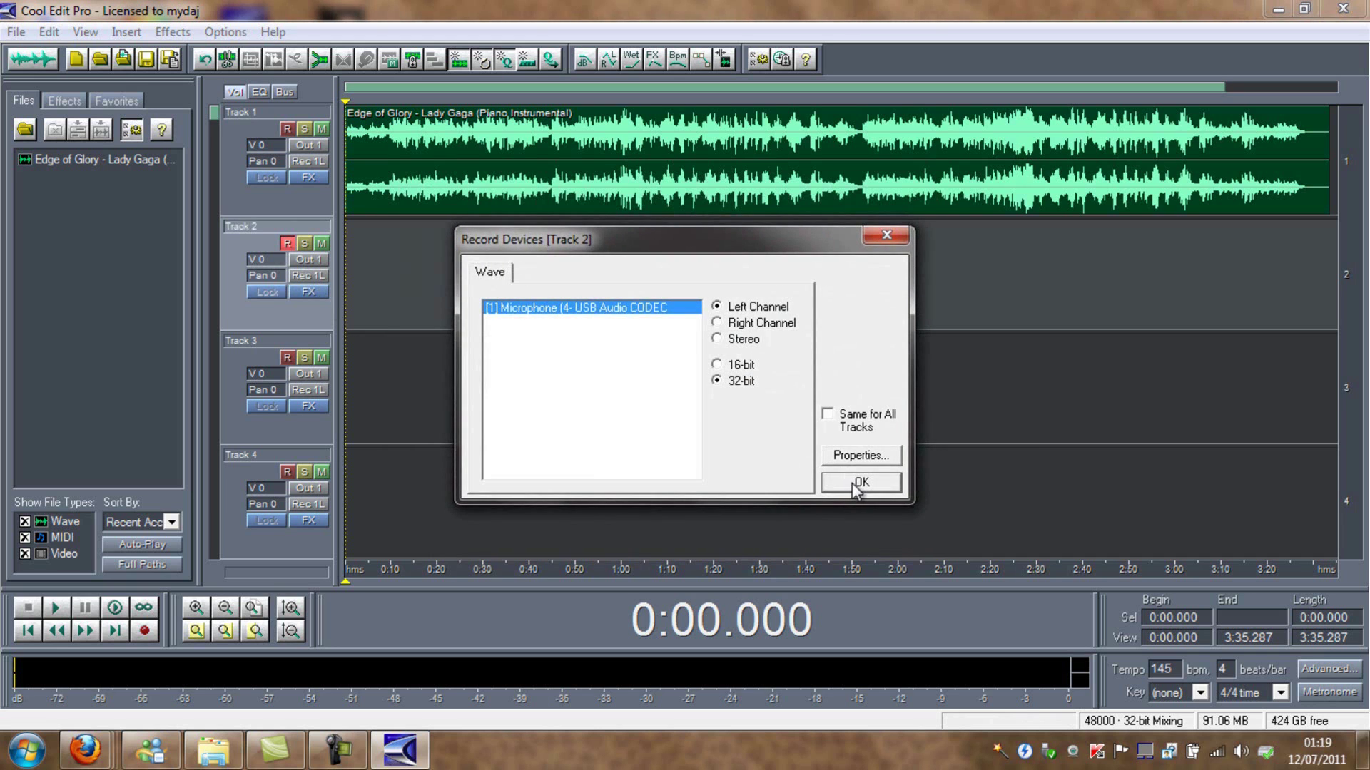
{"action": "left_click", "coordinate": [859, 483]}
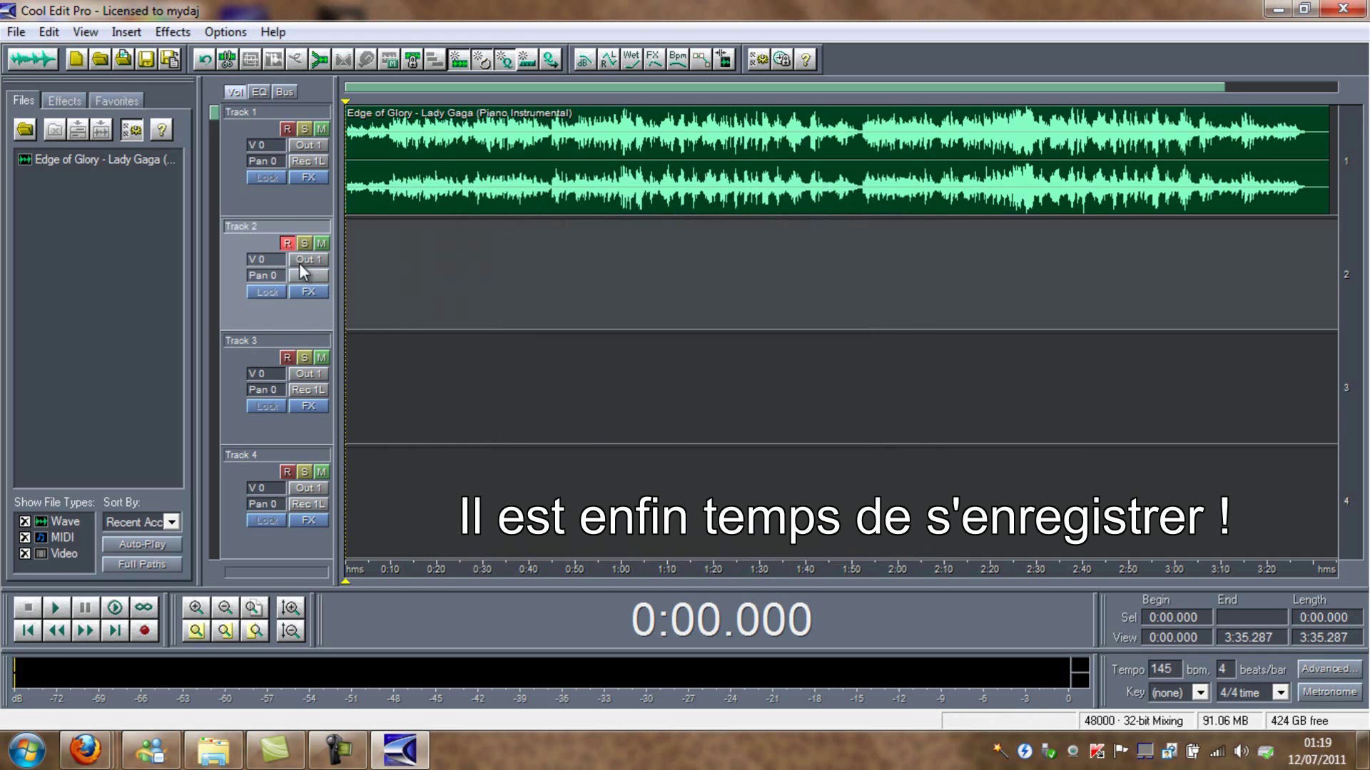
- Record a take about 17 seconds long on Track 2 from the session start and open it in the edit view
{"action": "left_click", "coordinate": [145, 632]}
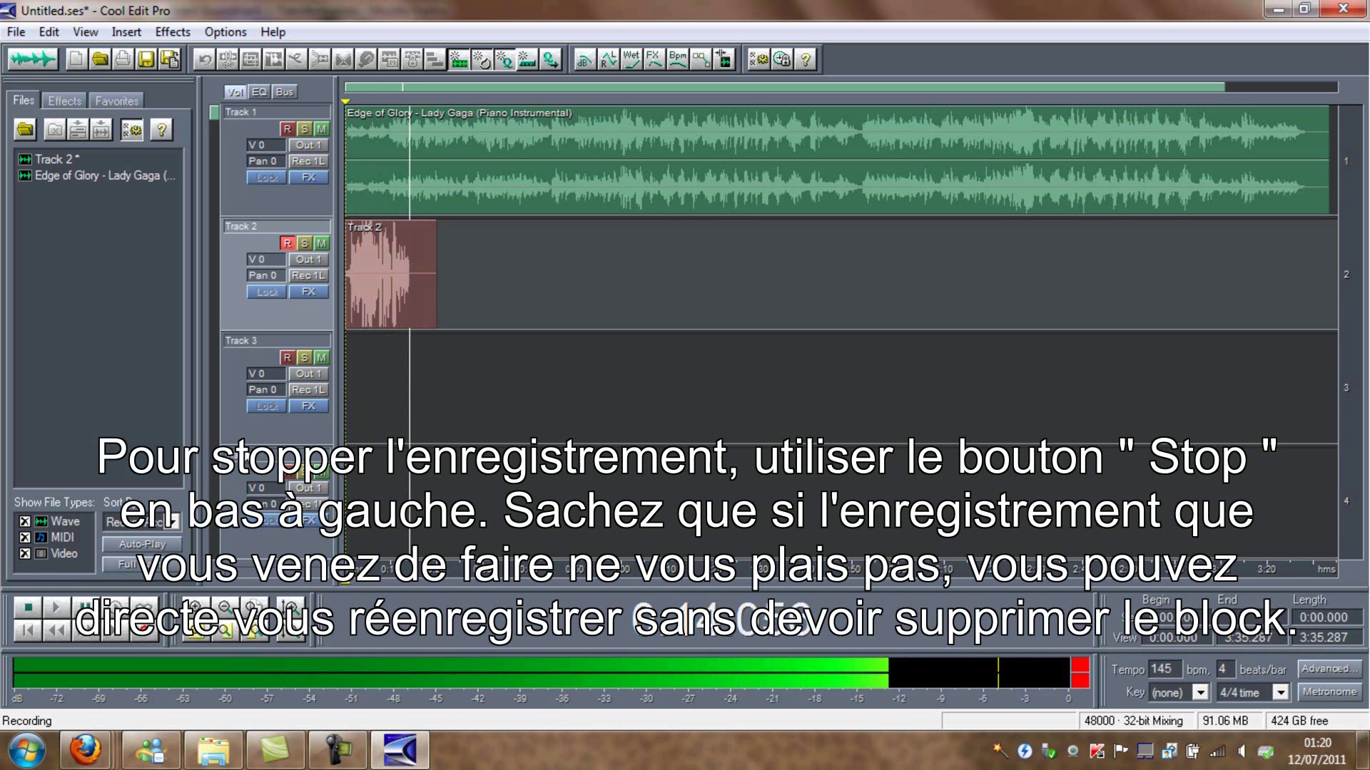
{"action": "left_click", "coordinate": [28, 605]}
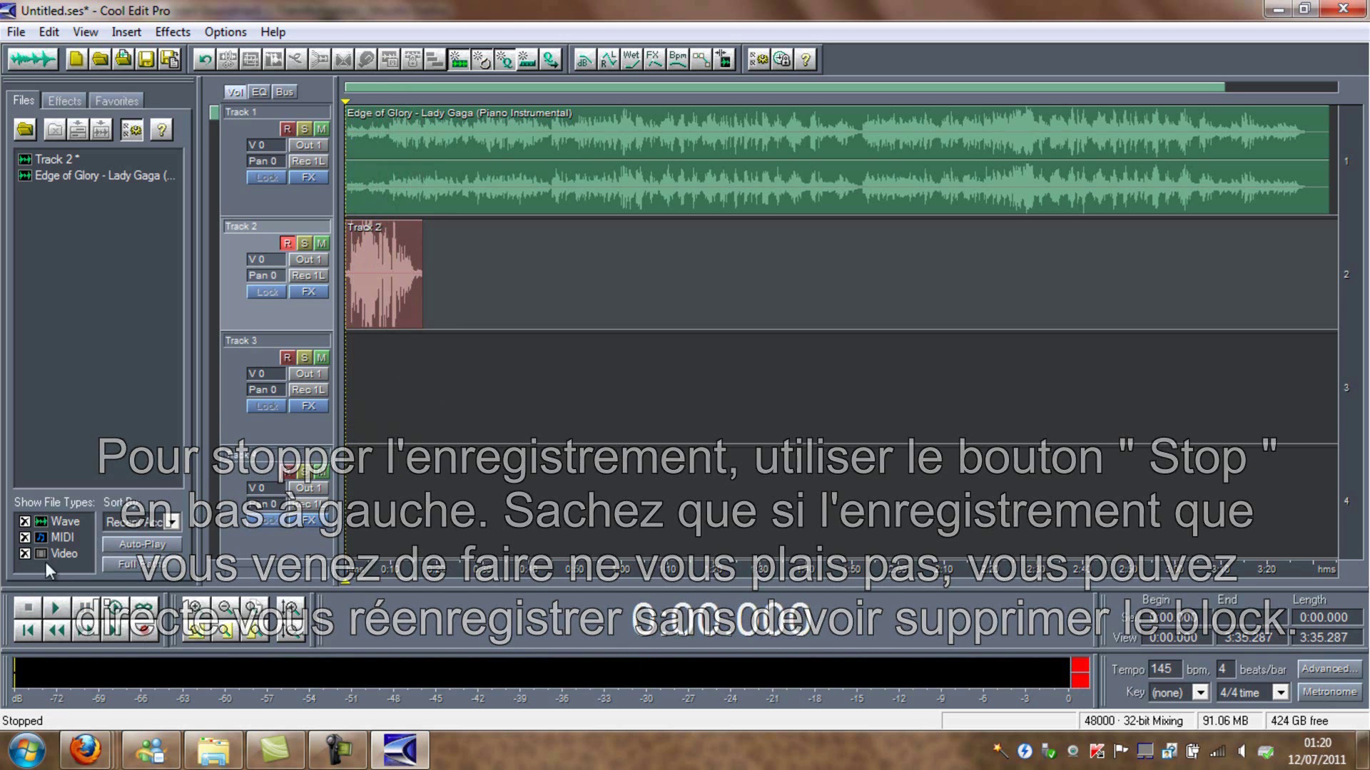
{"action": "double_click", "coordinate": [395, 254]}
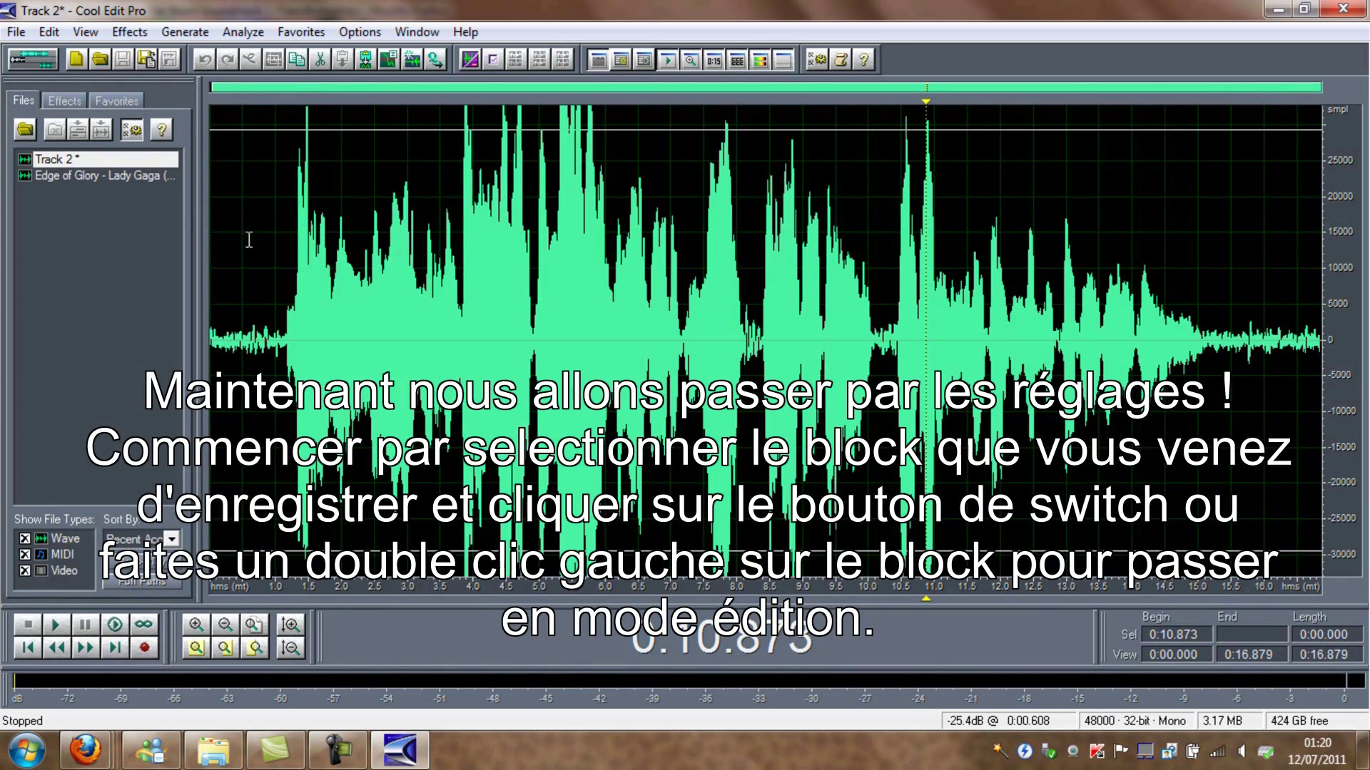
- Capture a Noise Reduction profile from the quiet first 0.97 seconds or so of the Track 2 recording and close the effect
{"action": "left_click", "coordinate": [123, 100]}
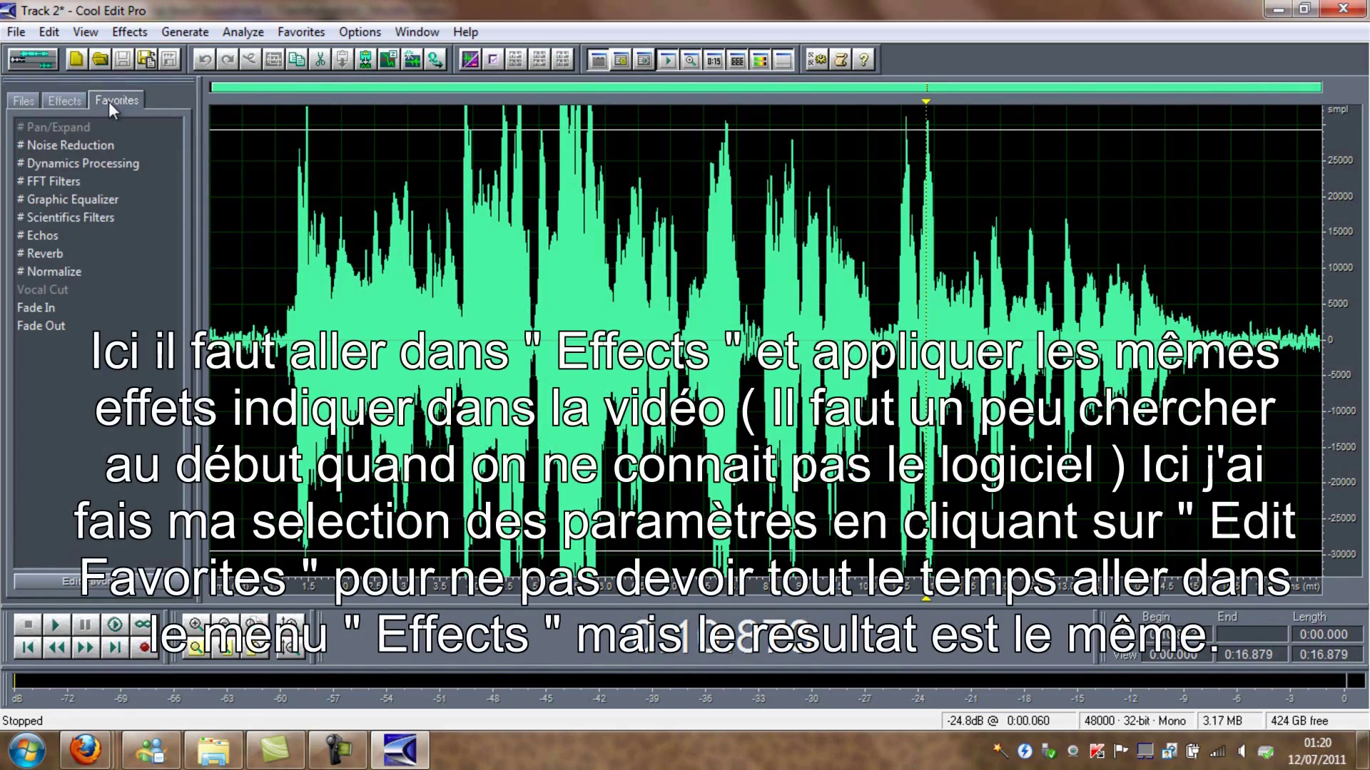
{"action": "double_click", "coordinate": [70, 145]}
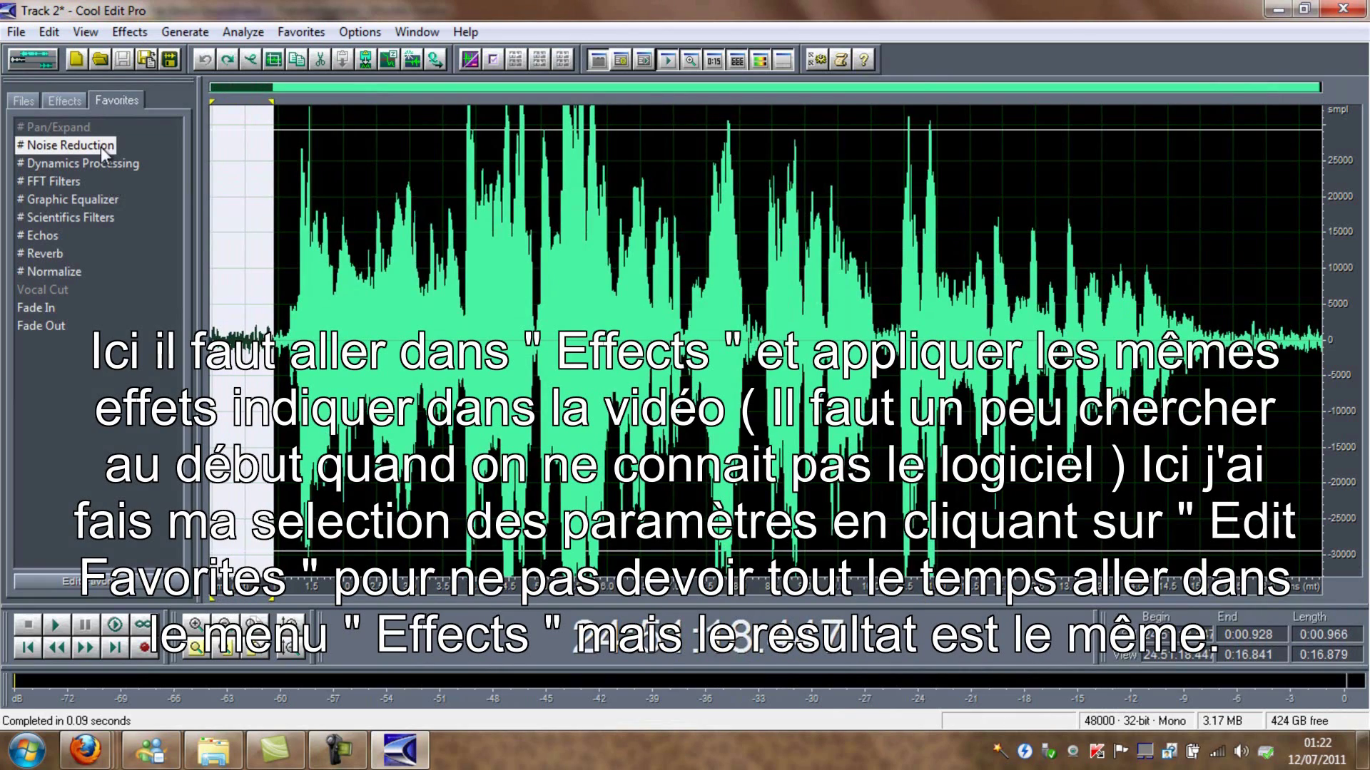
{"action": "double_click", "coordinate": [91, 146]}
{"action": "left_click", "coordinate": [905, 238]}
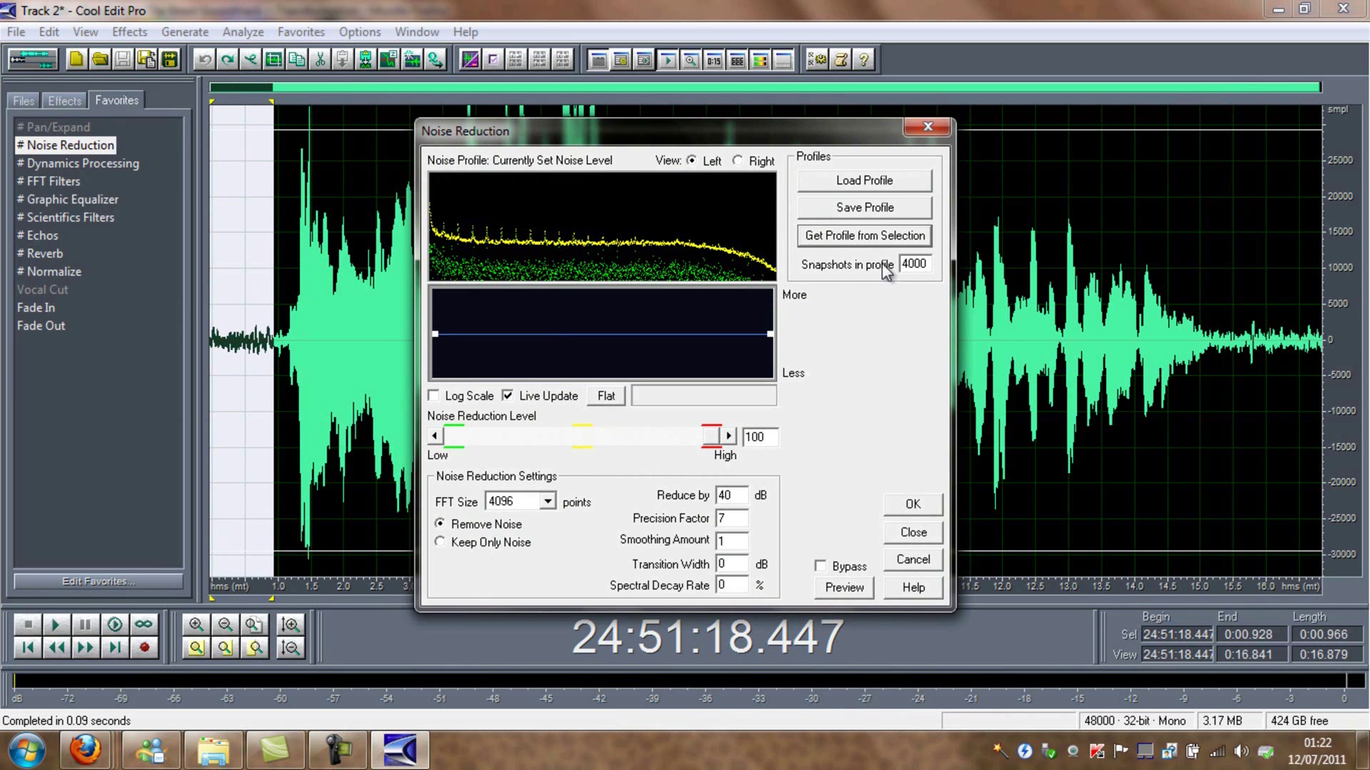
{"action": "left_click", "coordinate": [872, 238]}
{"action": "left_click", "coordinate": [909, 532]}
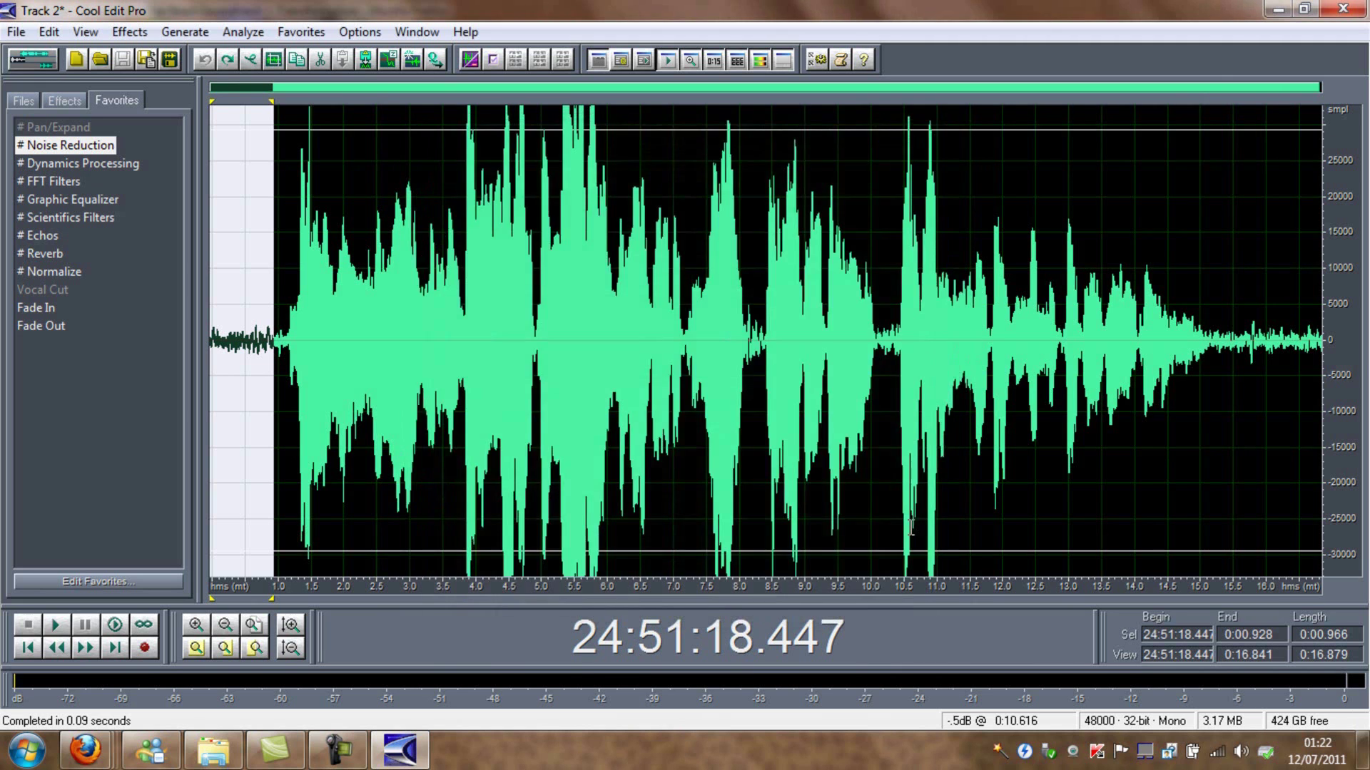
- Apply Noise Reduction with the captured profile to the entire Track 2 recording
{"action": "double_click", "coordinate": [911, 526]}
{"action": "double_click", "coordinate": [88, 142]}
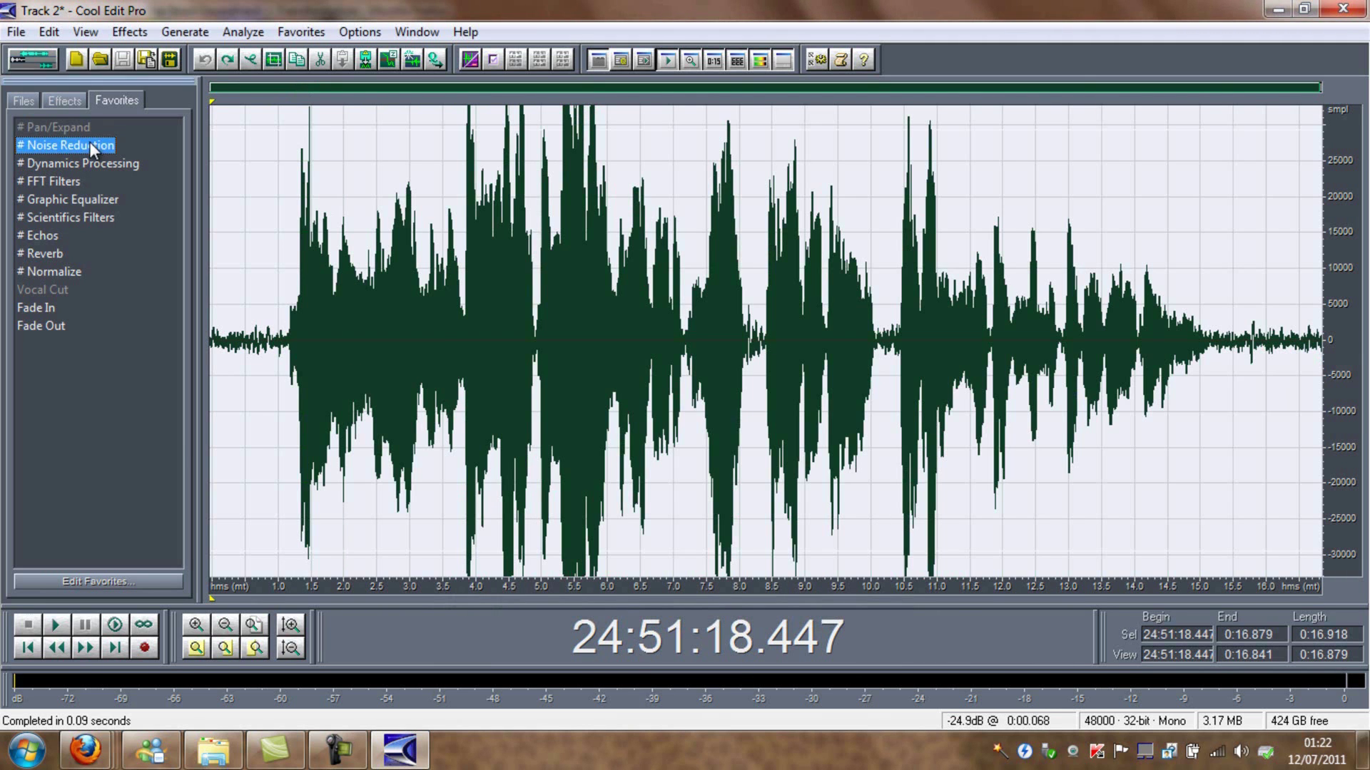
{"action": "left_click", "coordinate": [917, 505]}
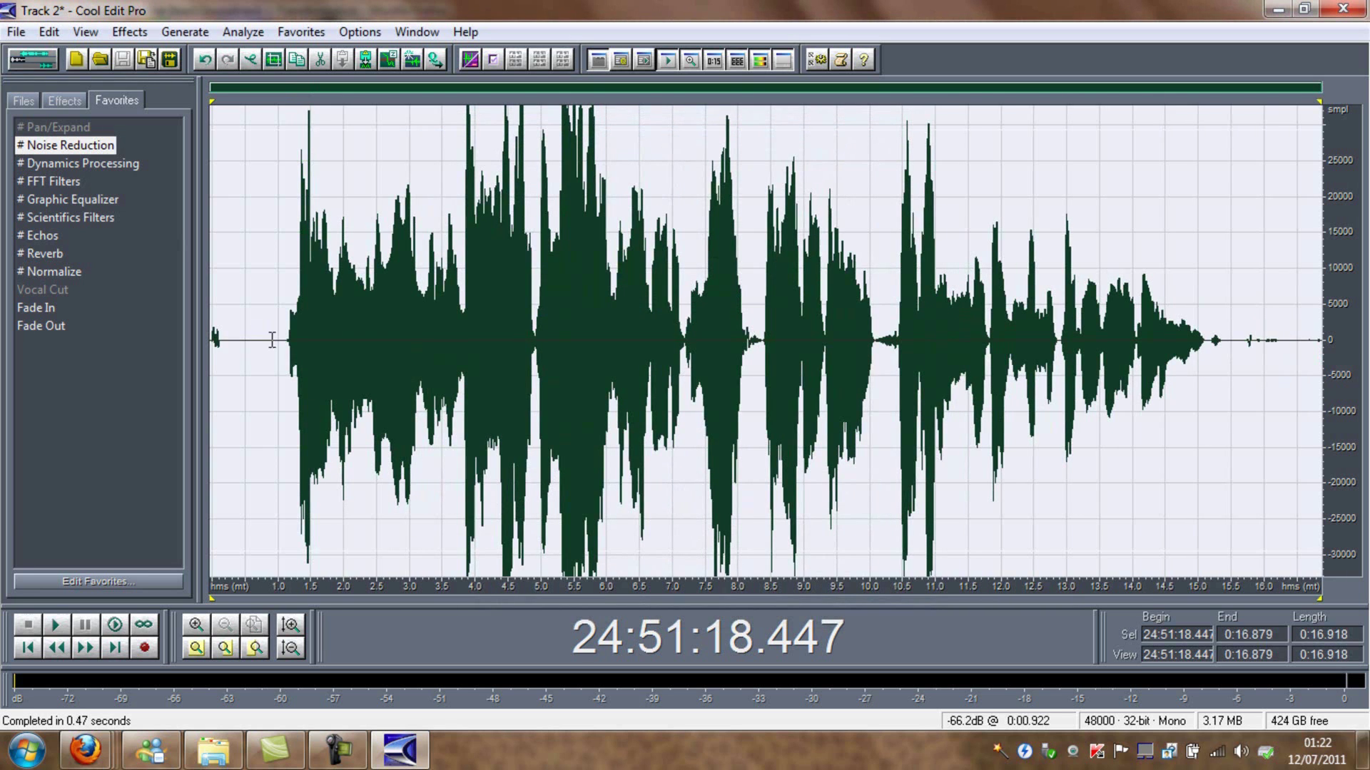
- Silence the Track 2 recording from its start to about 1.08 s and from about 15.1 s to the end
{"action": "left_click_drag", "start_coordinate": [280, 340], "coordinate": [198, 330]}
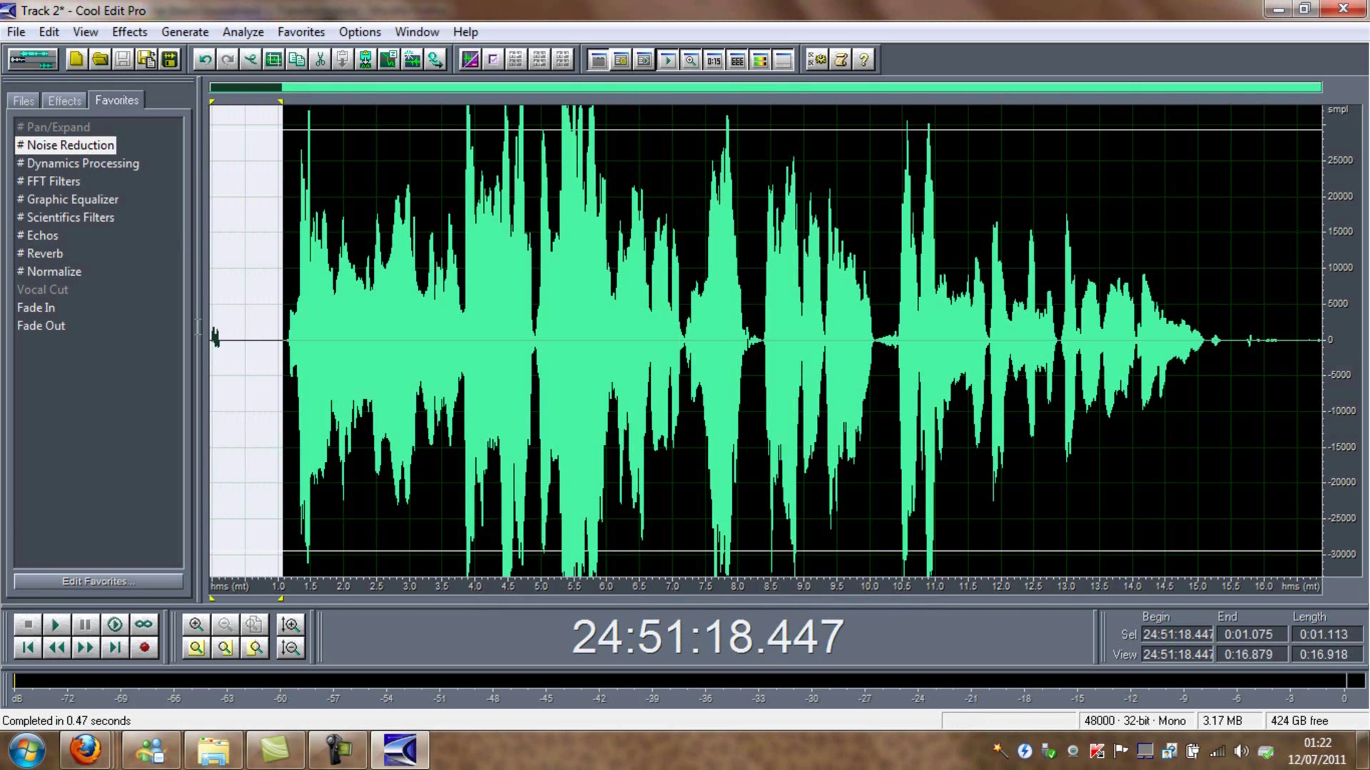
{"action": "left_click", "coordinate": [129, 31]}
{"action": "left_click", "coordinate": [165, 101]}
{"action": "left_click_drag", "start_coordinate": [1207, 337], "coordinate": [1325, 341]}
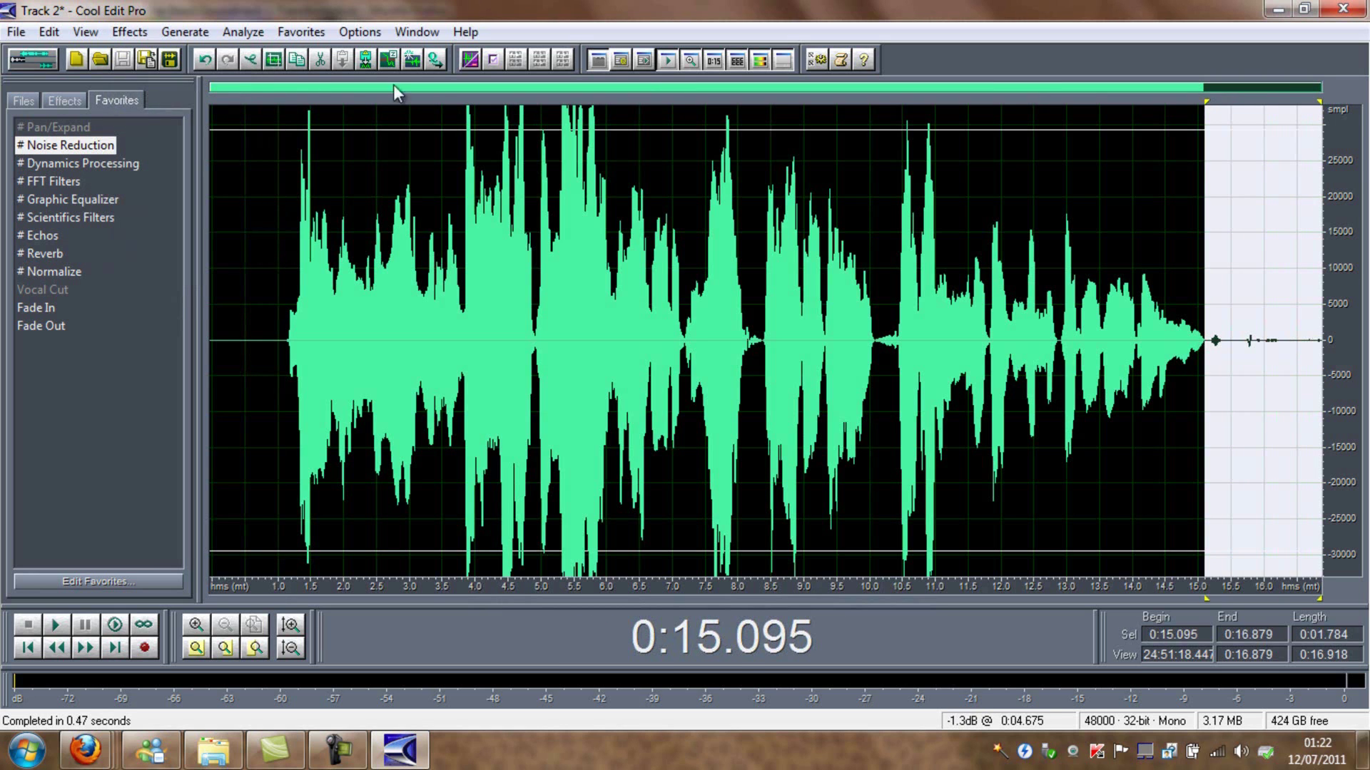
{"action": "left_click", "coordinate": [129, 31]}
{"action": "left_click", "coordinate": [163, 100]}
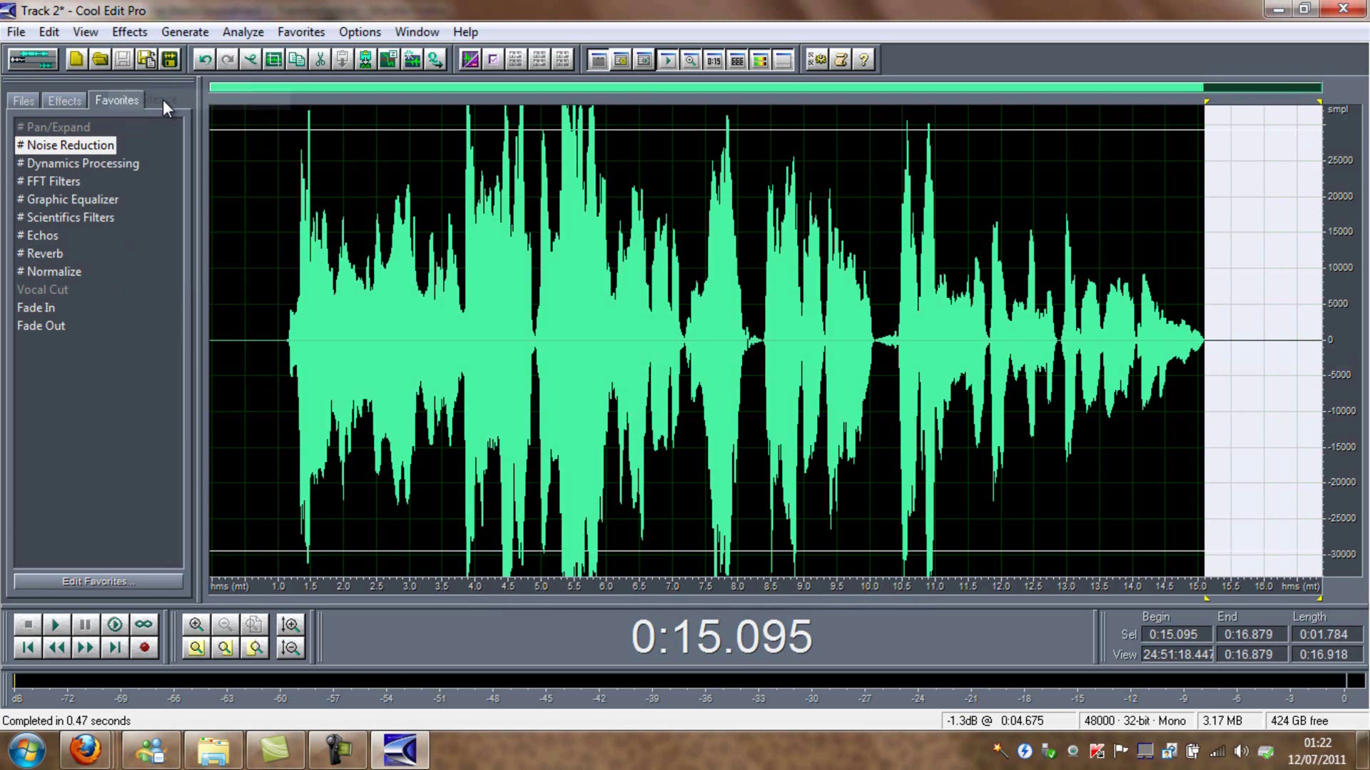
- Apply Dynamics Processing with the Classic SoftKnee preset to the entire recording
{"action": "key", "text": "ctrl+a"}
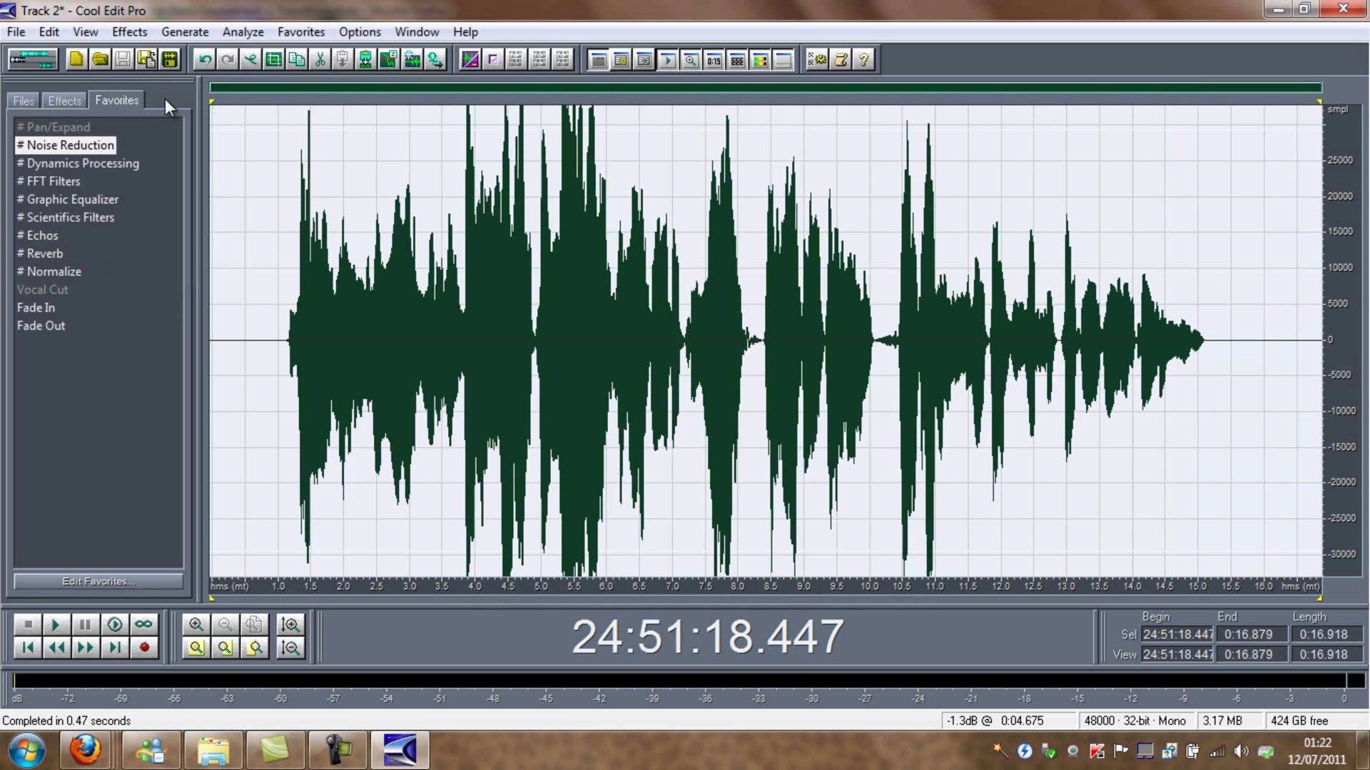
{"action": "double_click", "coordinate": [94, 163]}
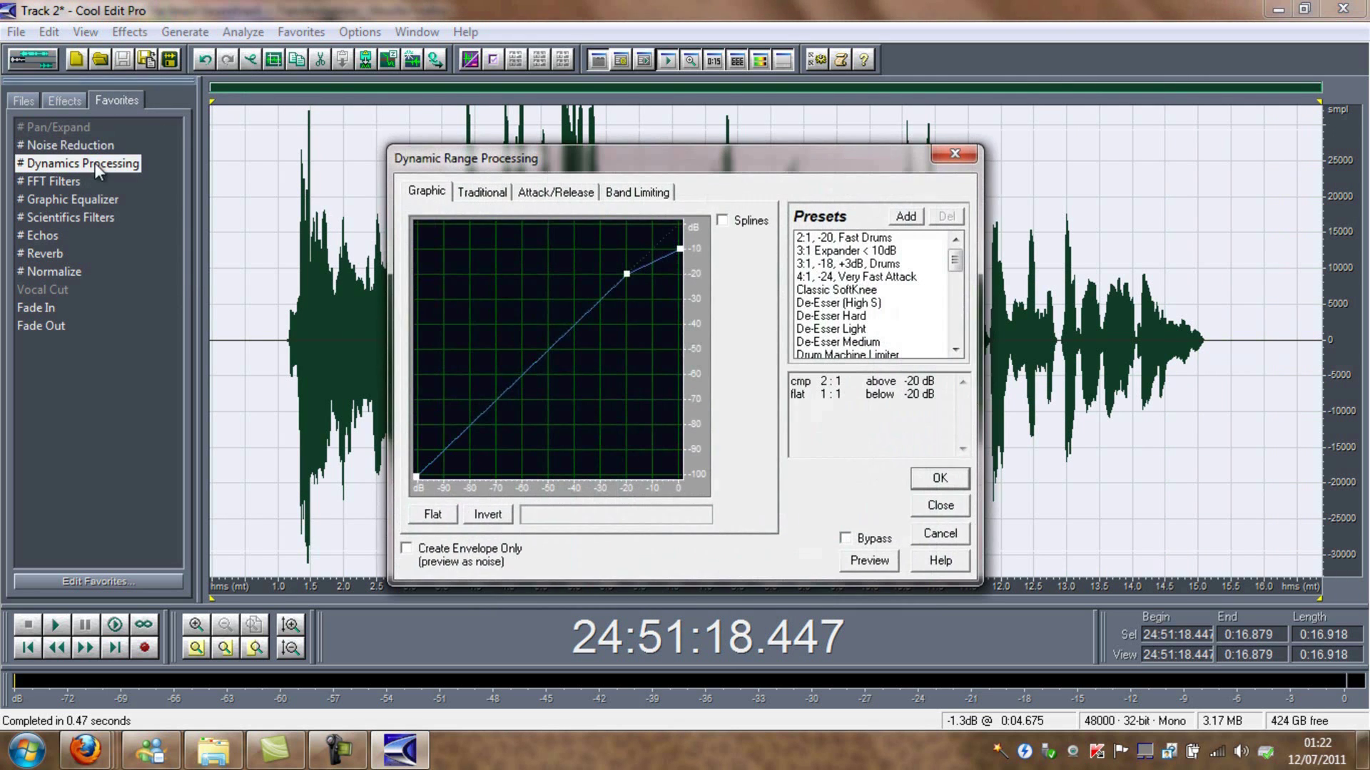
{"action": "left_click", "coordinate": [851, 291]}
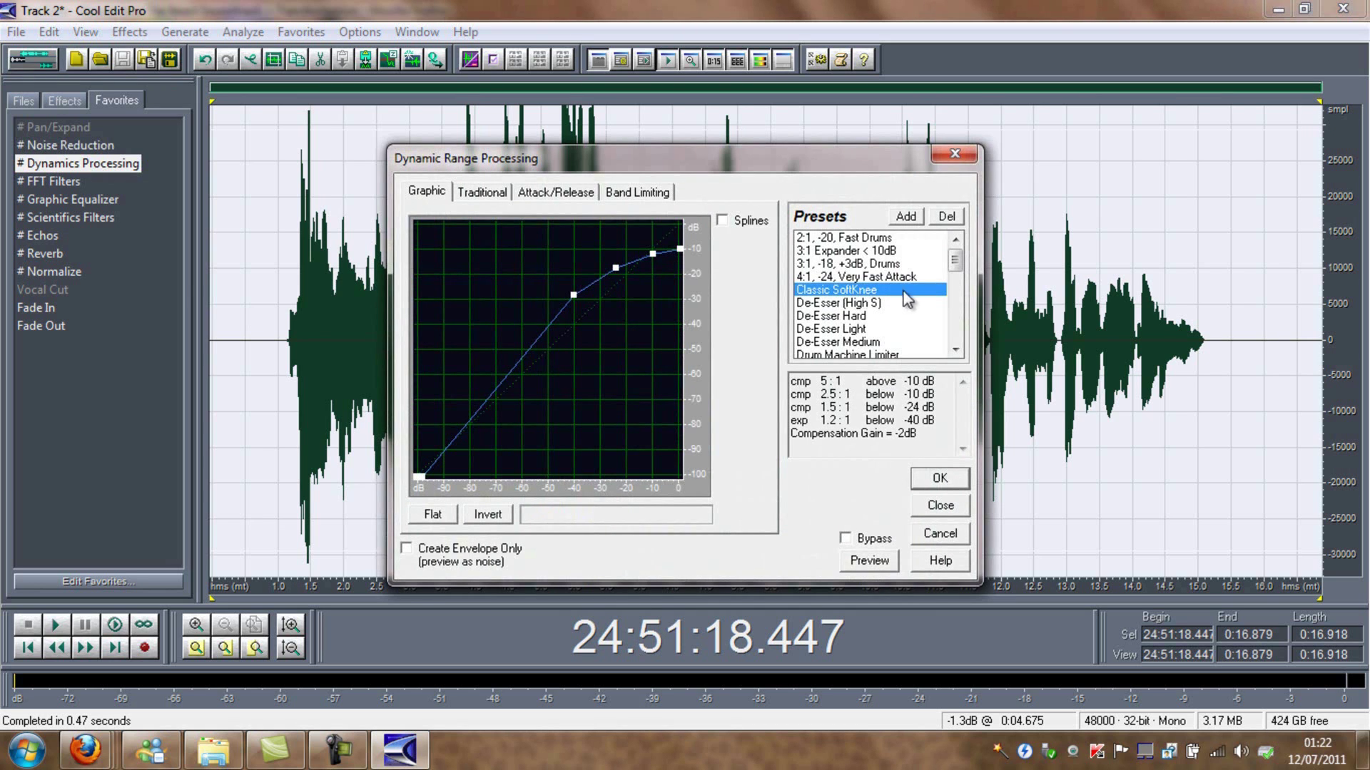
{"action": "left_click", "coordinate": [940, 479]}
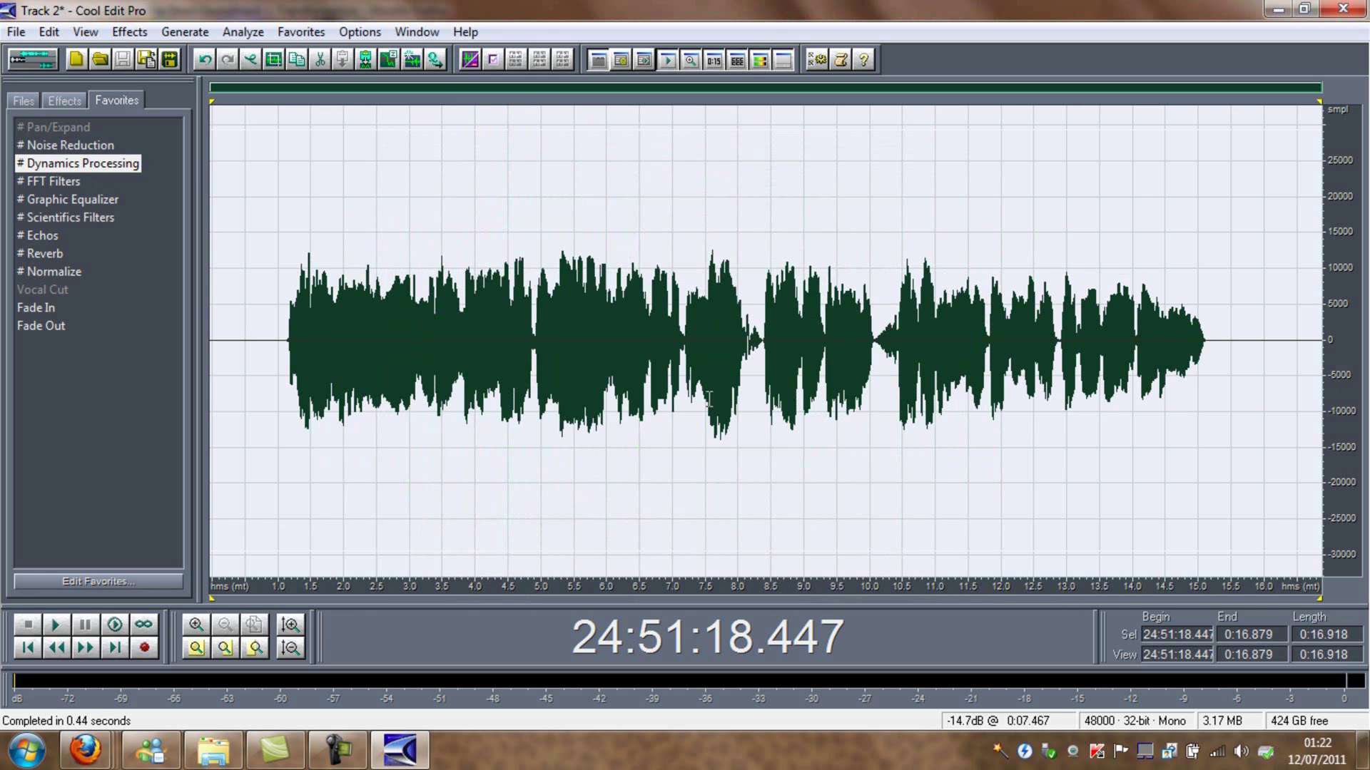
- Apply the FFT Filter to the whole recording twice, with the presets Kill The Mic Rumble and Mastering - Gentle & Wide
{"action": "double_click", "coordinate": [75, 180]}
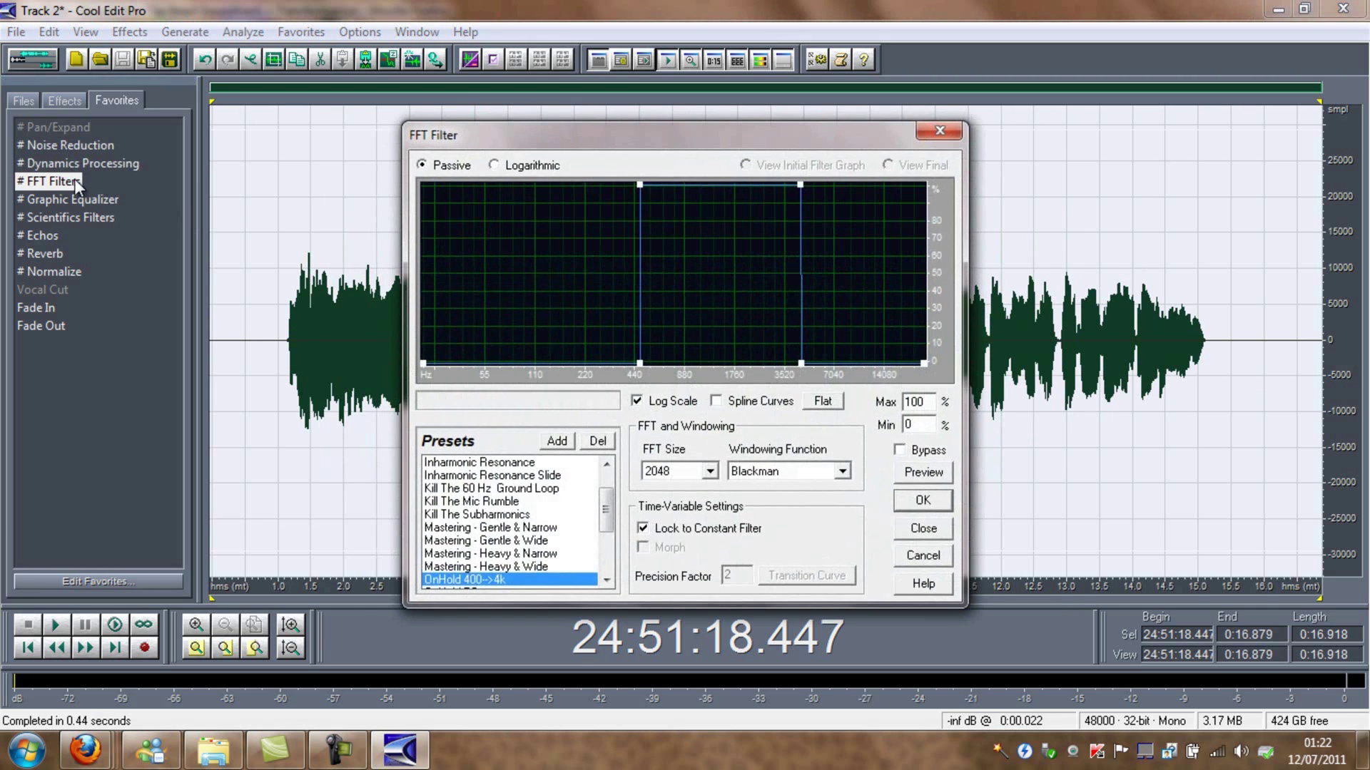
{"action": "left_click", "coordinate": [503, 501]}
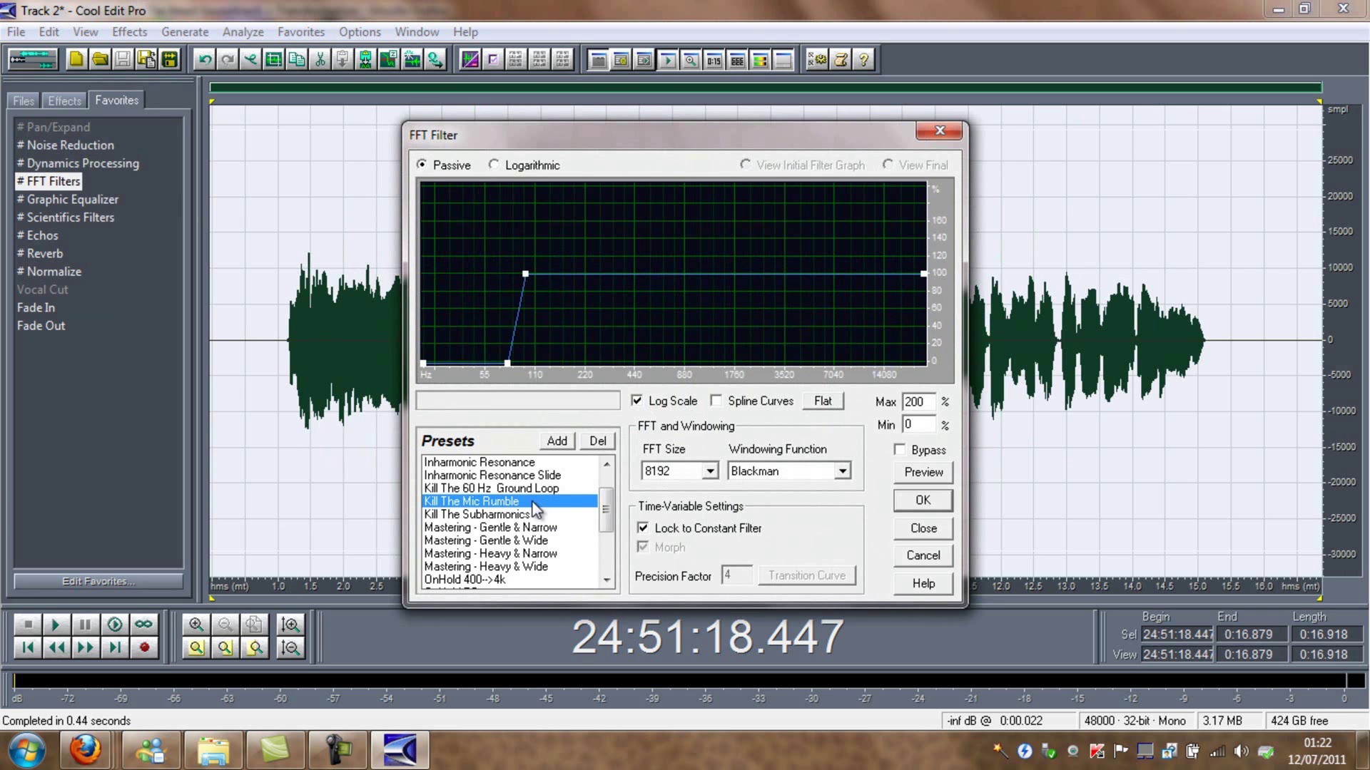
{"action": "left_click", "coordinate": [932, 504]}
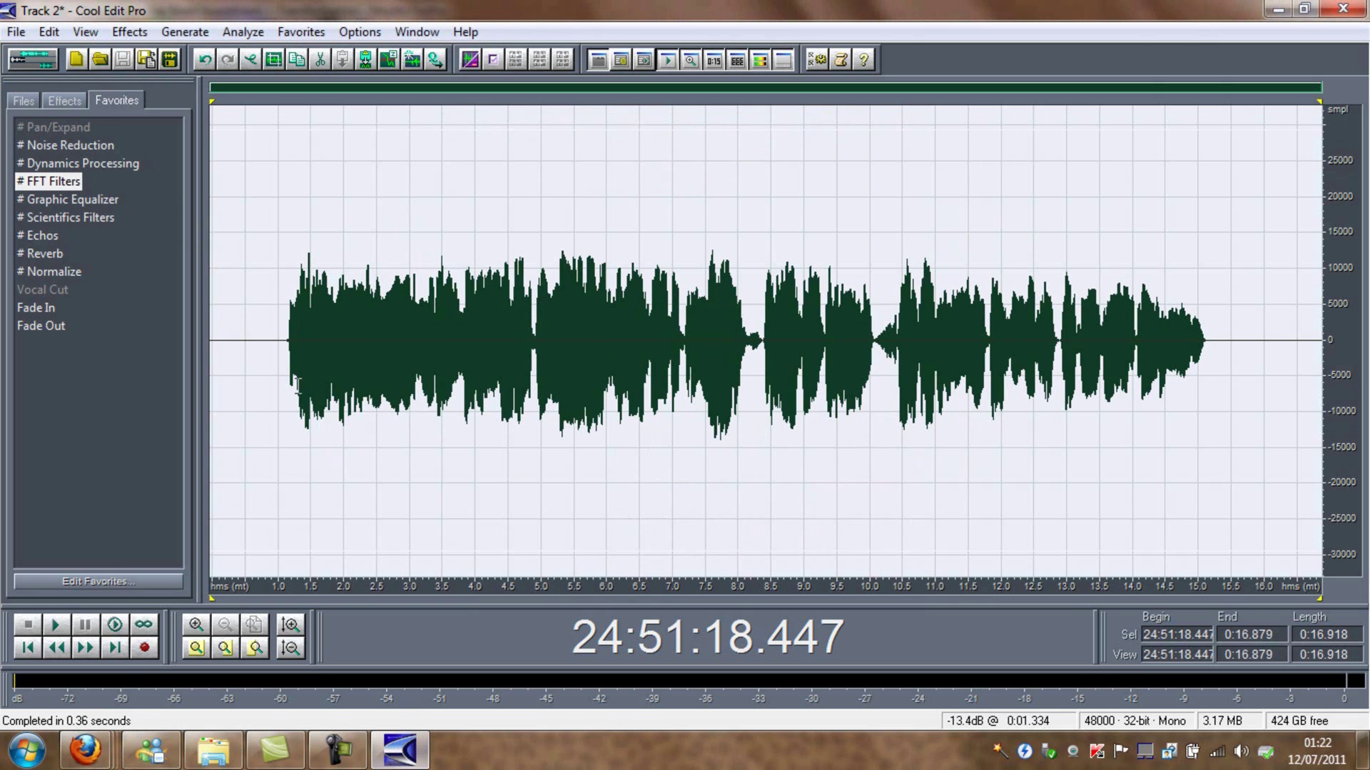
{"action": "double_click", "coordinate": [71, 181]}
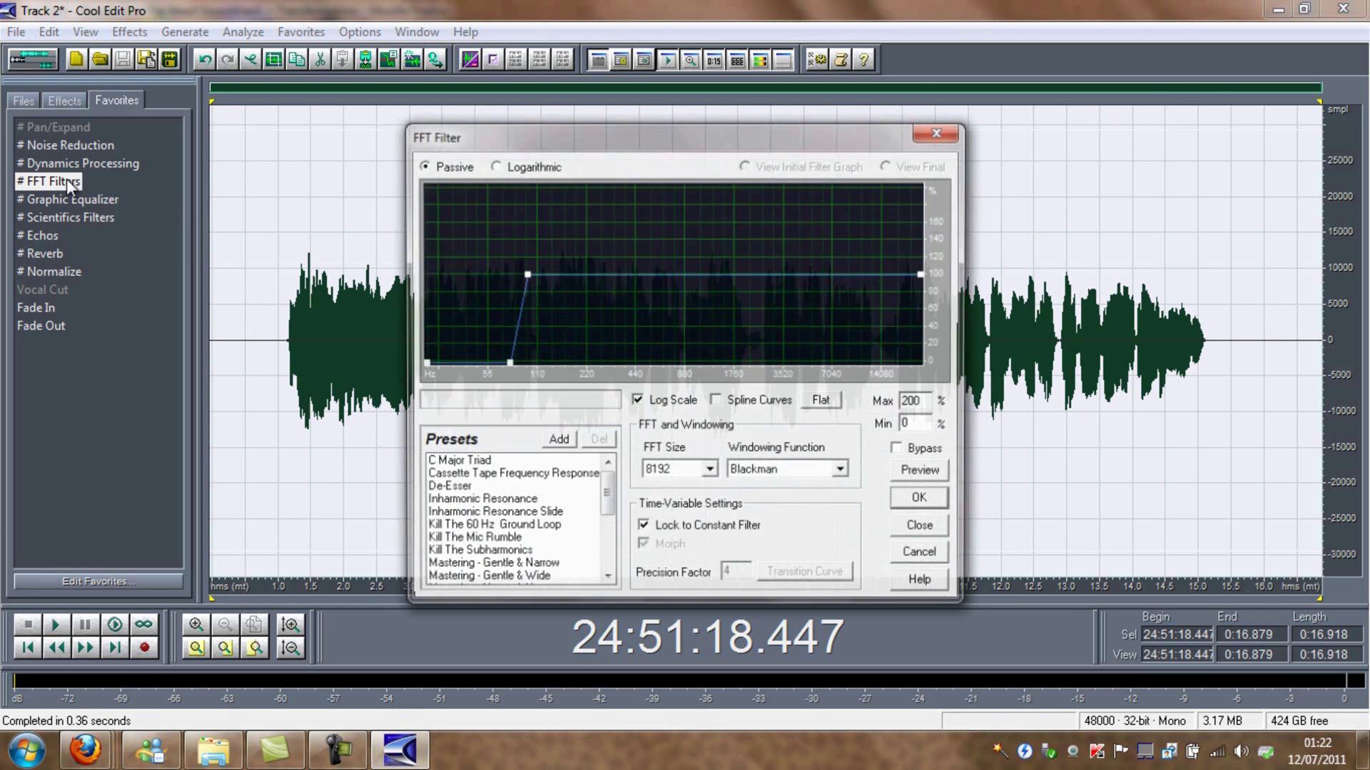
{"action": "left_click", "coordinate": [553, 580]}
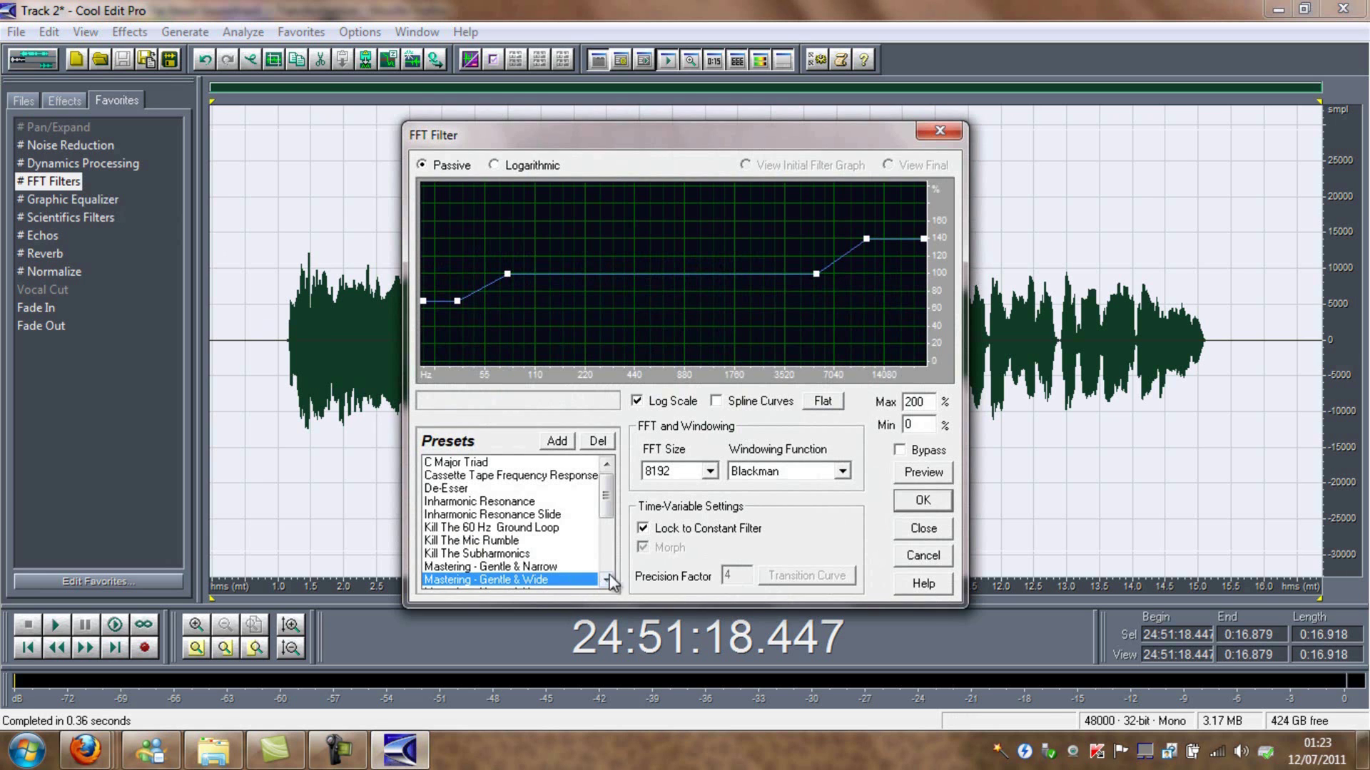
{"action": "left_click", "coordinate": [920, 500]}
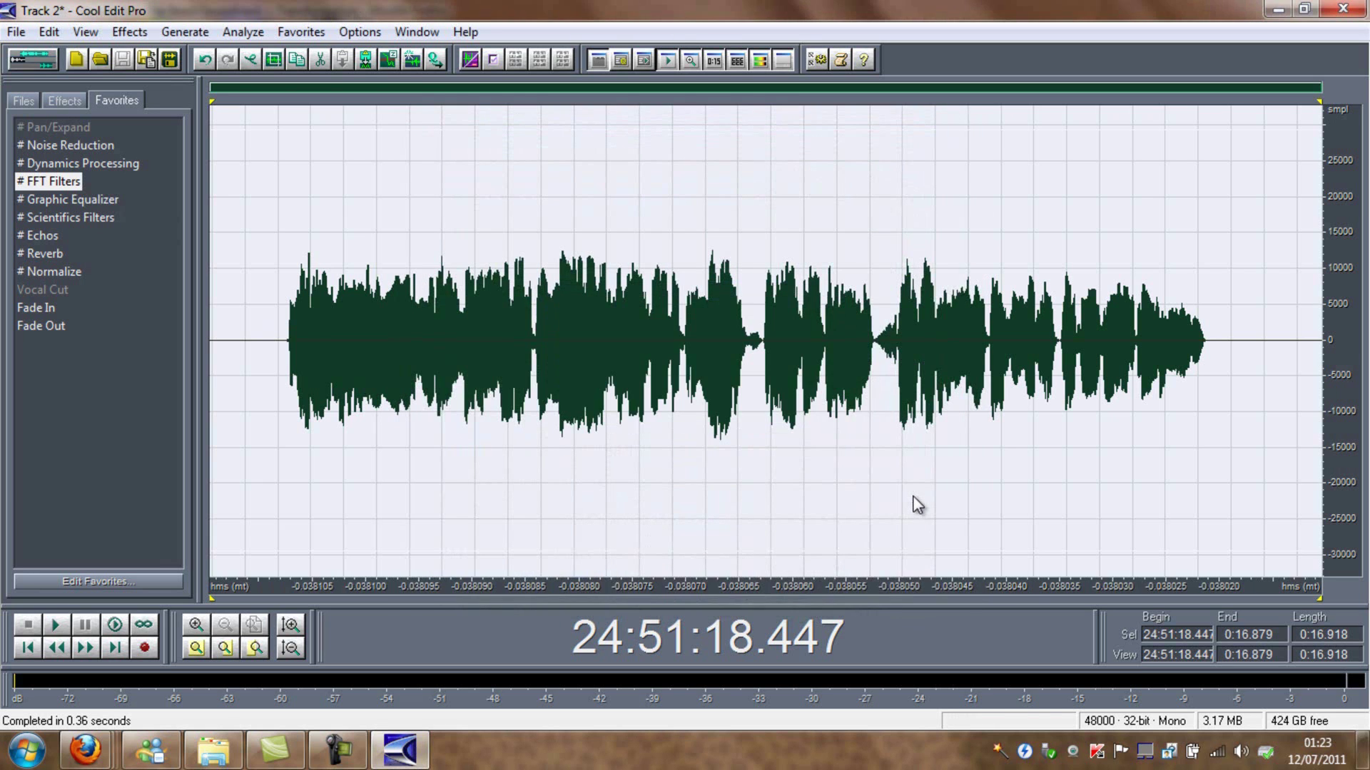
- Apply the Graphic Equalizer with the SpitClear preset to the entire recording
{"action": "double_click", "coordinate": [93, 202]}
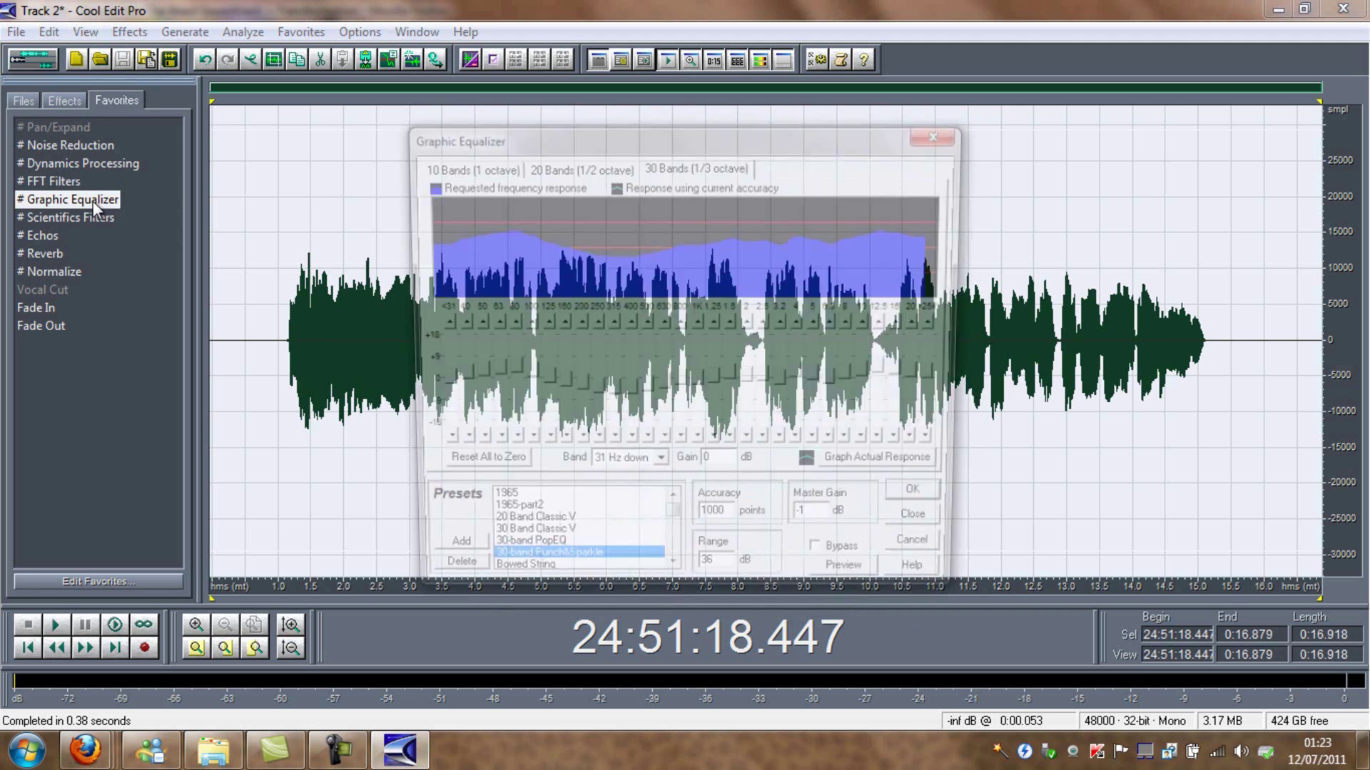
{"action": "left_click_drag", "start_coordinate": [671, 526], "coordinate": [671, 585]}
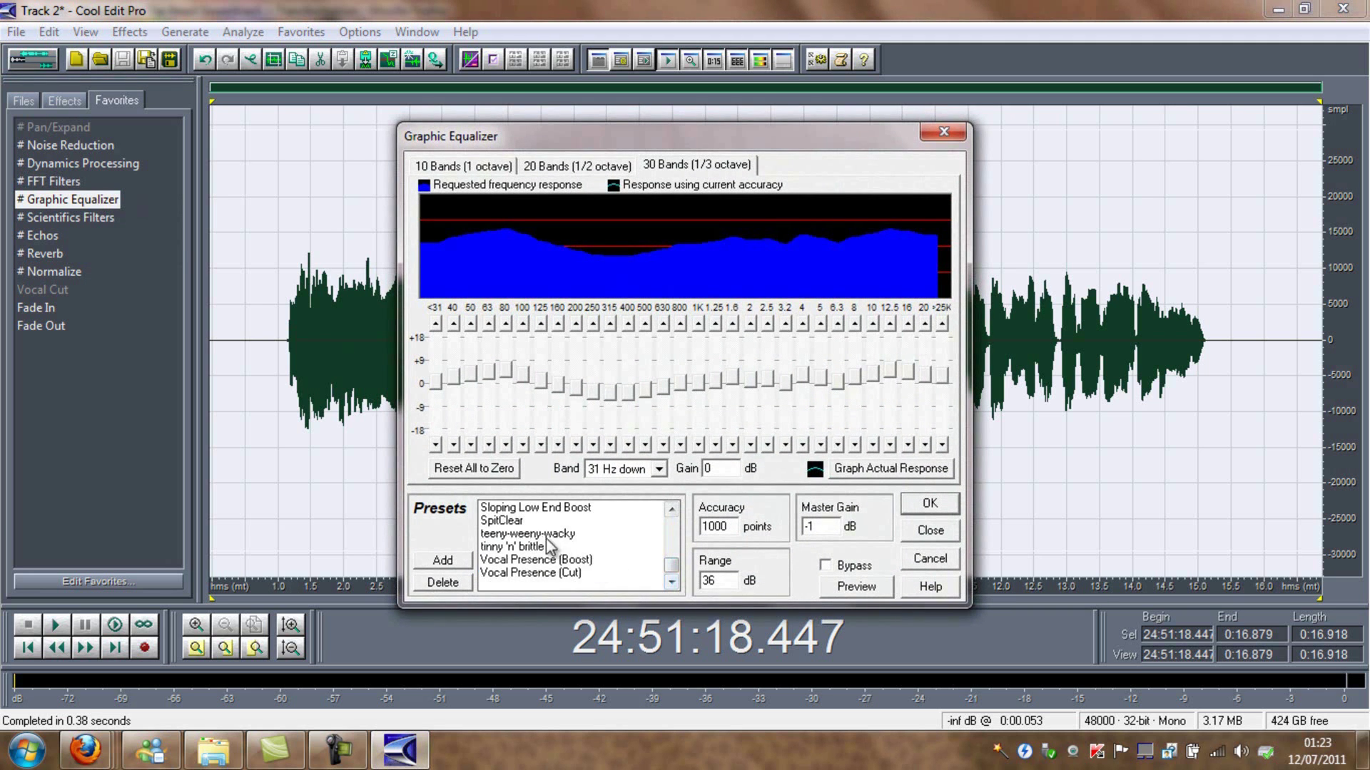
{"action": "left_click", "coordinate": [530, 523]}
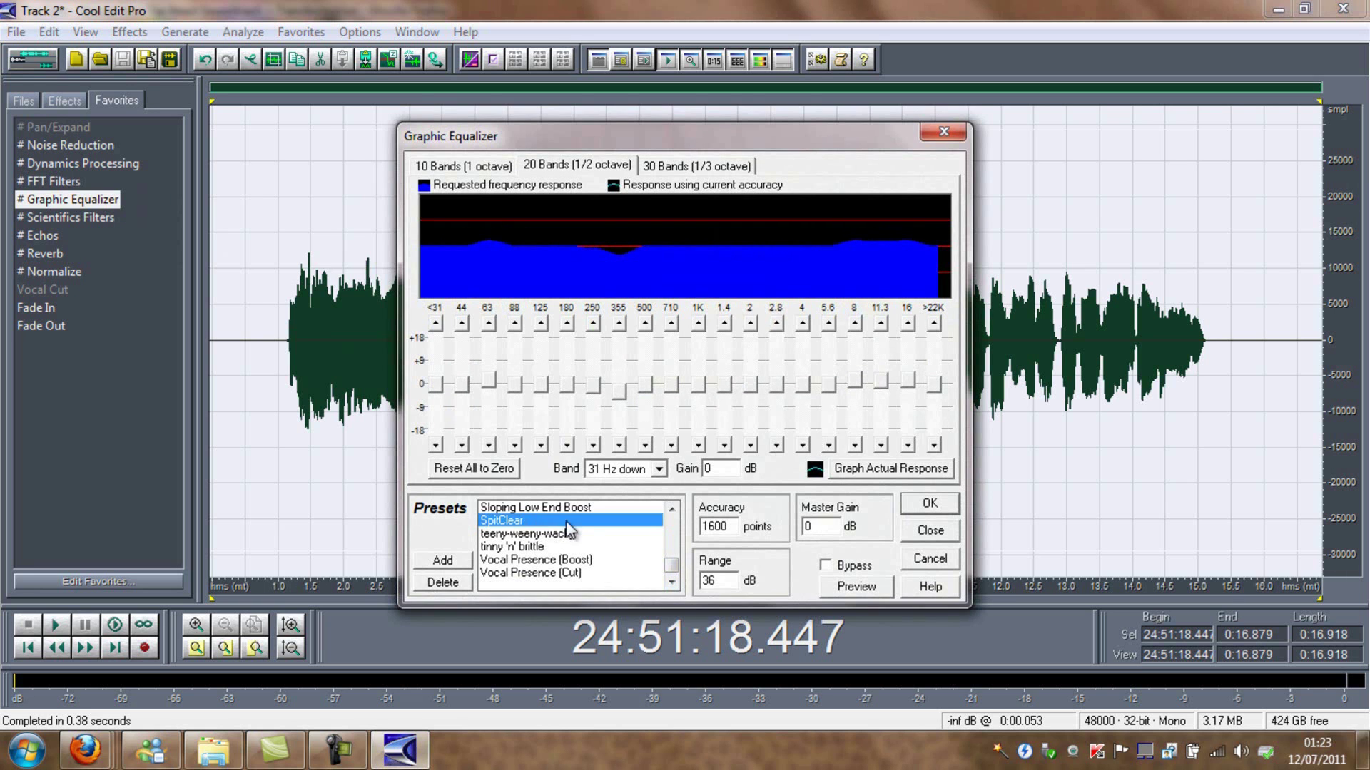
{"action": "left_click", "coordinate": [957, 498]}
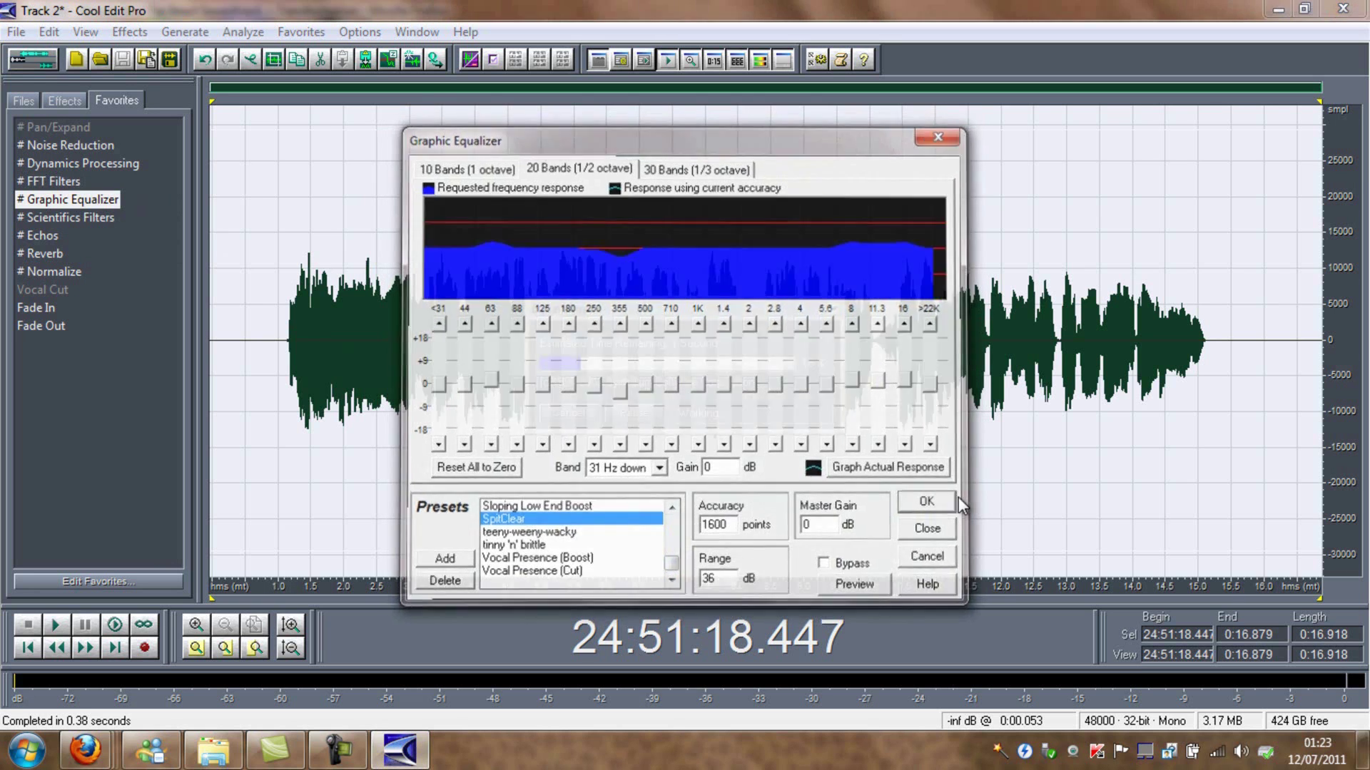
- Reselect the whole recording and apply Scientific Filters with the Remove Subsonic Rumble preset
{"action": "left_click", "coordinate": [410, 345]}
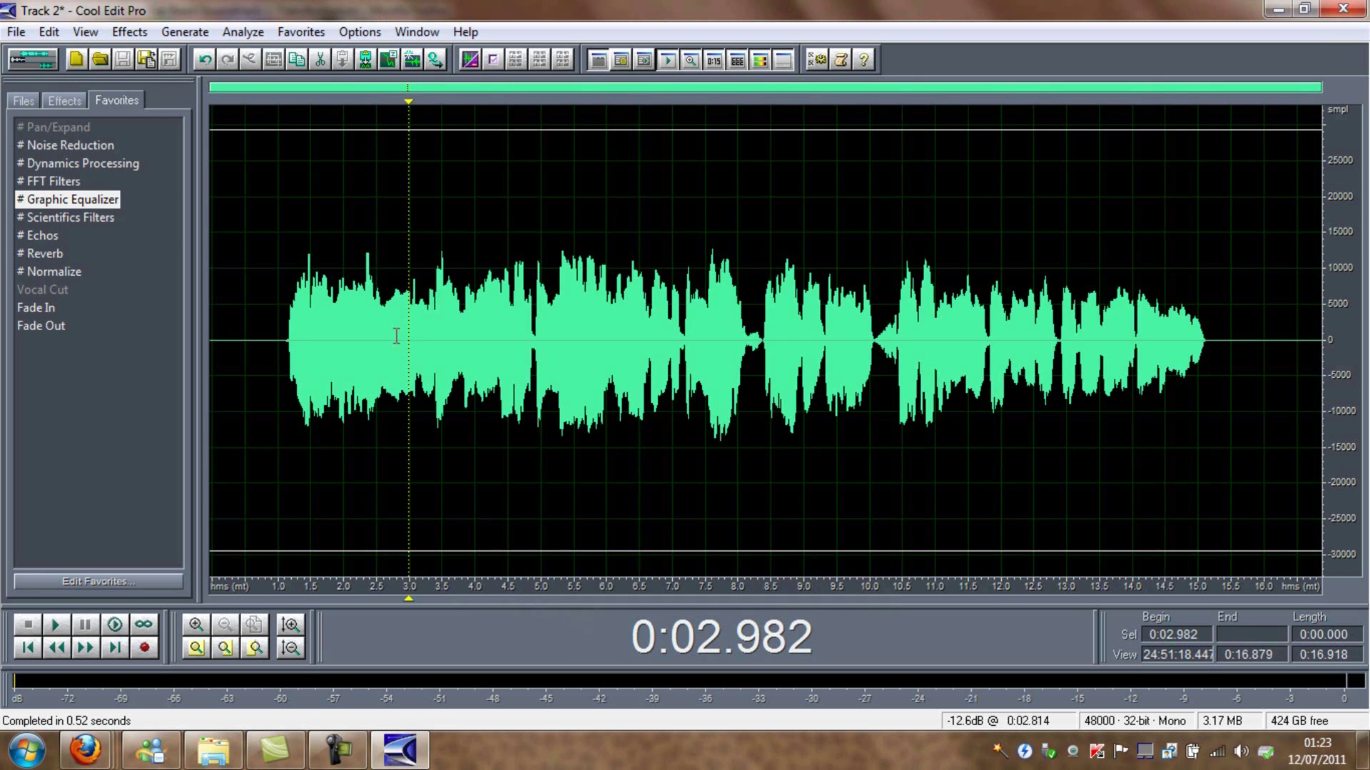
{"action": "double_click", "coordinate": [397, 336]}
{"action": "double_click", "coordinate": [70, 216]}
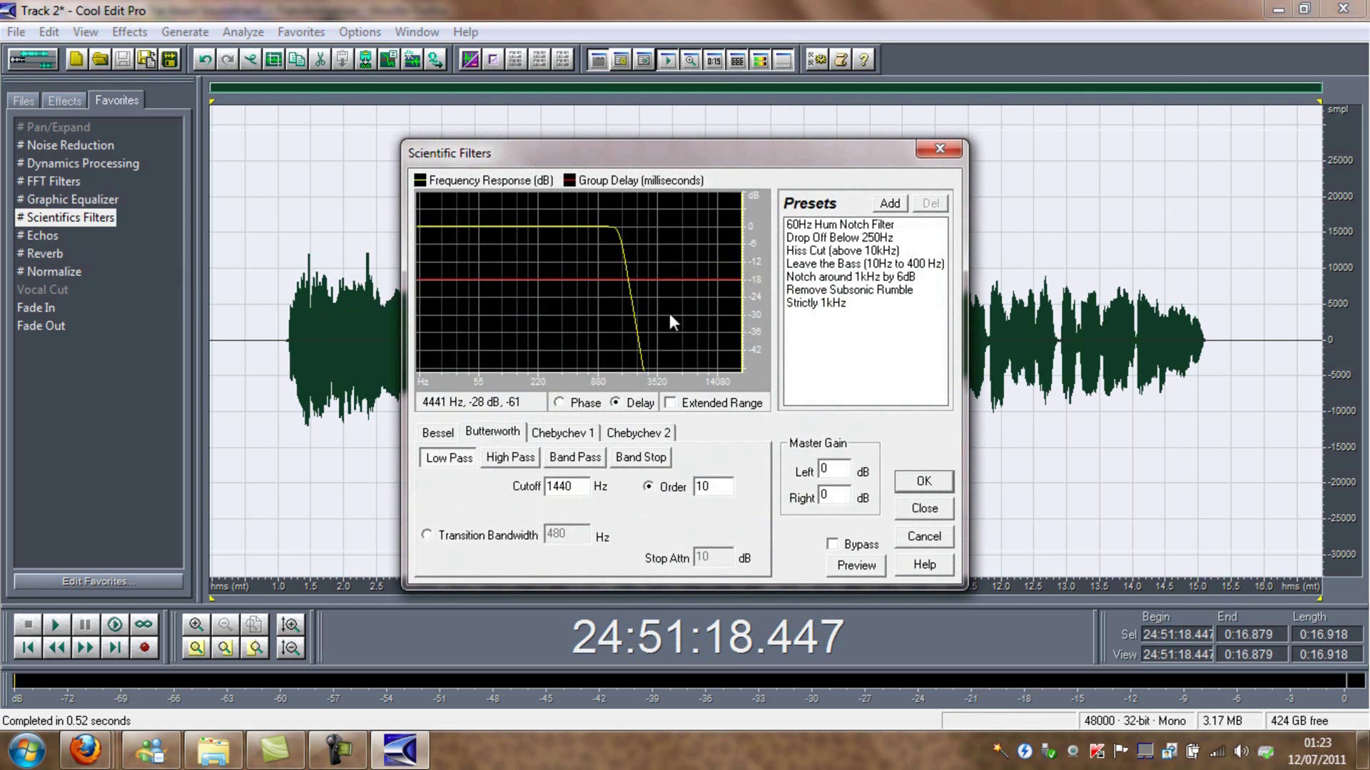
{"action": "left_click", "coordinate": [850, 293]}
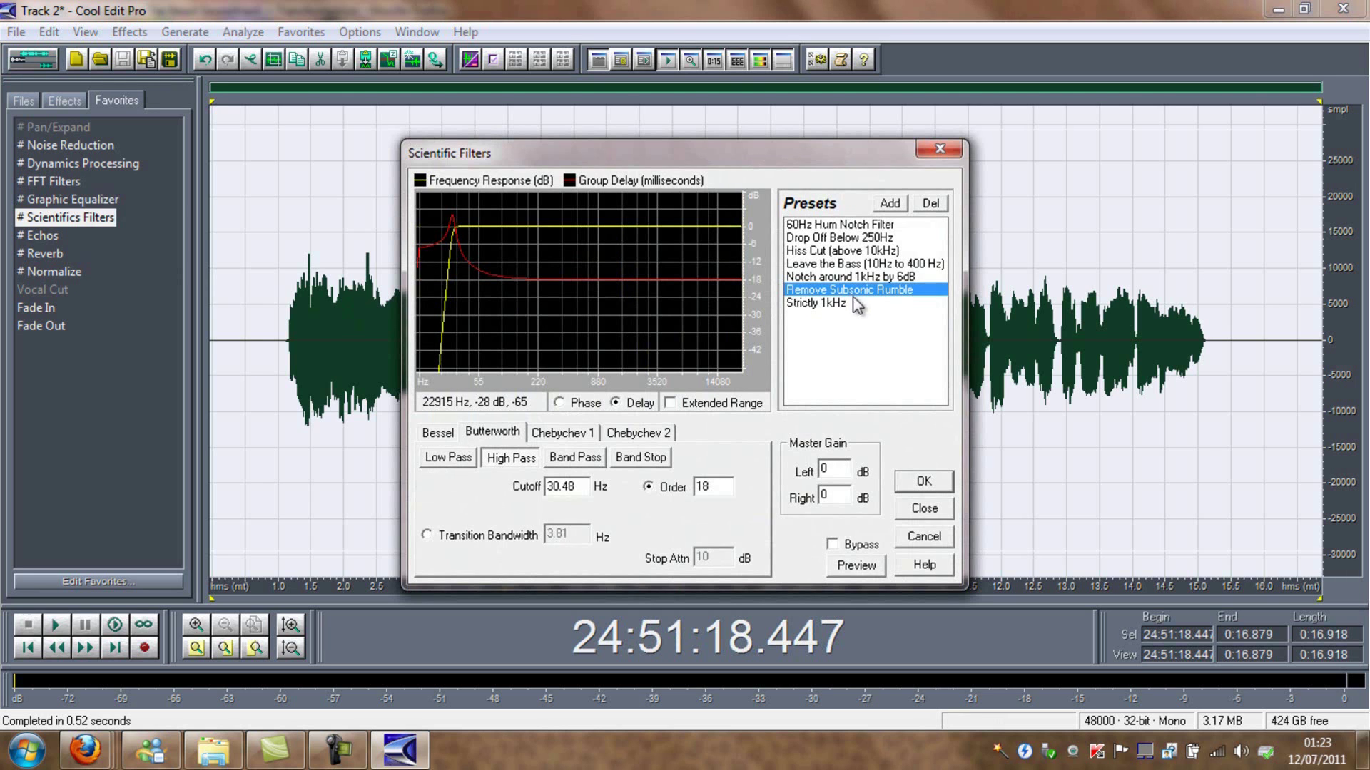
{"action": "left_click", "coordinate": [927, 481]}
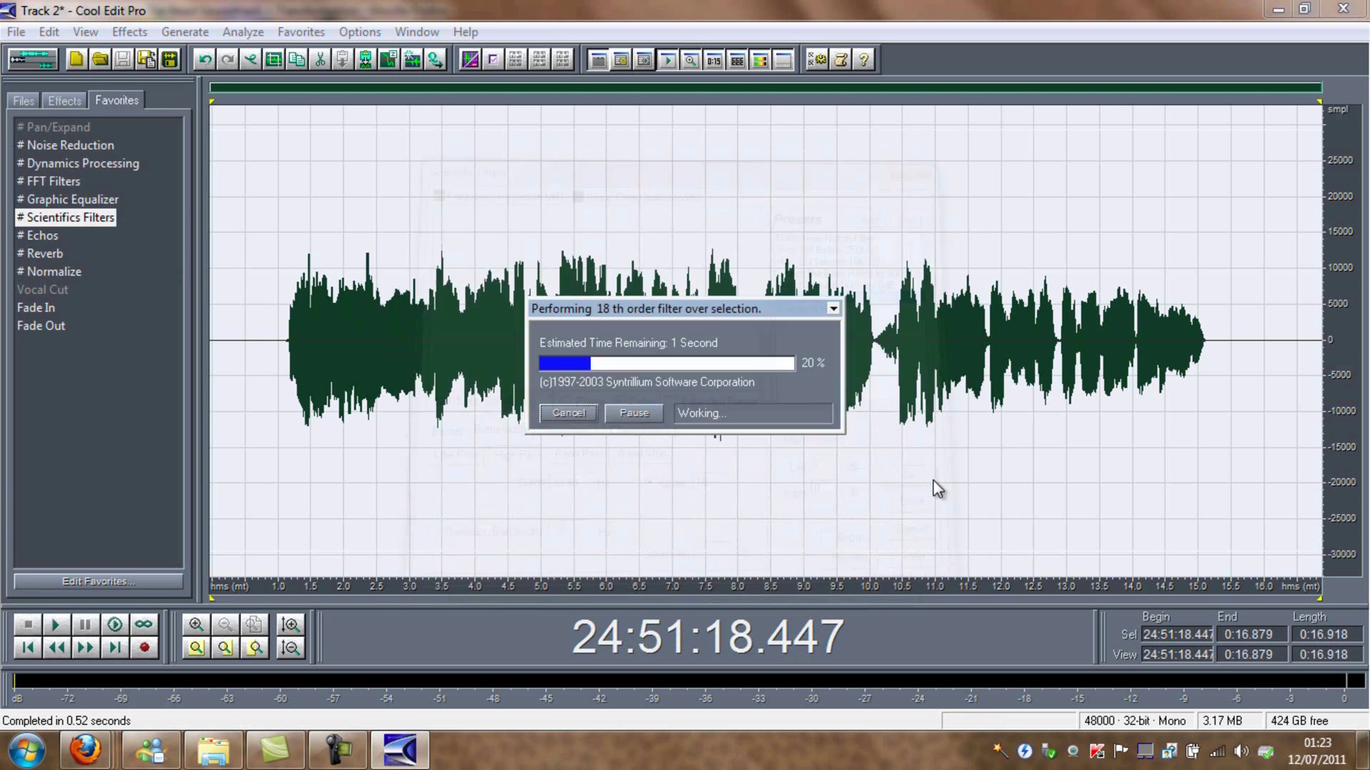
- Apply the Echo effect with the * Pro preset to the entire recording
{"action": "double_click", "coordinate": [44, 233]}
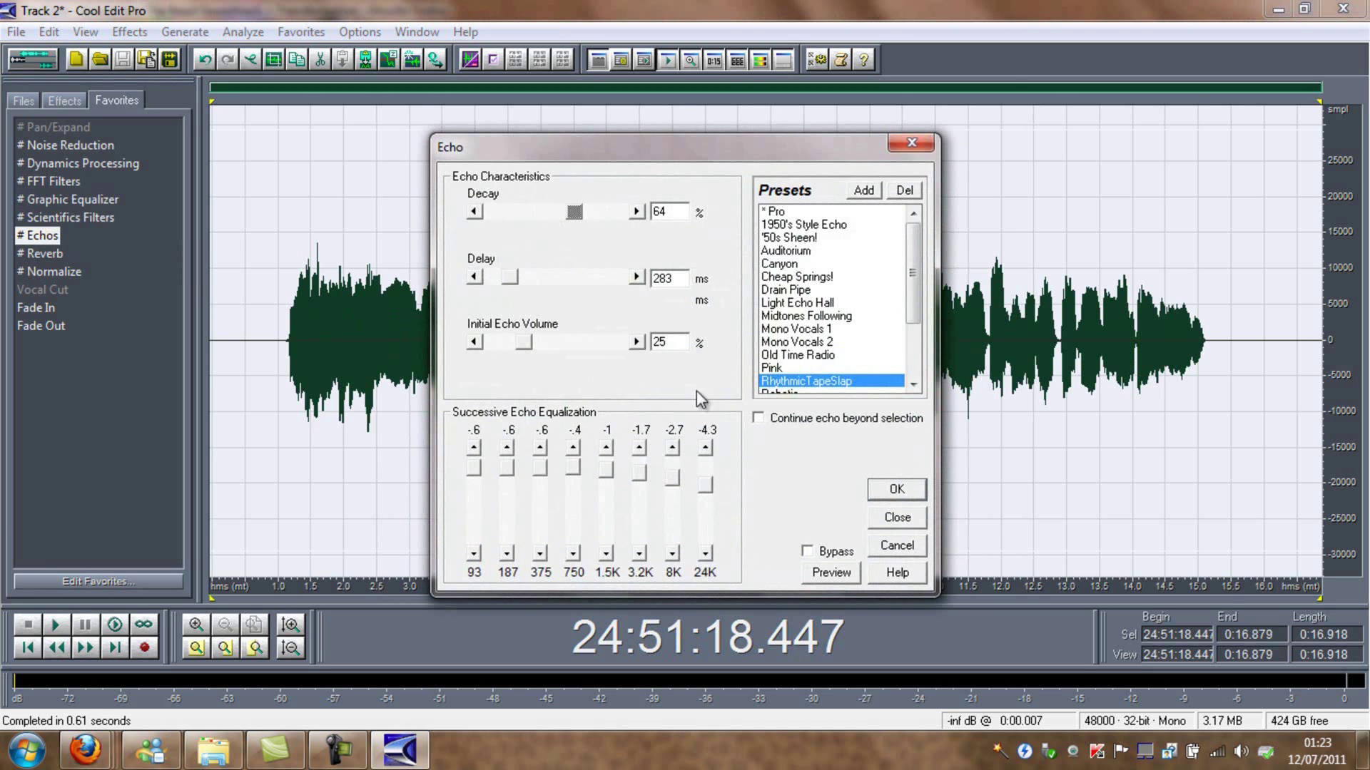
{"action": "left_click", "coordinate": [790, 211]}
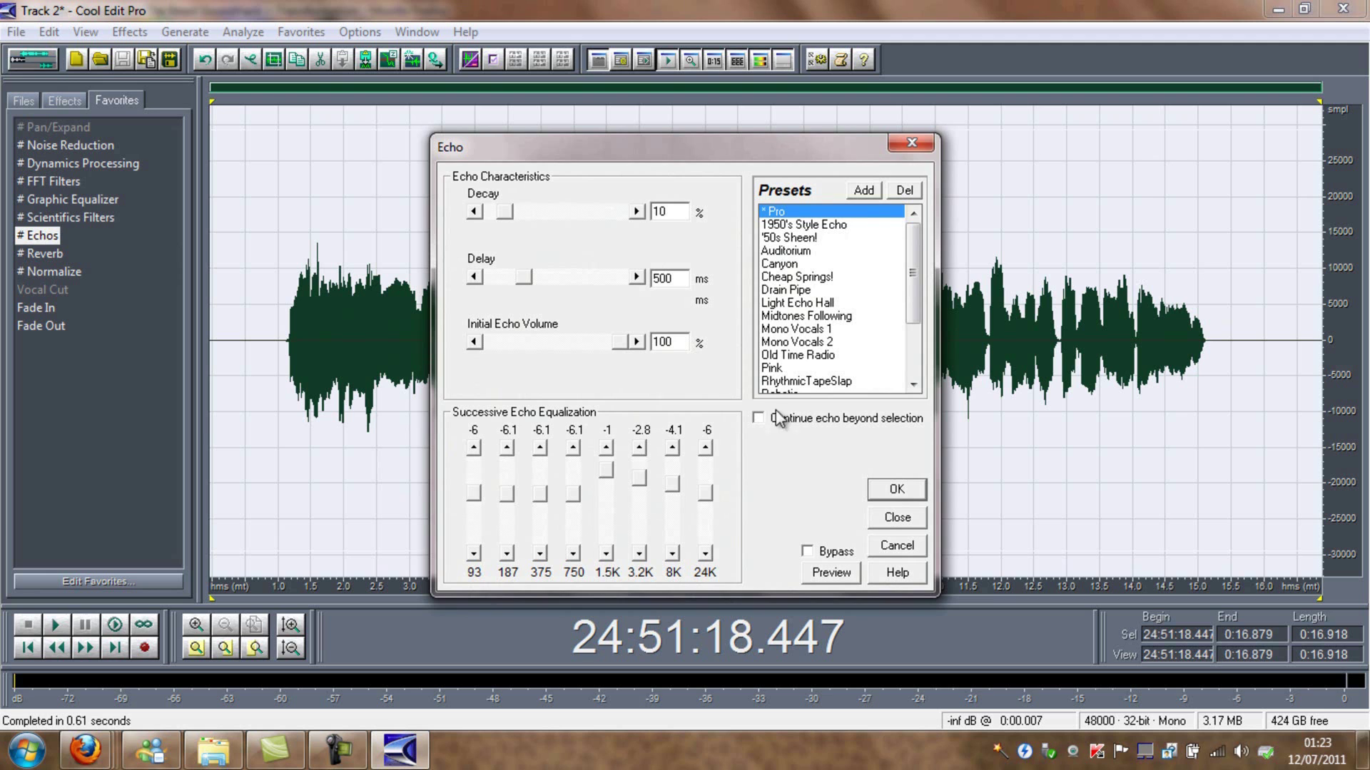
{"action": "left_click", "coordinate": [893, 489]}
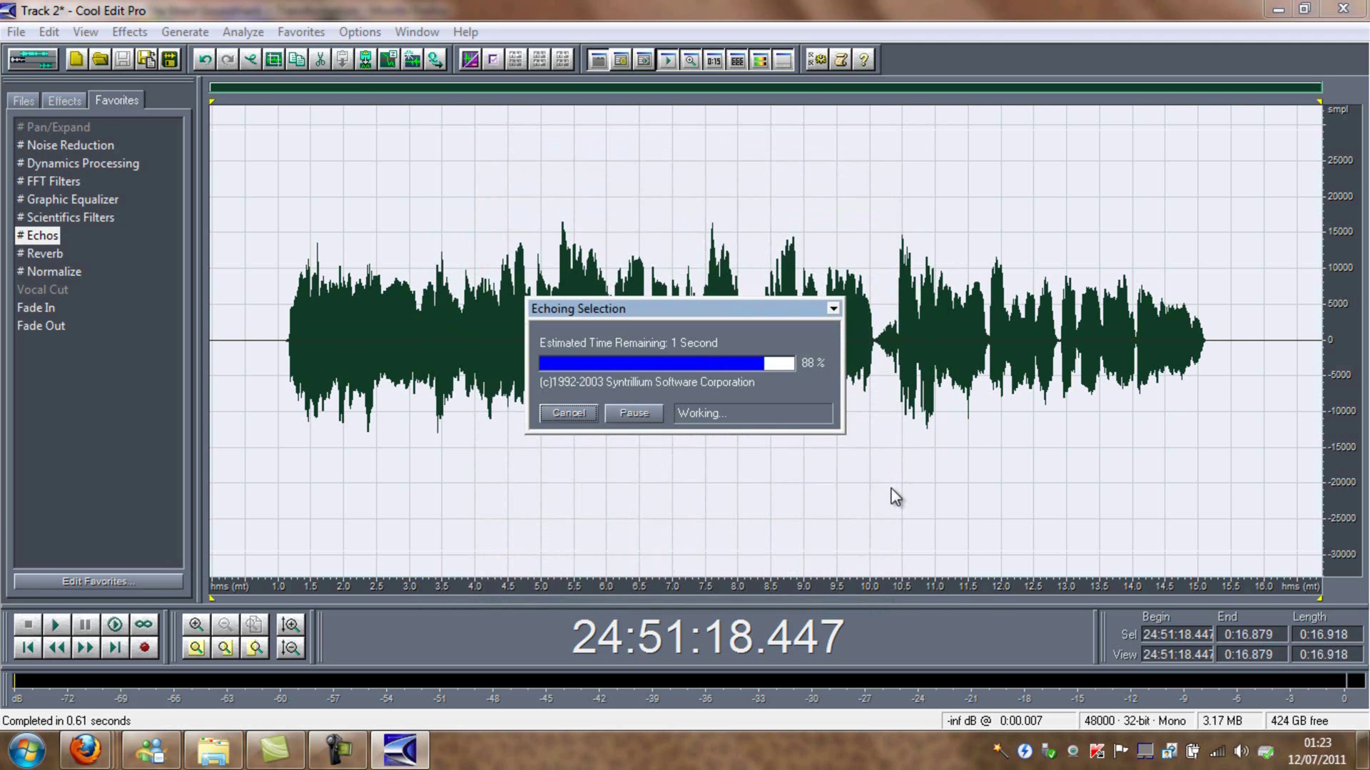
- Apply Reverb with the Vocal - Natural Reverb preset to the entire recording
{"action": "double_click", "coordinate": [41, 254]}
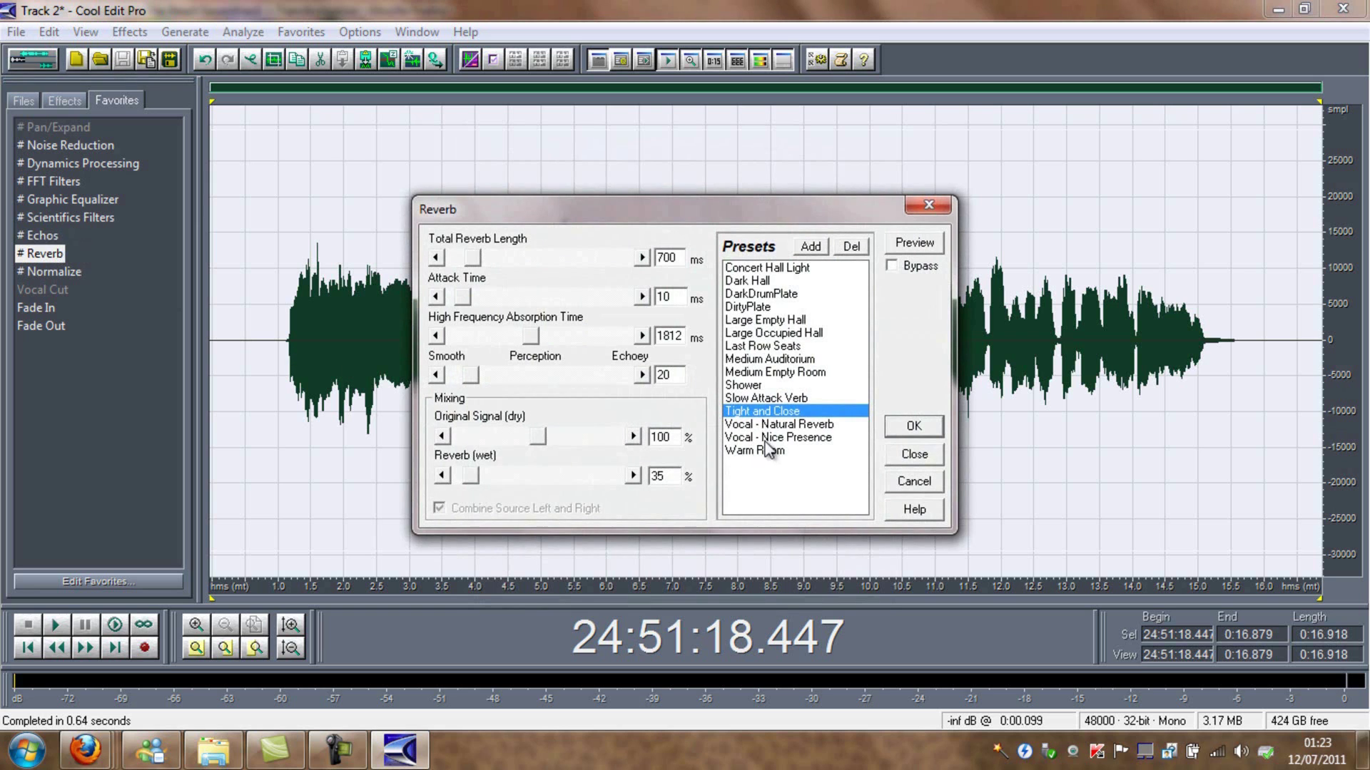
{"action": "left_click", "coordinate": [799, 427]}
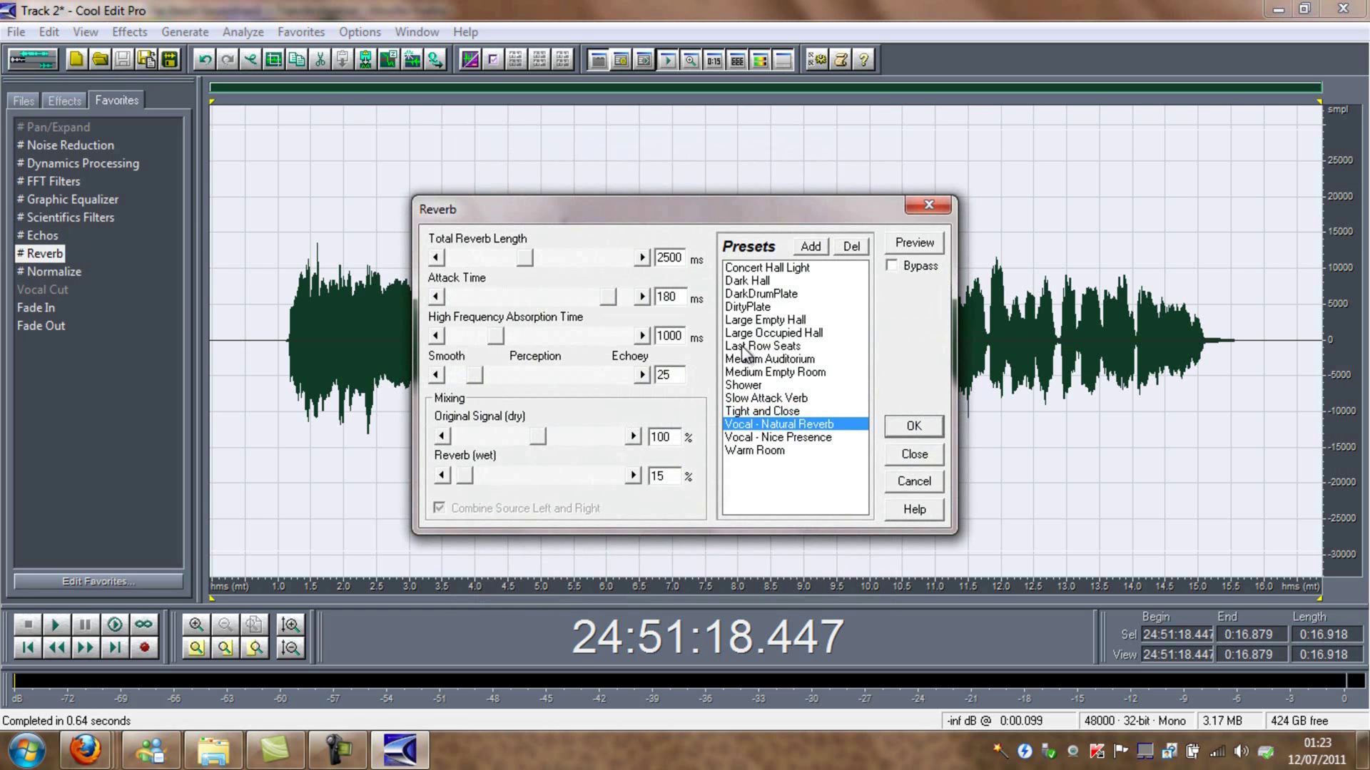
{"action": "left_click", "coordinate": [915, 426]}
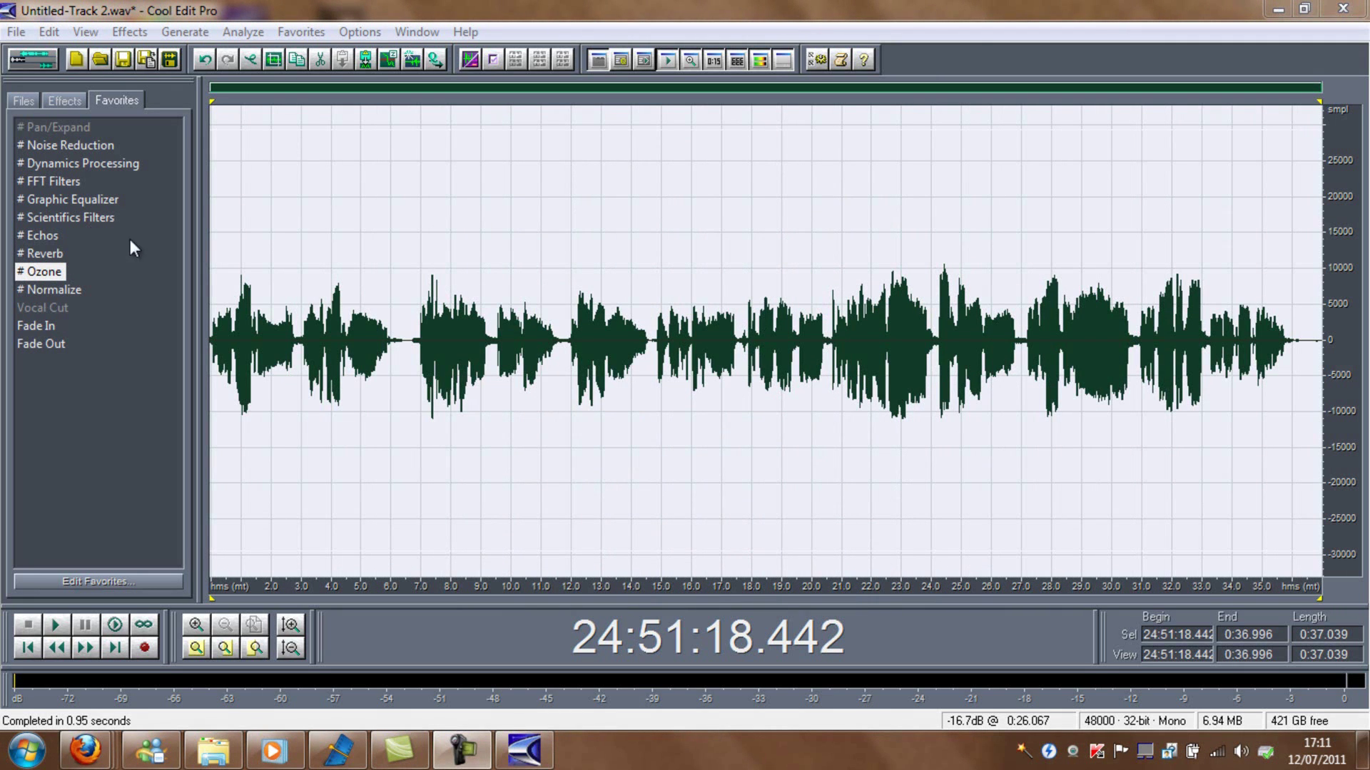
- Open the iZotope Ozone 3 effect on the Untitled-Track 2 recording and choose the Gill Male VoiceOver preset in its preset manager
{"action": "double_click", "coordinate": [53, 271]}
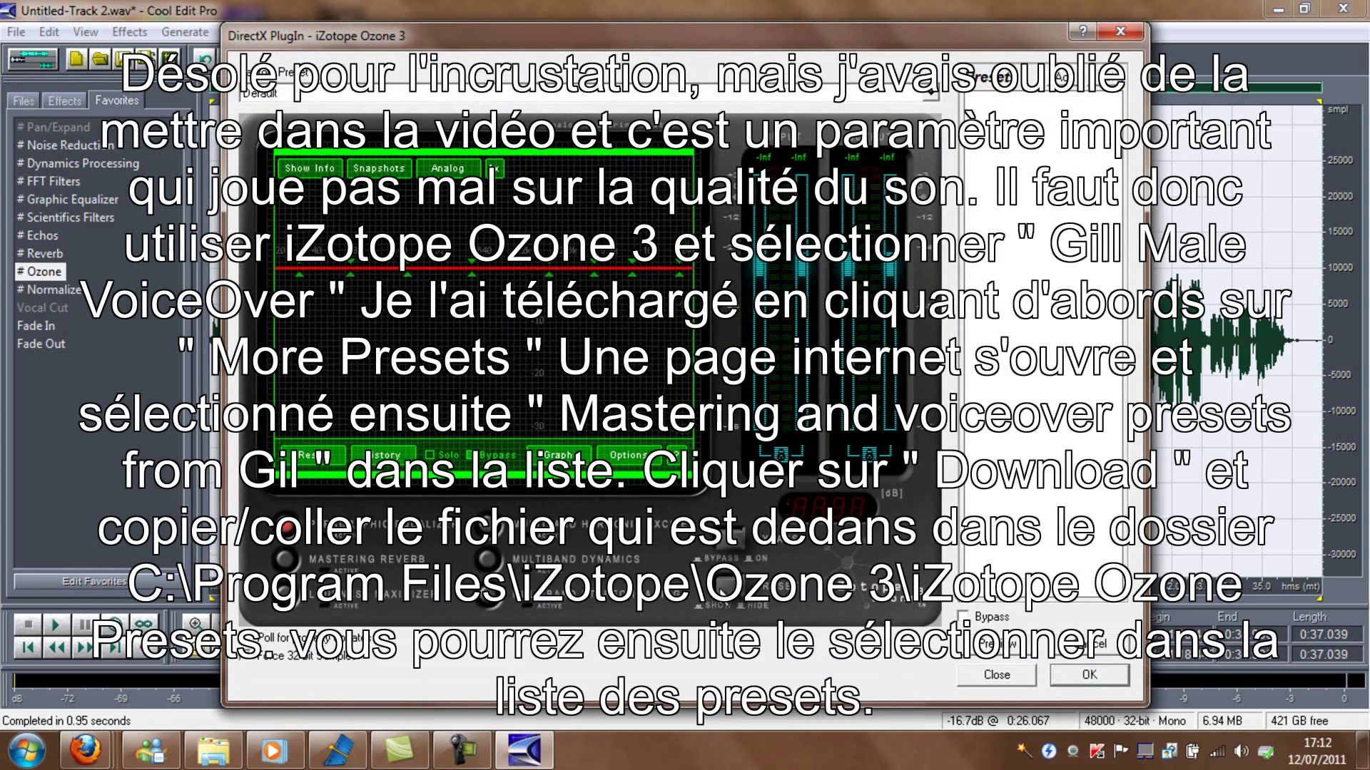
{"action": "left_click", "coordinate": [726, 590]}
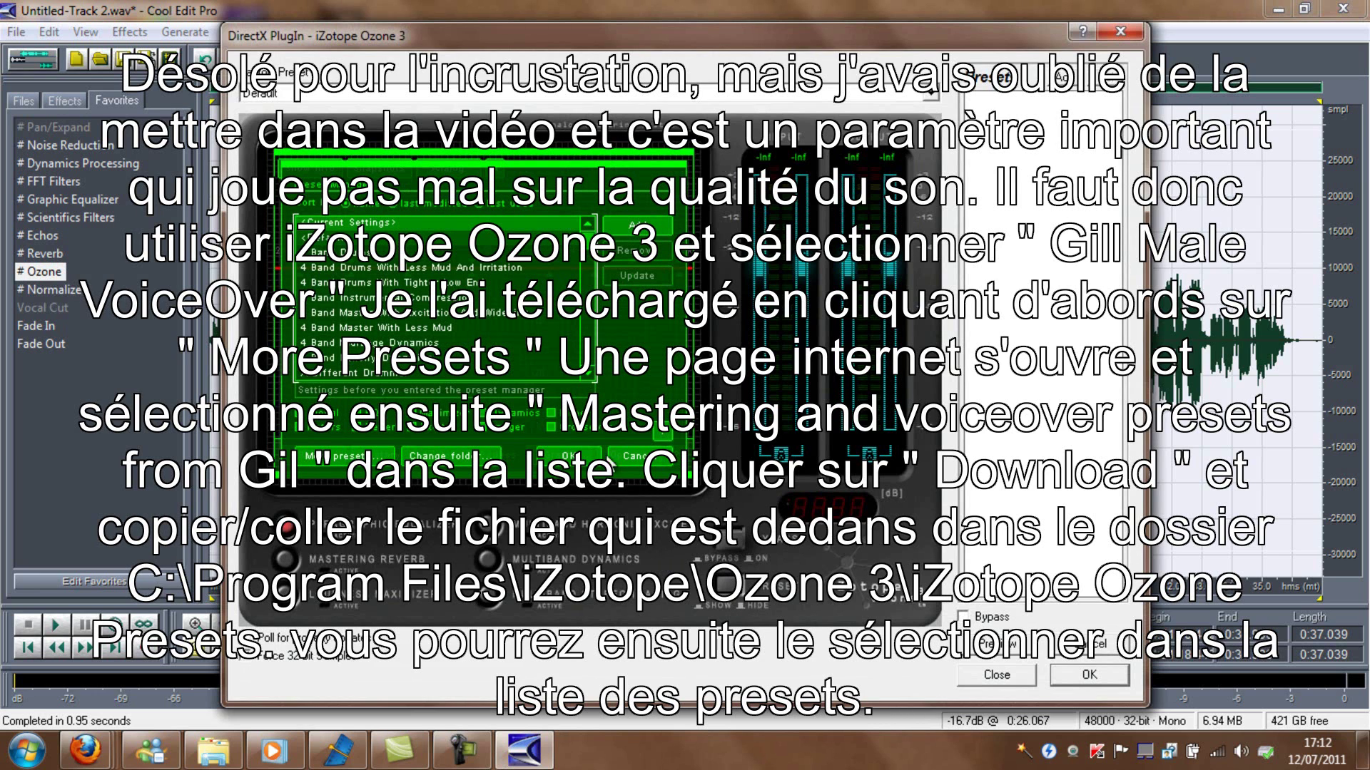
{"action": "scroll", "coordinate": [589, 268], "scroll_direction": "down", "scroll_amount": 5}
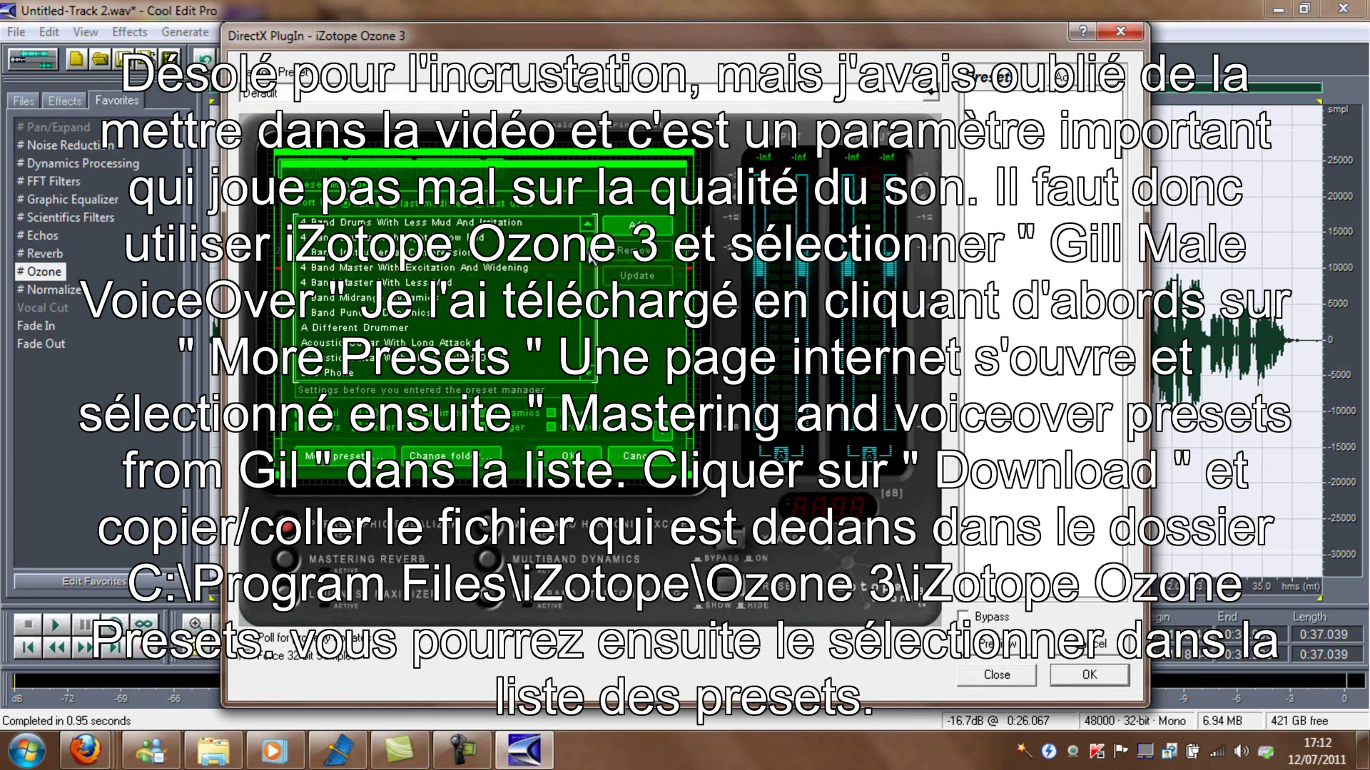
{"action": "scroll", "coordinate": [589, 267], "scroll_direction": "down", "scroll_amount": 5}
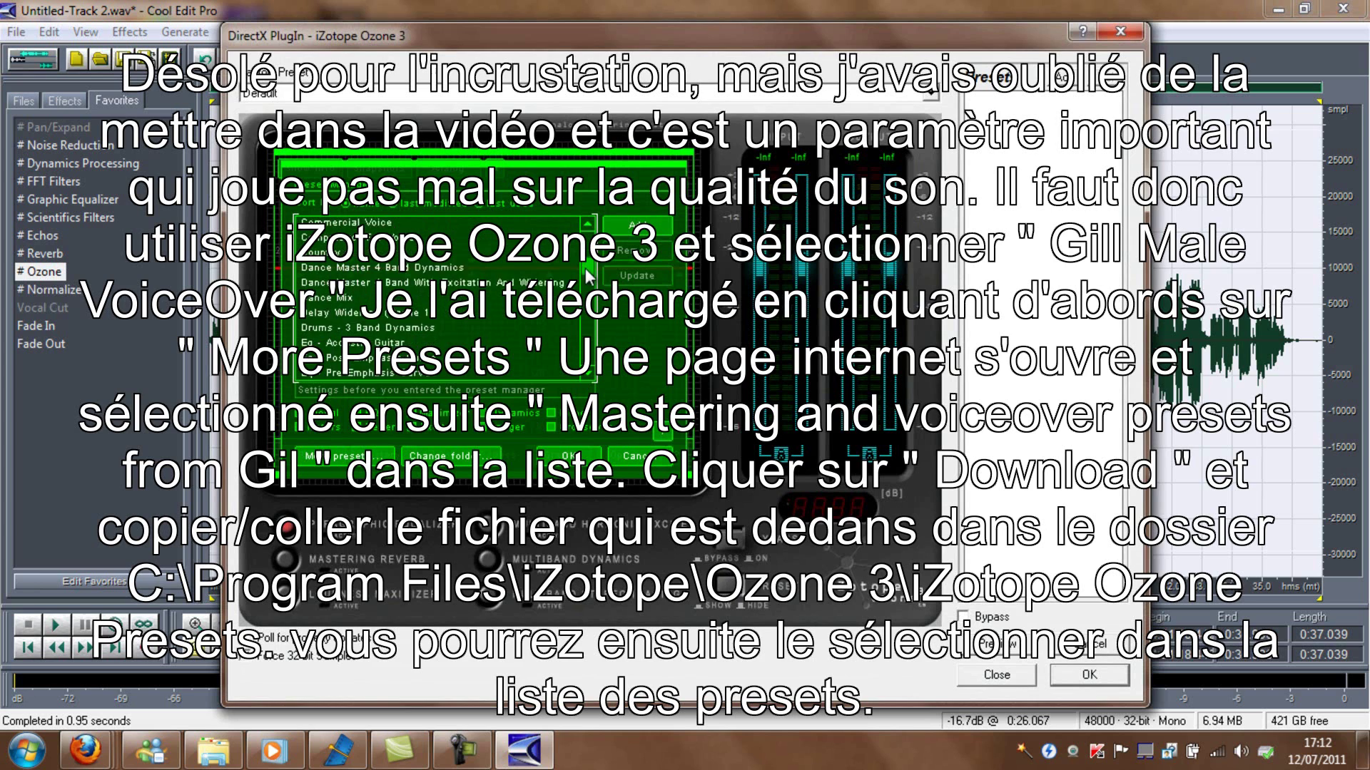
{"action": "scroll", "coordinate": [589, 268], "scroll_direction": "down", "scroll_amount": 3}
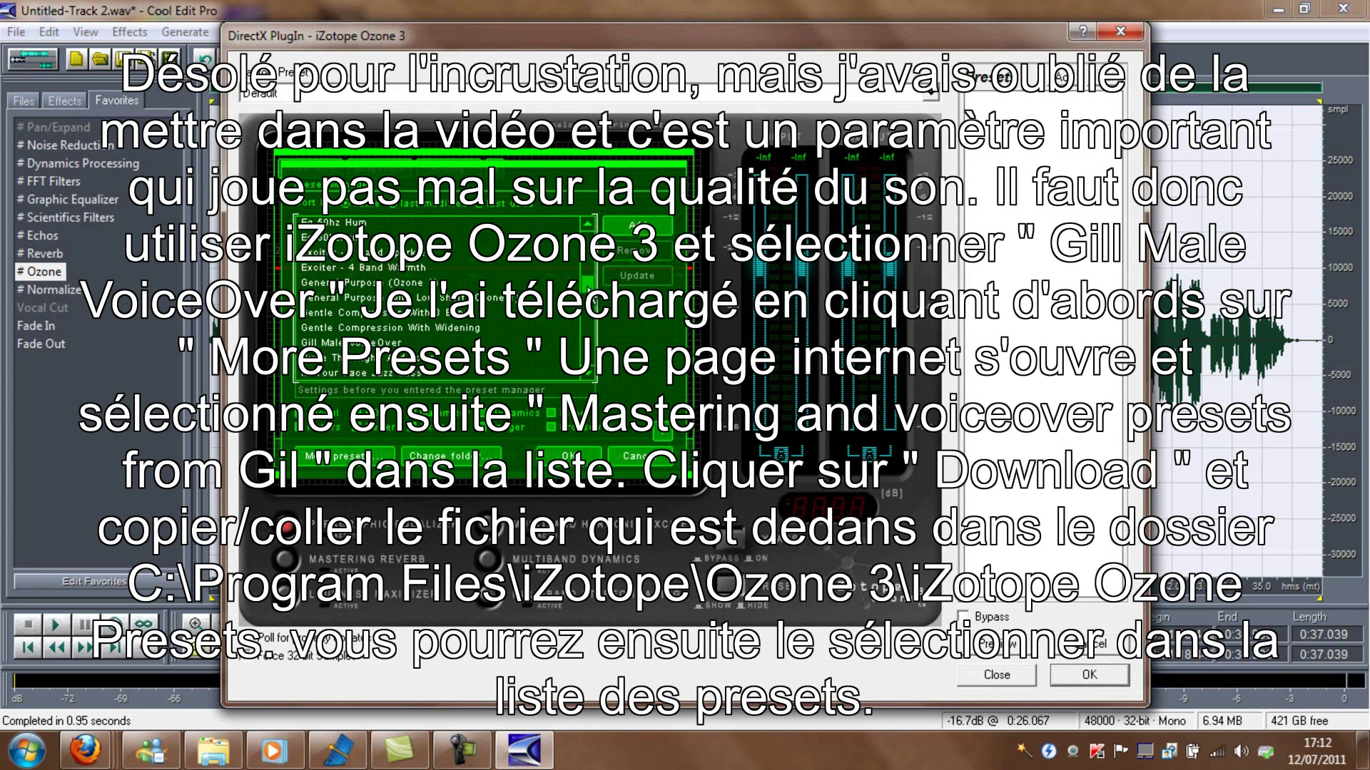
{"action": "left_click", "coordinate": [400, 315]}
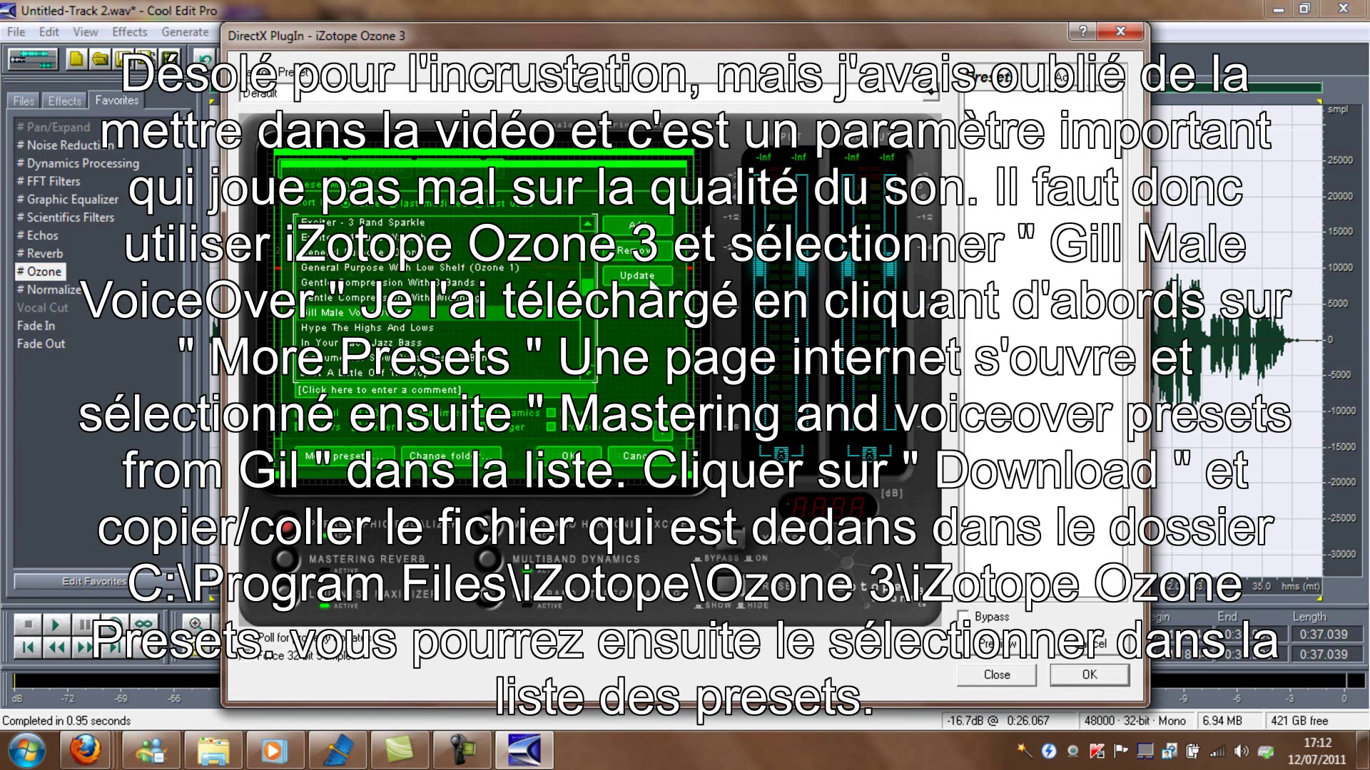
{"action": "left_click", "coordinate": [637, 224]}
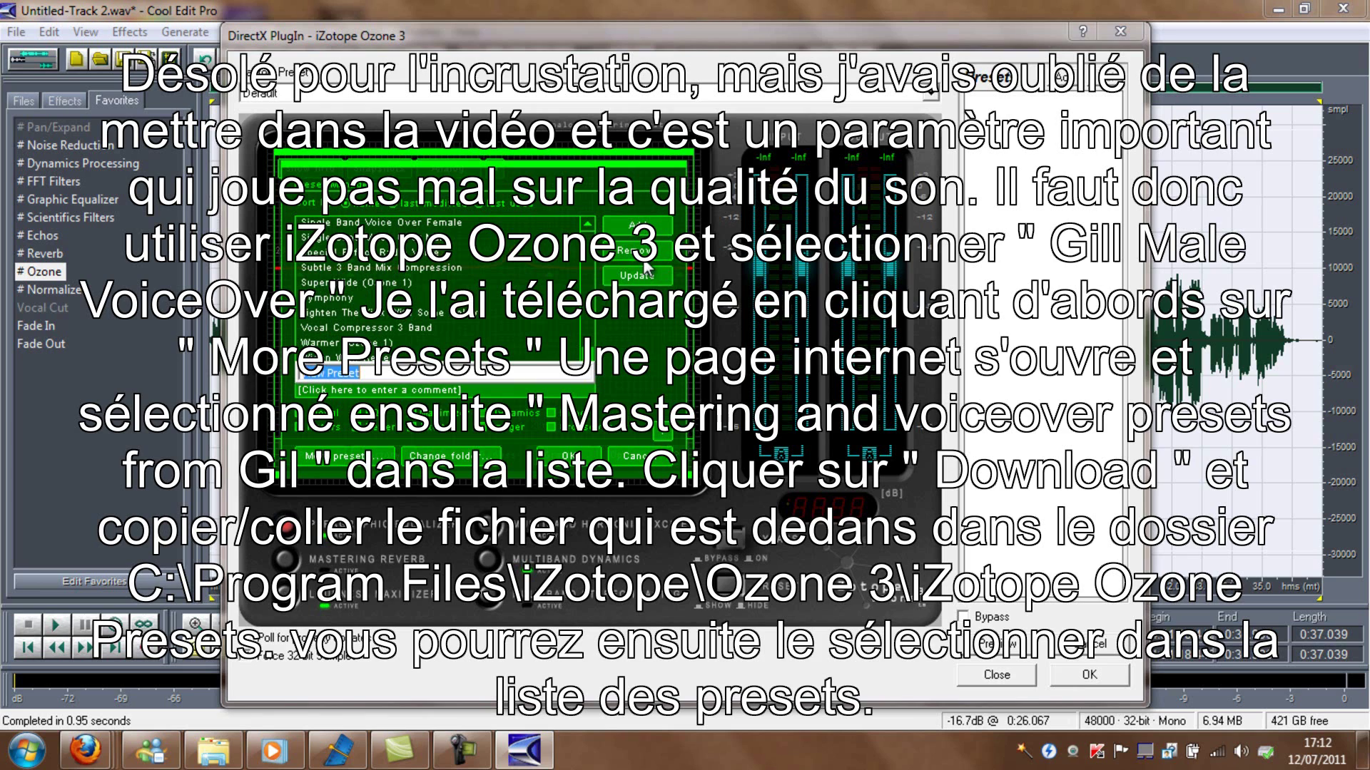
{"action": "left_click", "coordinate": [399, 375]}
{"action": "left_click", "coordinate": [637, 275]}
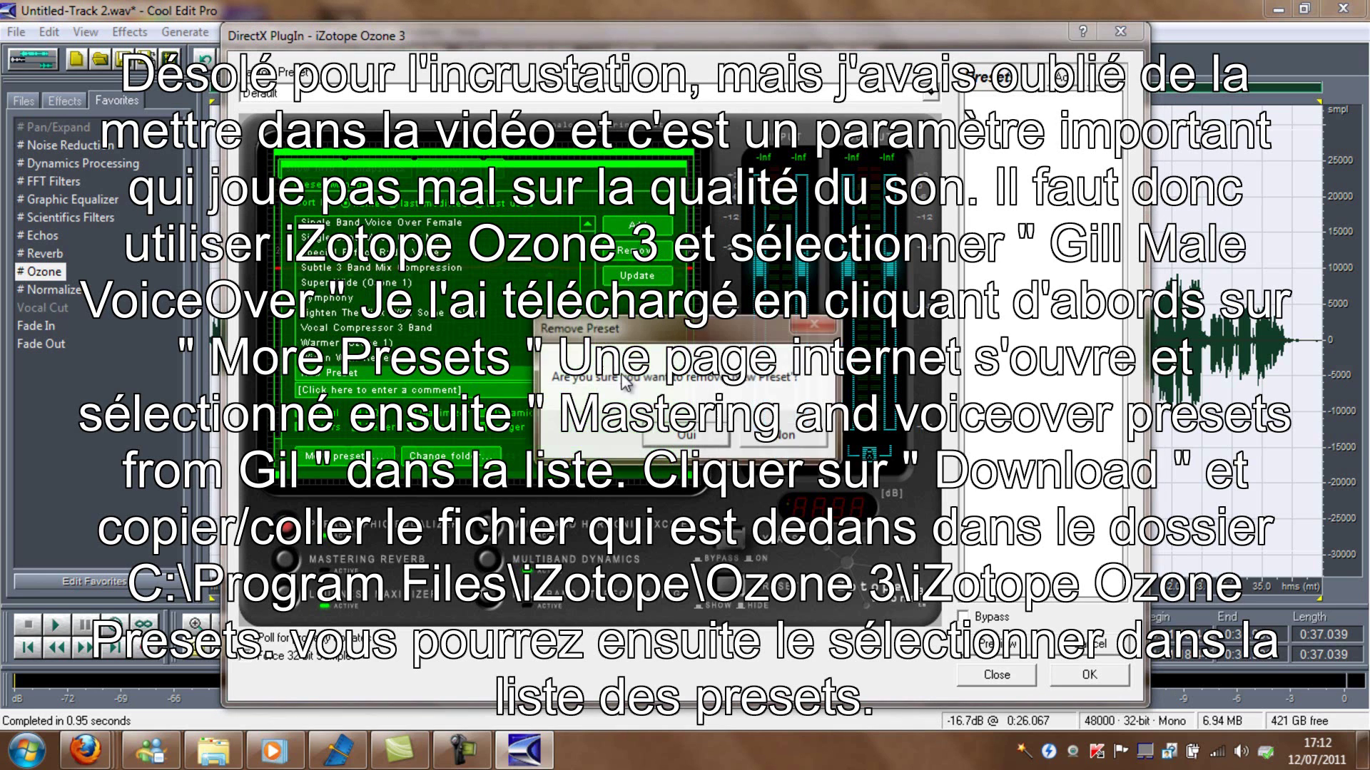
- Load the Gill Male VoiceOver preset in Ozone 3, store it as MaleVoiceCover Pro and apply the effect to the recording
{"action": "scroll", "coordinate": [602, 379], "scroll_direction": "up", "scroll_amount": 1}
{"action": "scroll", "coordinate": [606, 368], "scroll_direction": "up", "scroll_amount": 5}
{"action": "scroll", "coordinate": [594, 303], "scroll_direction": "up", "scroll_amount": 4}
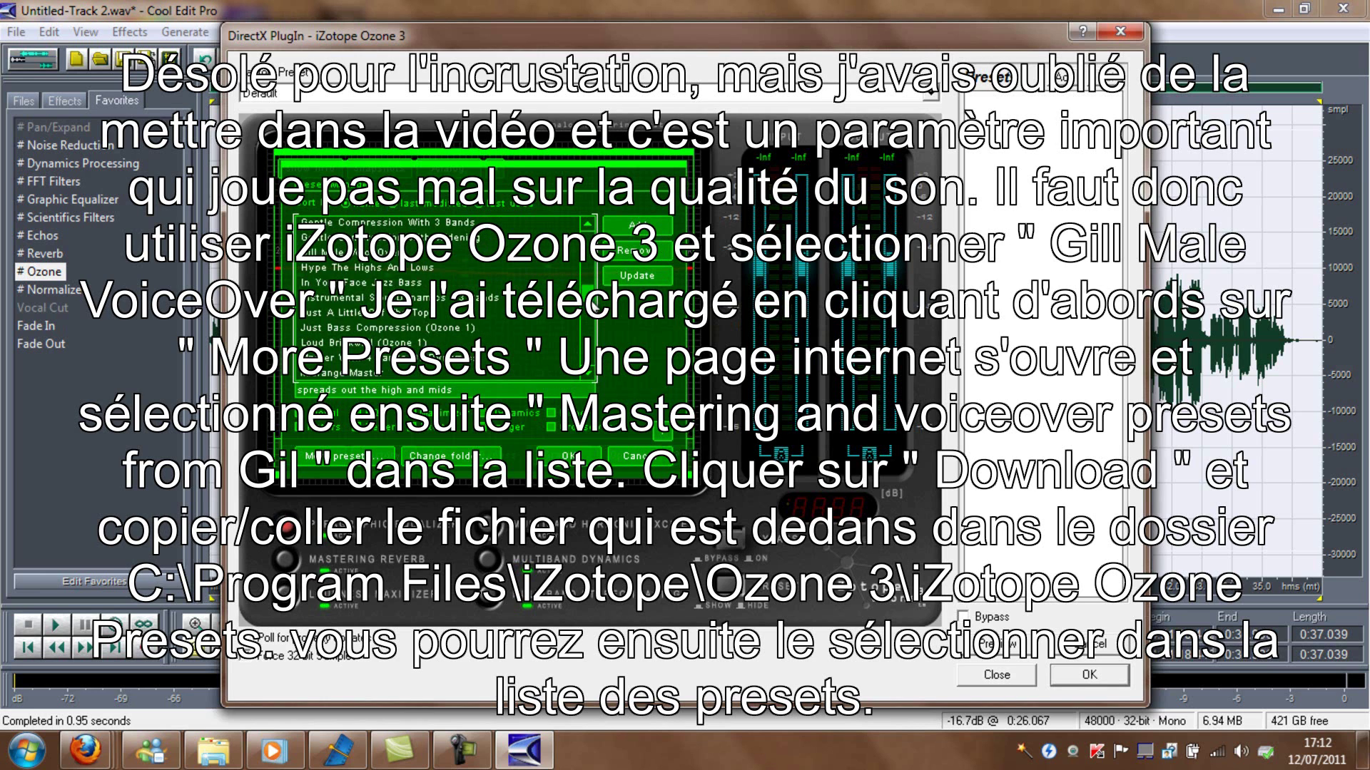
{"action": "scroll", "coordinate": [594, 273], "scroll_direction": "down", "scroll_amount": 10}
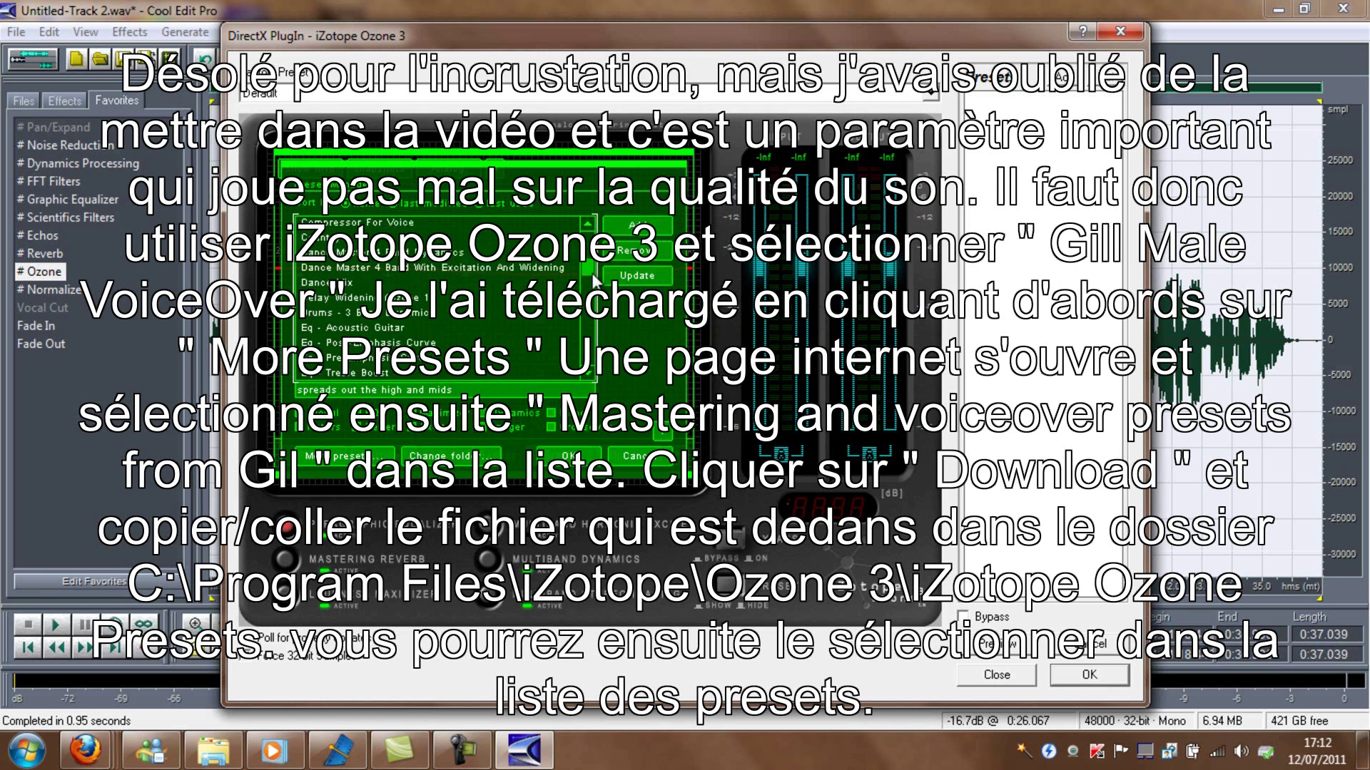
{"action": "scroll", "coordinate": [595, 275], "scroll_direction": "down", "scroll_amount": 5}
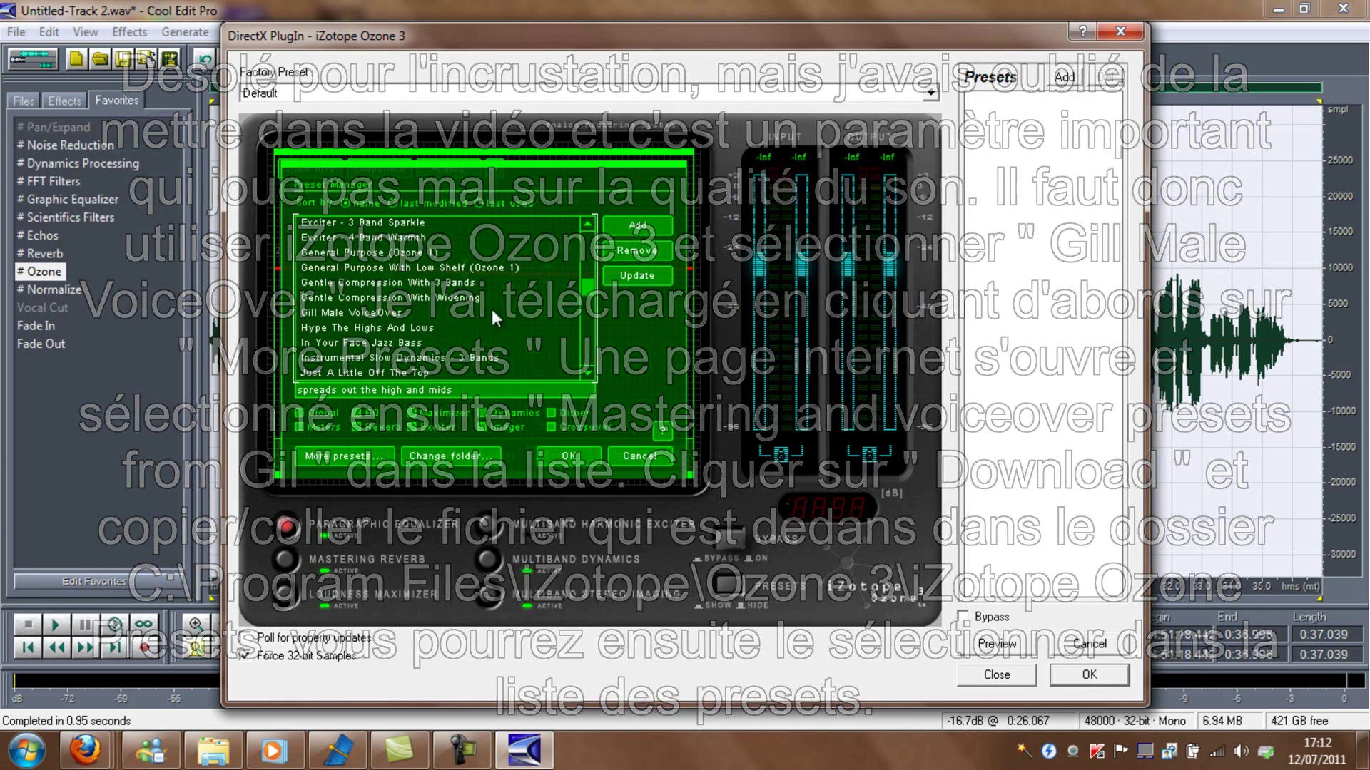
{"action": "left_click", "coordinate": [391, 302]}
{"action": "left_click", "coordinate": [386, 312]}
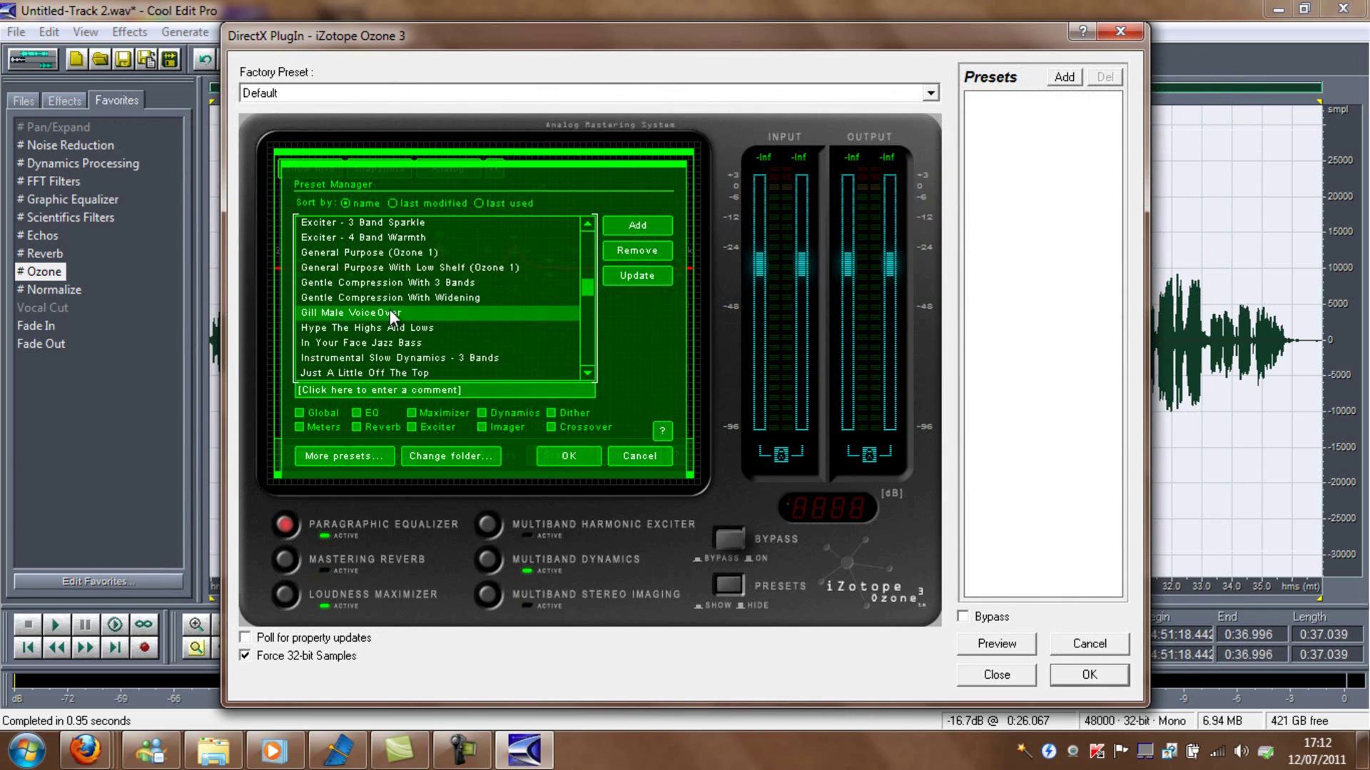
{"action": "left_click", "coordinate": [571, 459]}
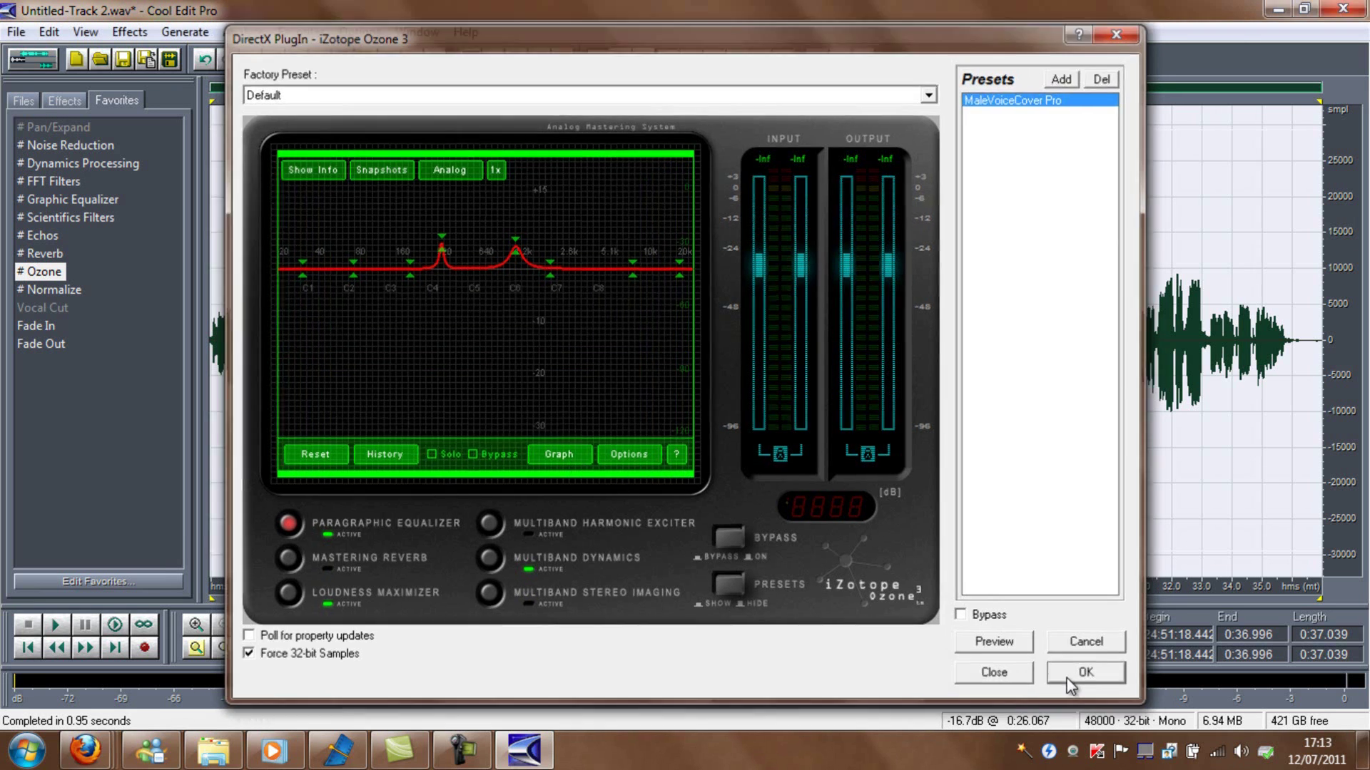
{"action": "left_click", "coordinate": [1067, 679]}
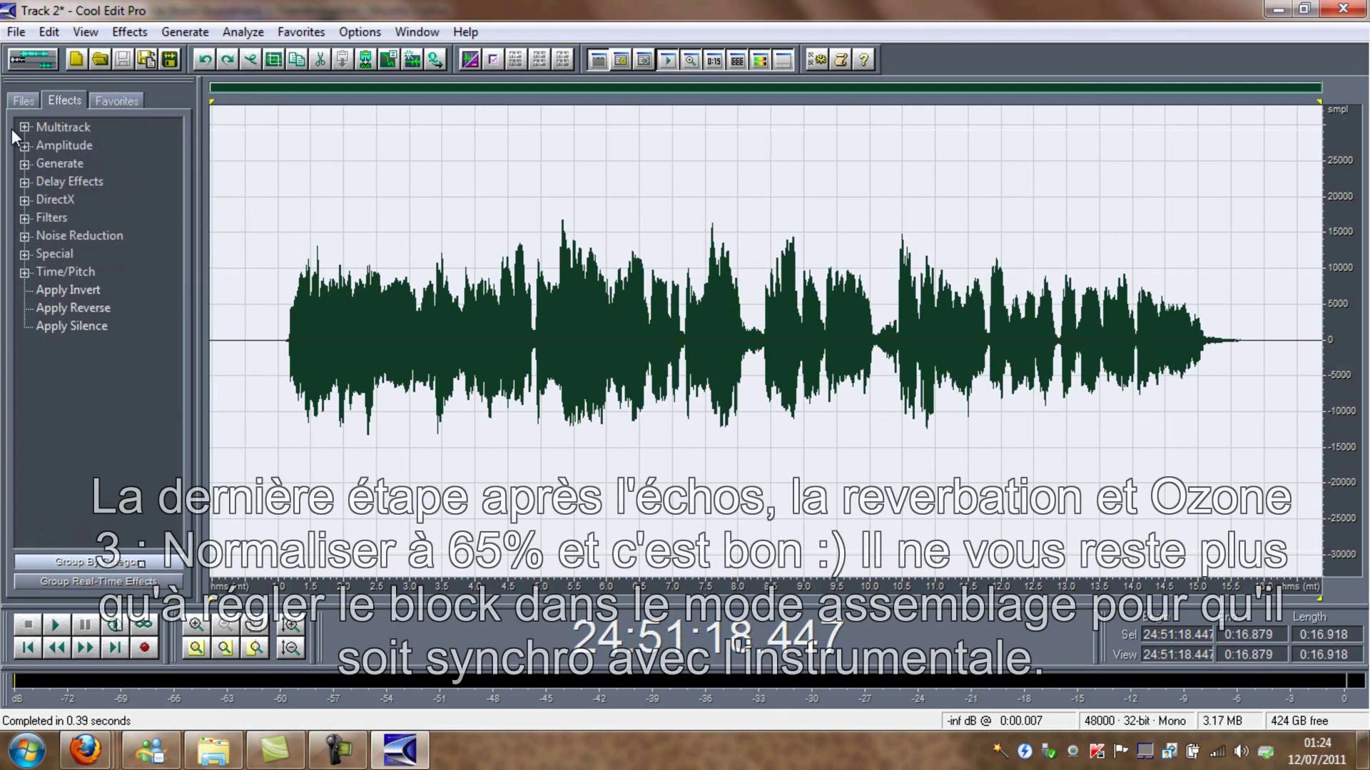
- Normalize the entire Track 2 vocal recording to 65%
{"action": "left_click", "coordinate": [19, 145]}
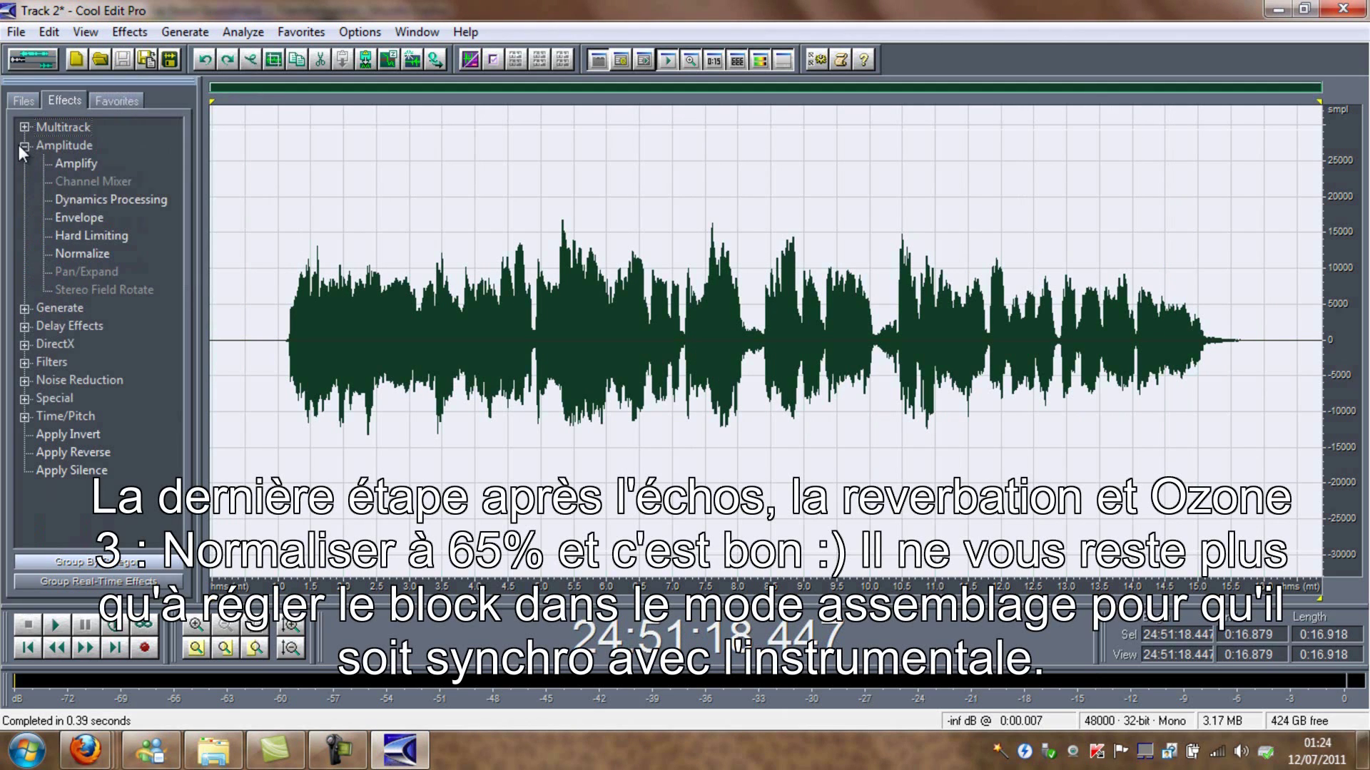
{"action": "double_click", "coordinate": [71, 253]}
{"action": "type", "text": "6"}
{"action": "left_click", "coordinate": [798, 355]}
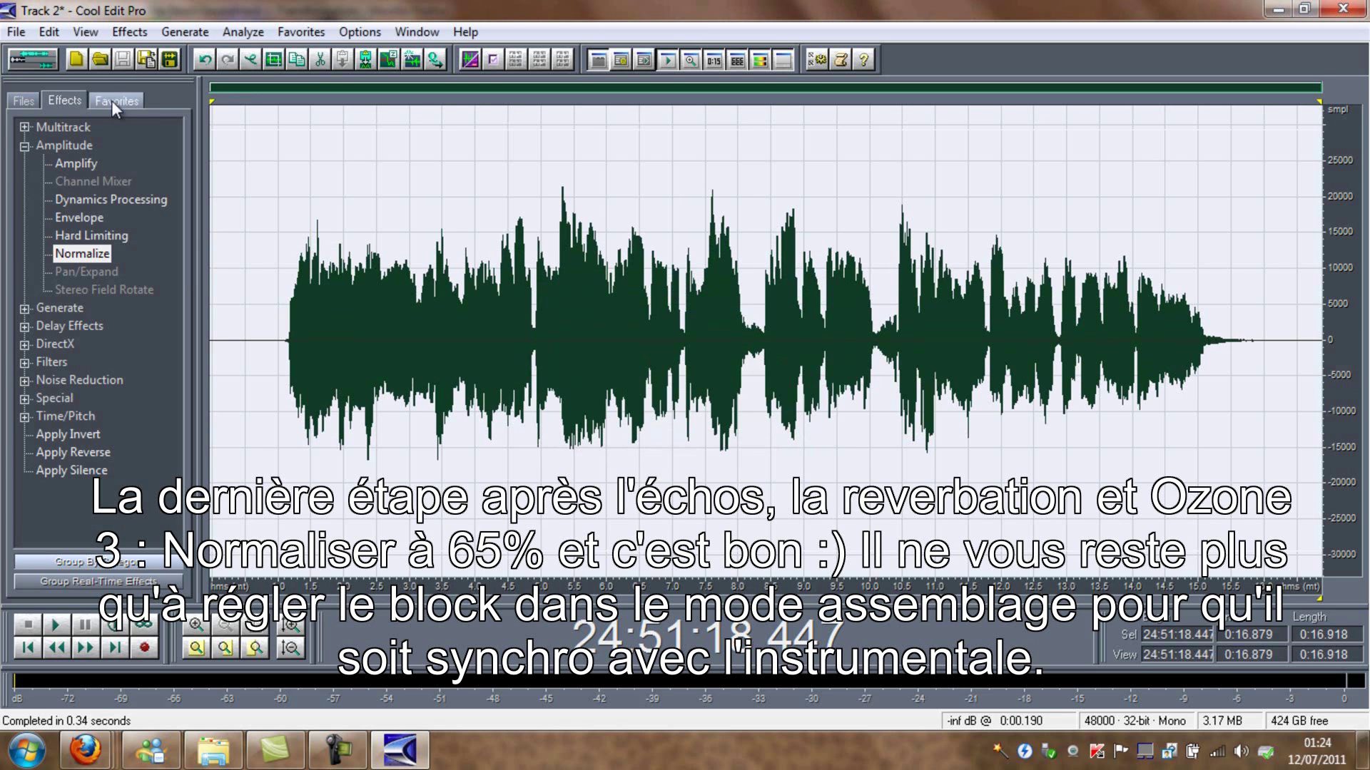
- Return to the multitrack session and play the Track 2 vocal together with the instrumental to check the mix
{"action": "left_click", "coordinate": [111, 101]}
{"action": "left_click", "coordinate": [40, 61]}
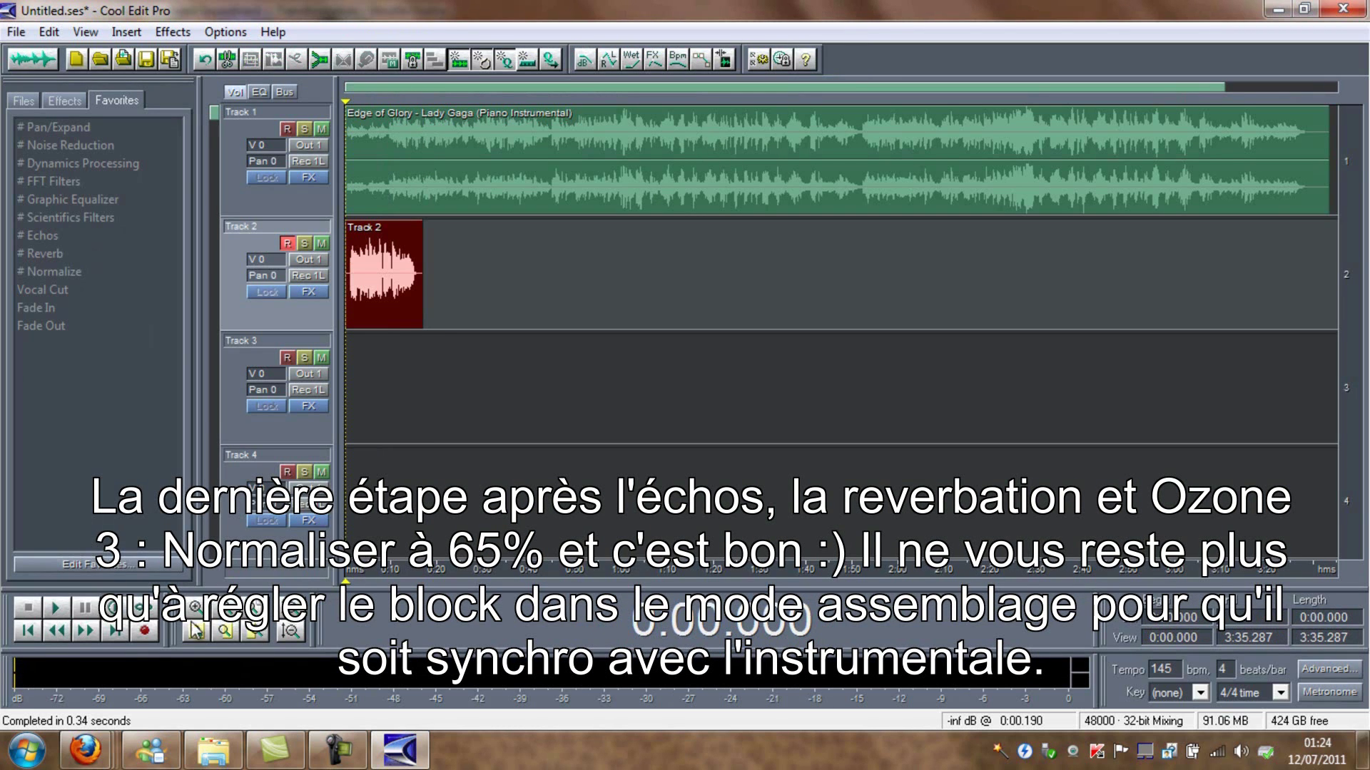
{"action": "scroll", "coordinate": [436, 332], "scroll_direction": "up", "scroll_amount": 5}
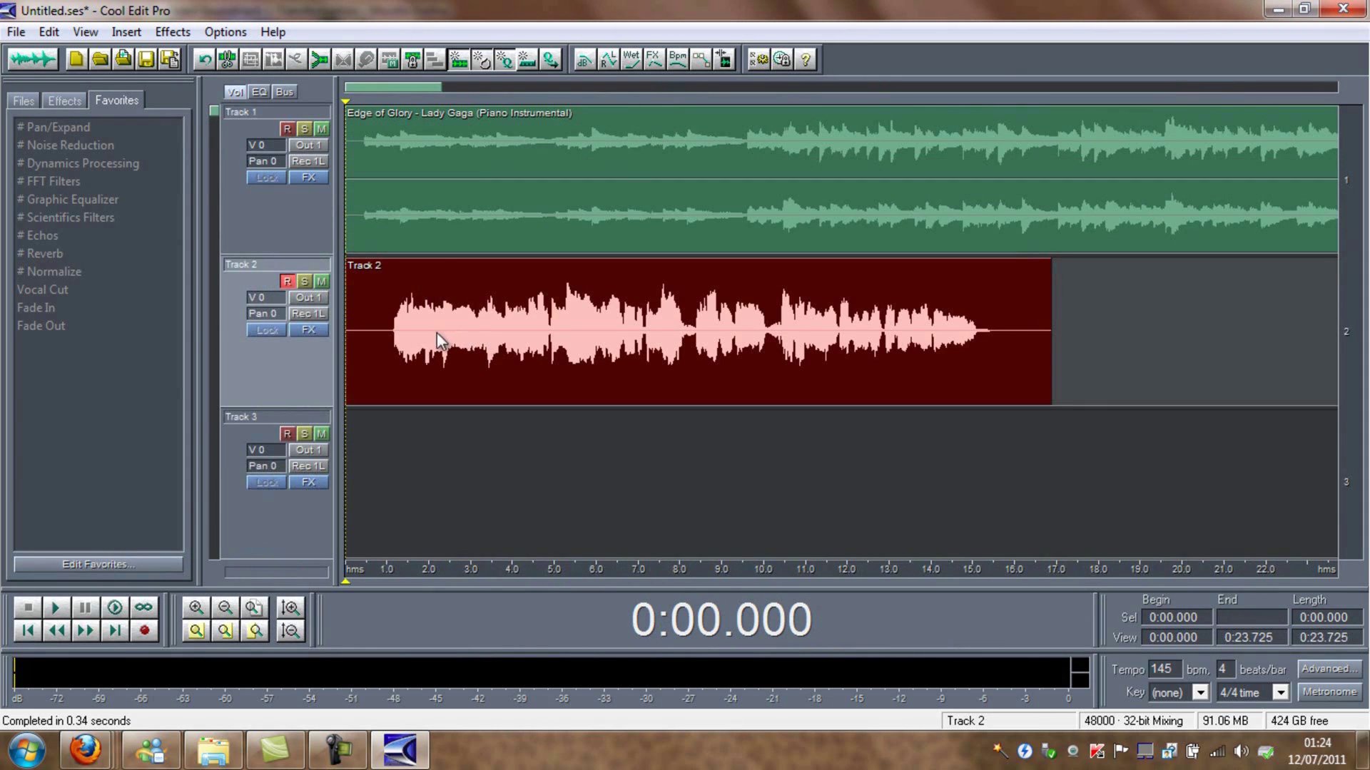
{"action": "left_click", "coordinate": [62, 607]}
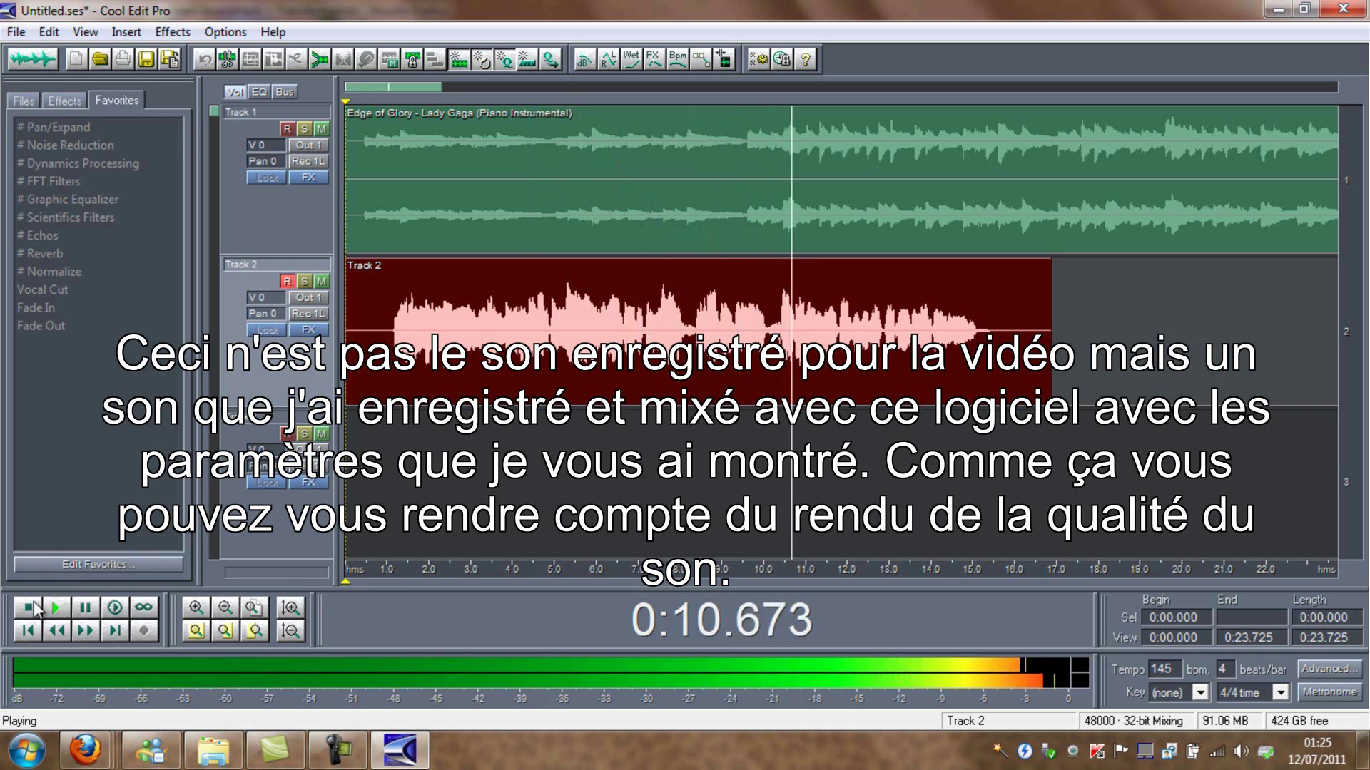
{"action": "left_click", "coordinate": [35, 610]}
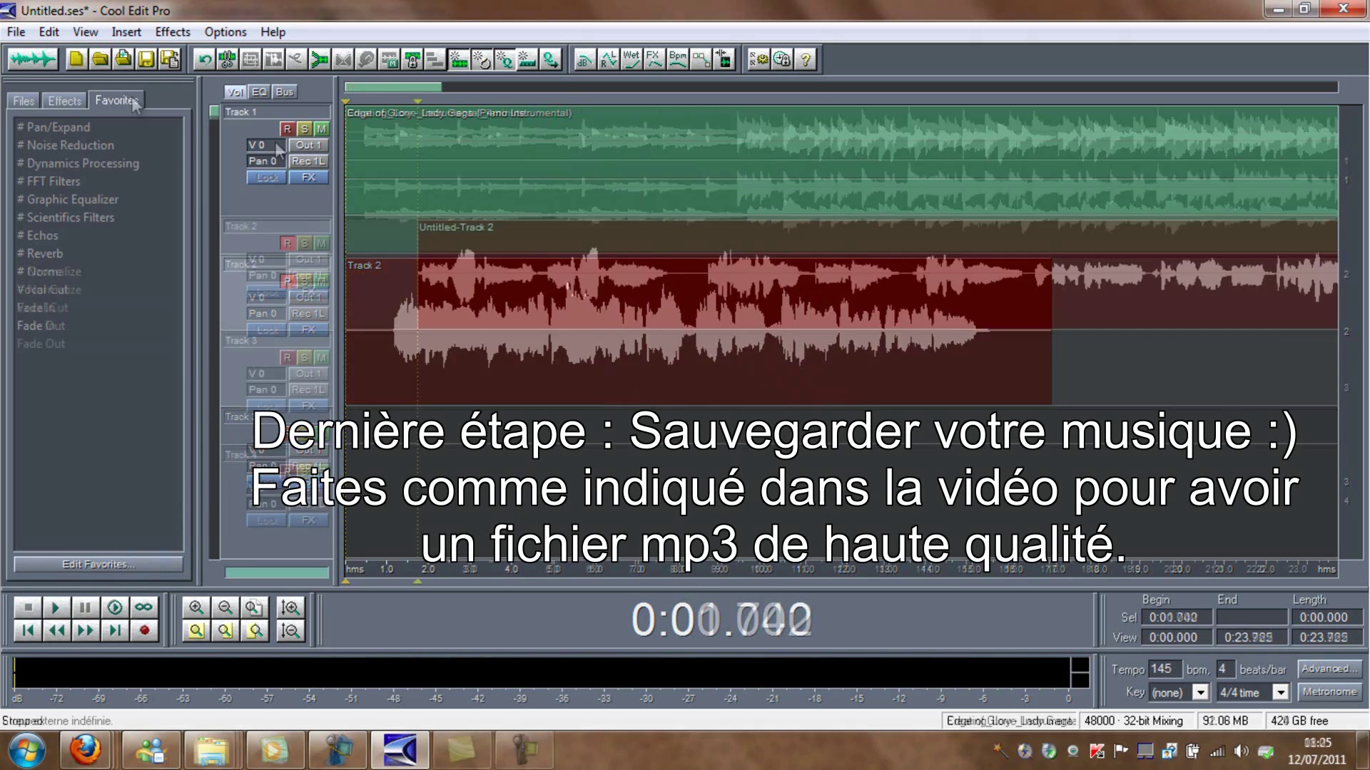
- Start saving a mixdown of the session and choose mp3PRO (FhG) (*.mp3) as its file type
{"action": "left_click", "coordinate": [17, 31]}
{"action": "mouse_move", "coordinate": [47, 31]}
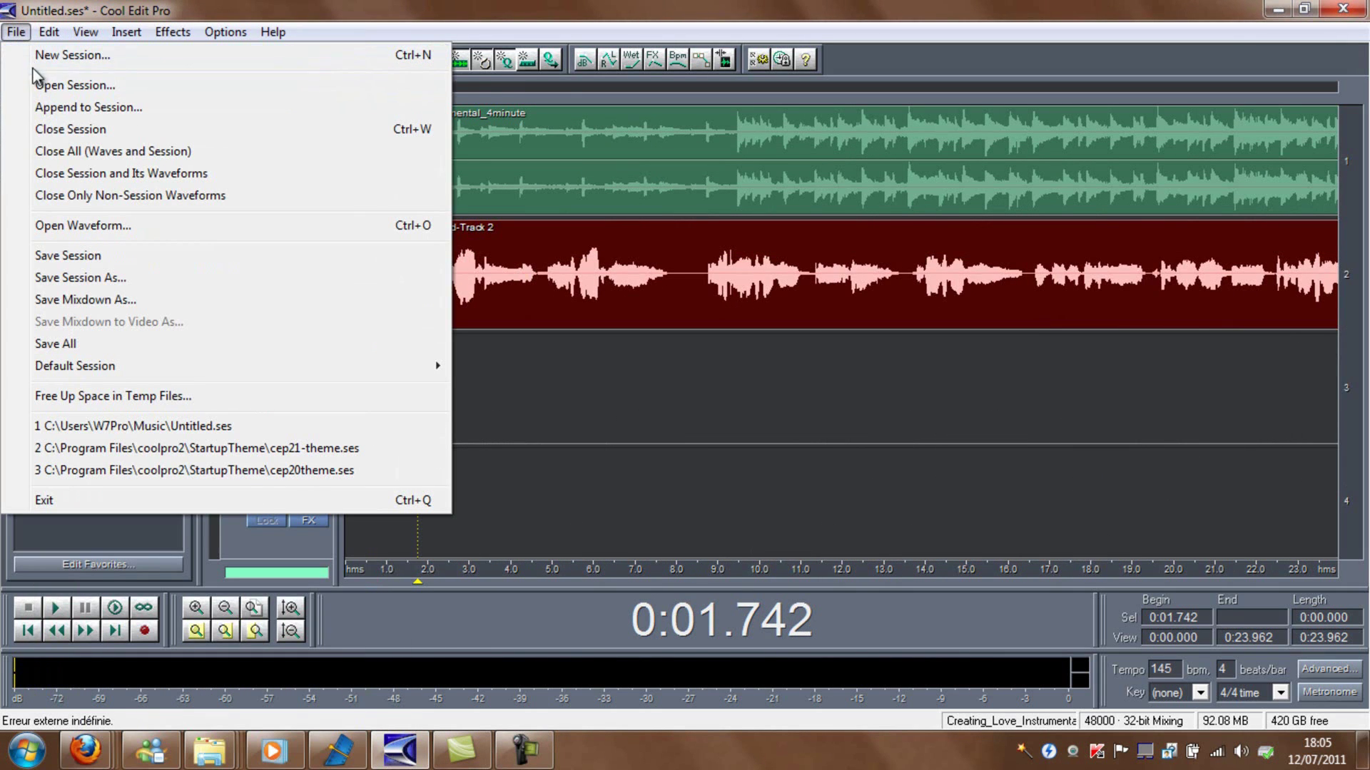
{"action": "left_click", "coordinate": [109, 302]}
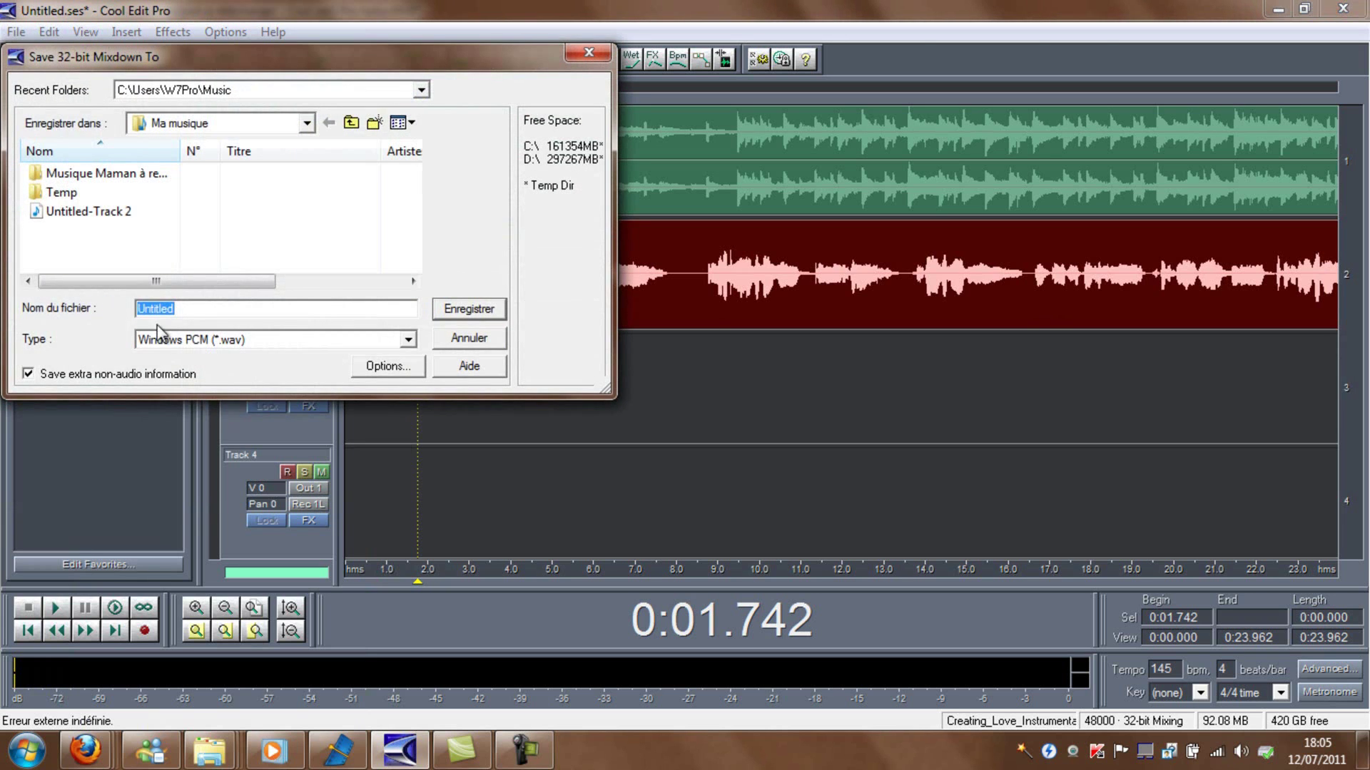
{"action": "left_click", "coordinate": [408, 340]}
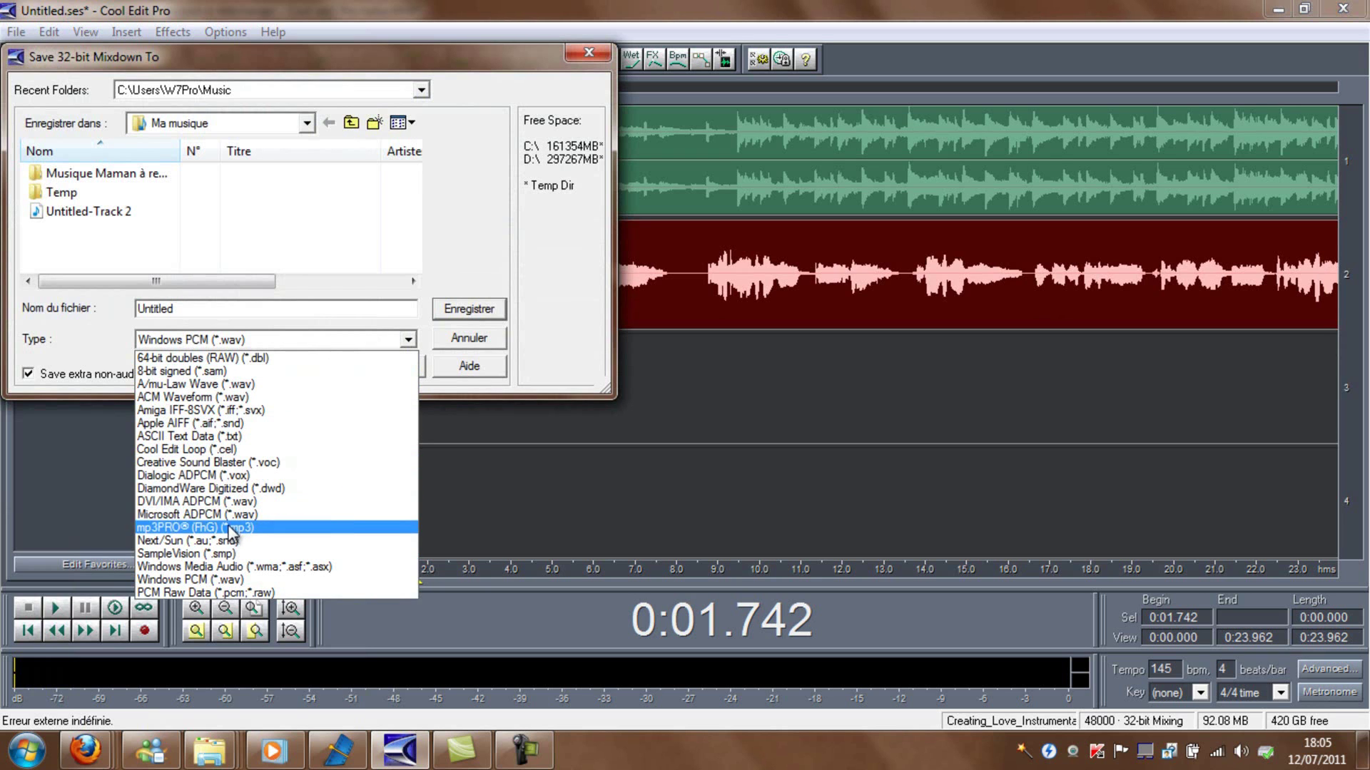
{"action": "left_click", "coordinate": [226, 528]}
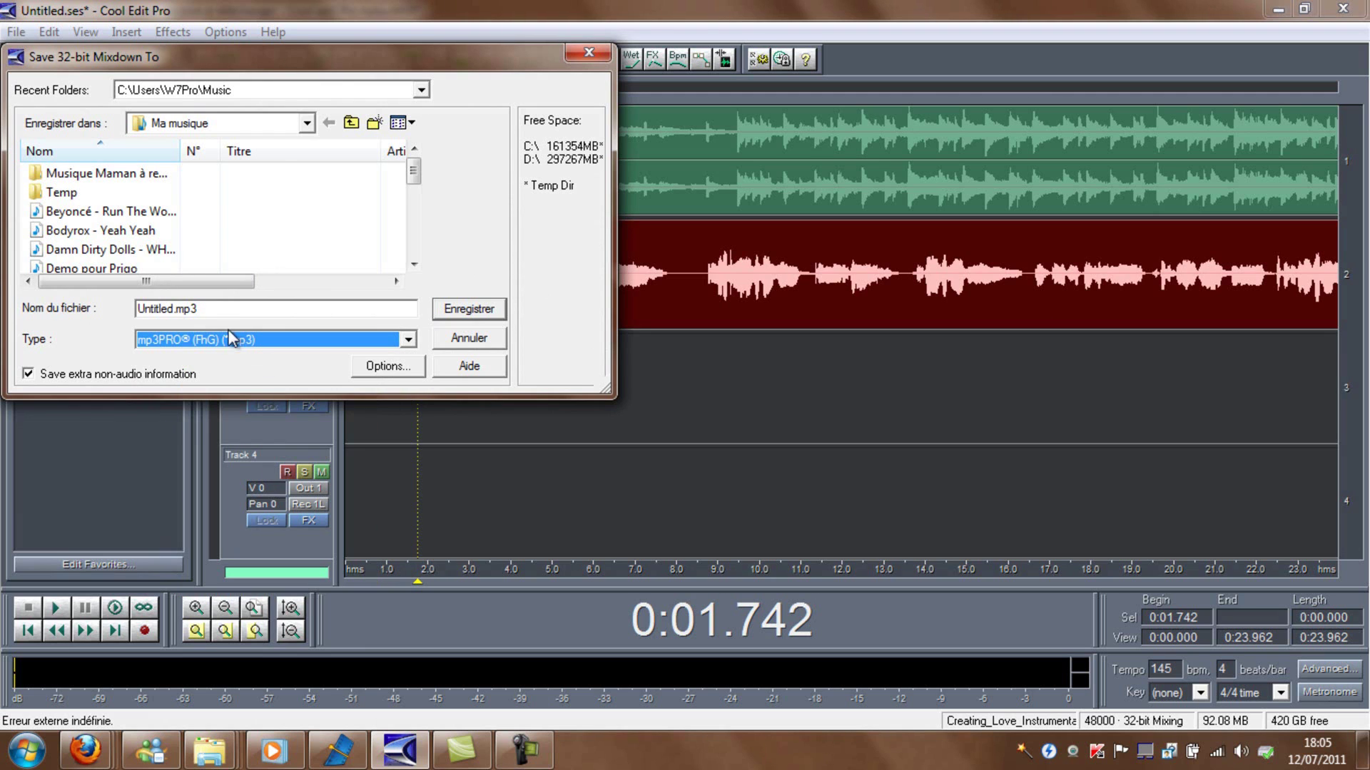
- Set the MP3 encoder's constant bitrate to 320 Kbps, 48000 Hz, Stereo
{"action": "left_click", "coordinate": [404, 375]}
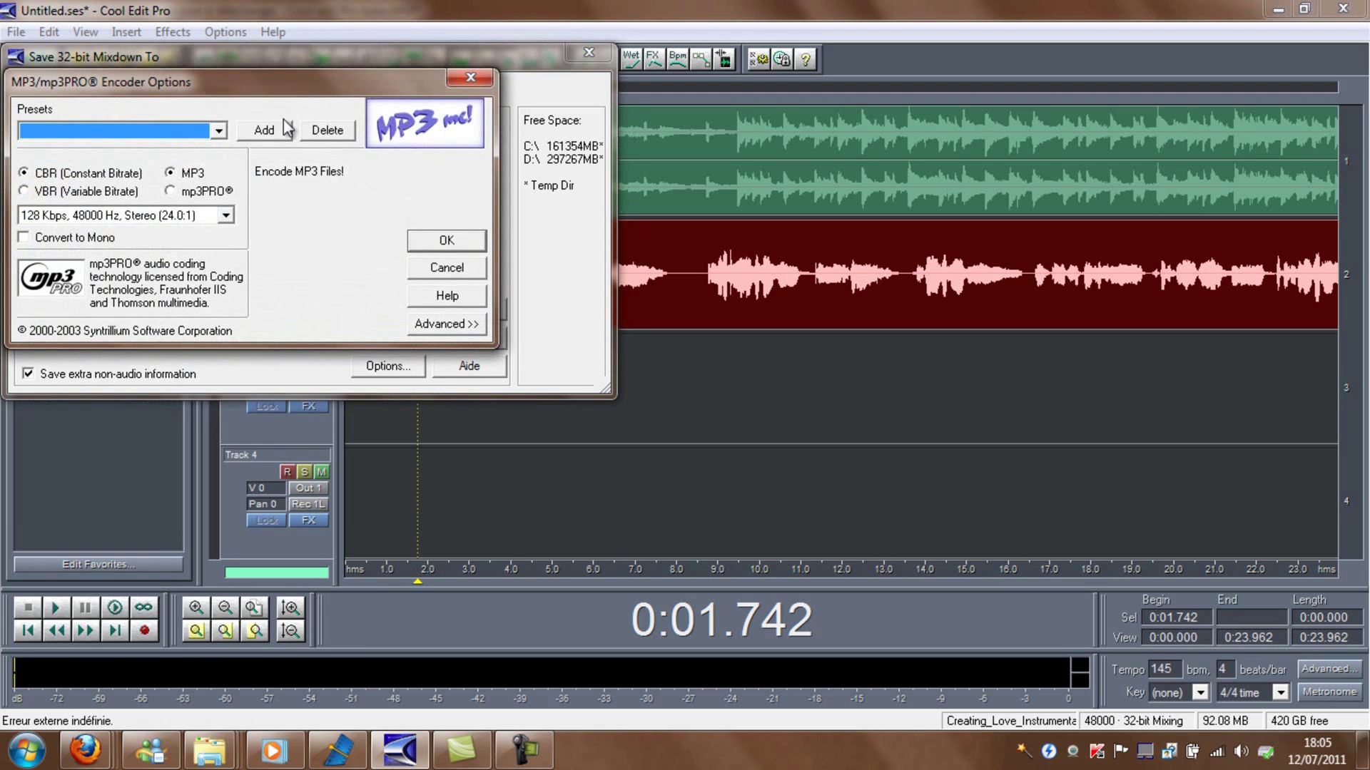
{"action": "left_click", "coordinate": [217, 129]}
{"action": "left_click", "coordinate": [217, 128]}
{"action": "left_click", "coordinate": [225, 214]}
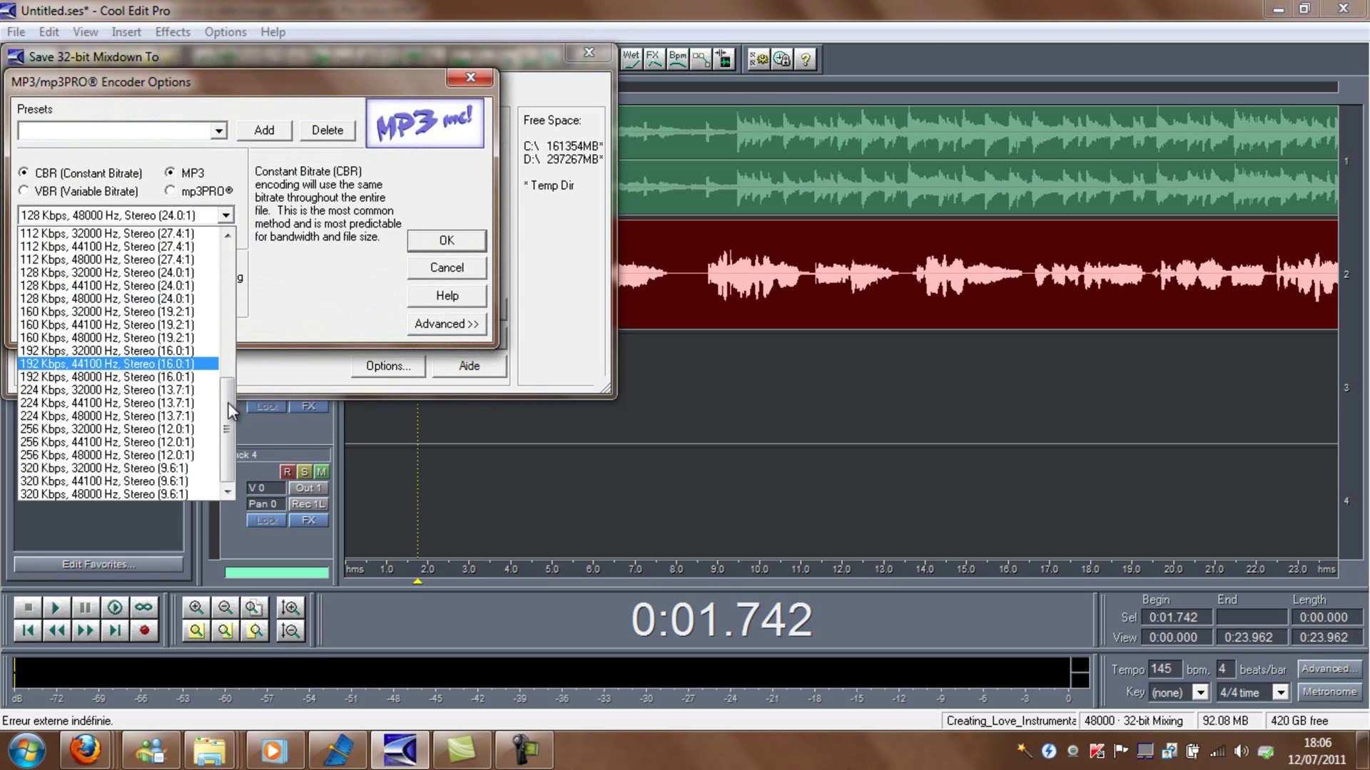
{"action": "left_click", "coordinate": [133, 492]}
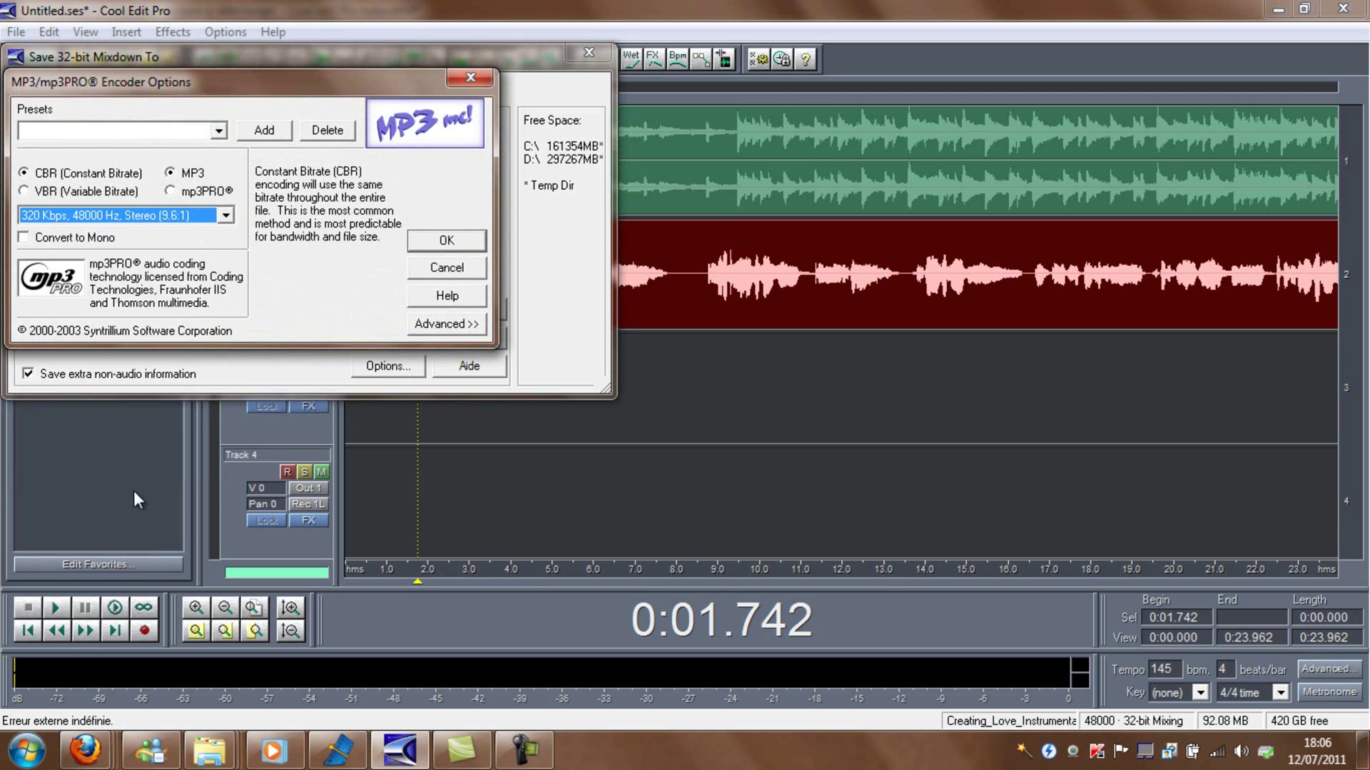
- Save the encoder settings as a preset named Best Quality and accept the encoder options
{"action": "left_click", "coordinate": [264, 131]}
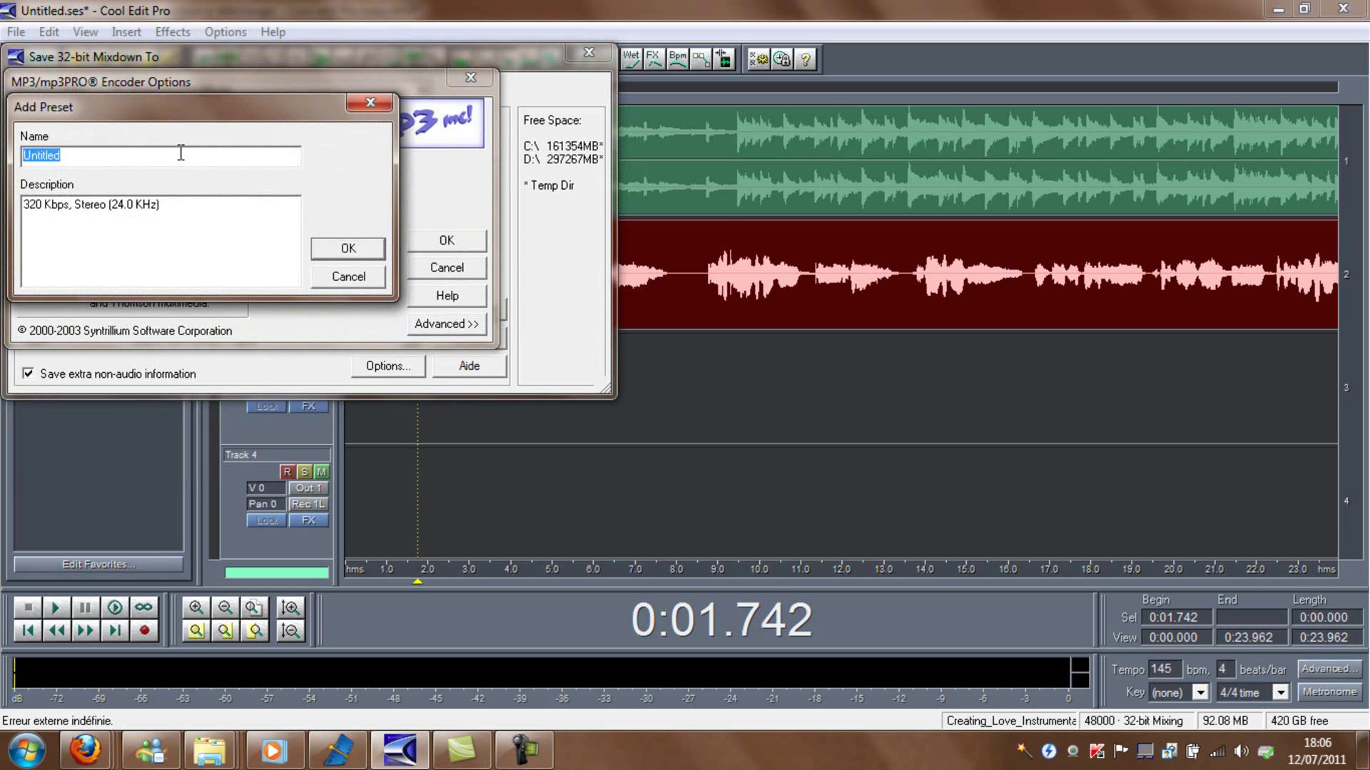
{"action": "type", "text": "Best Quality"}
{"action": "left_click", "coordinate": [331, 251]}
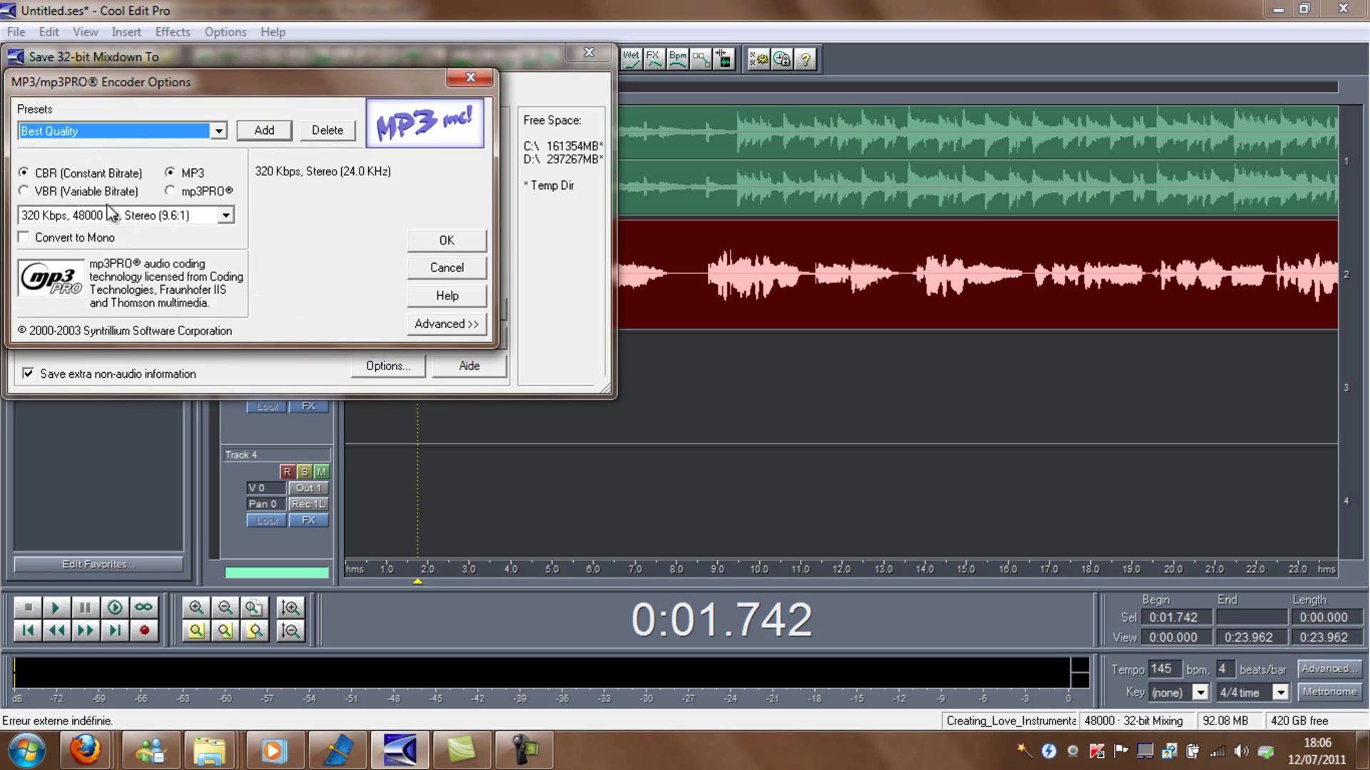
{"action": "left_click", "coordinate": [470, 239]}
- Name the mixdown file "J'espère que vous avez suivis le tutos sans soucis ^^" and save it in the Ma musique folder
{"action": "type", "text": "J'espère que vous avez suivis le tutos sans soucis ^^"}
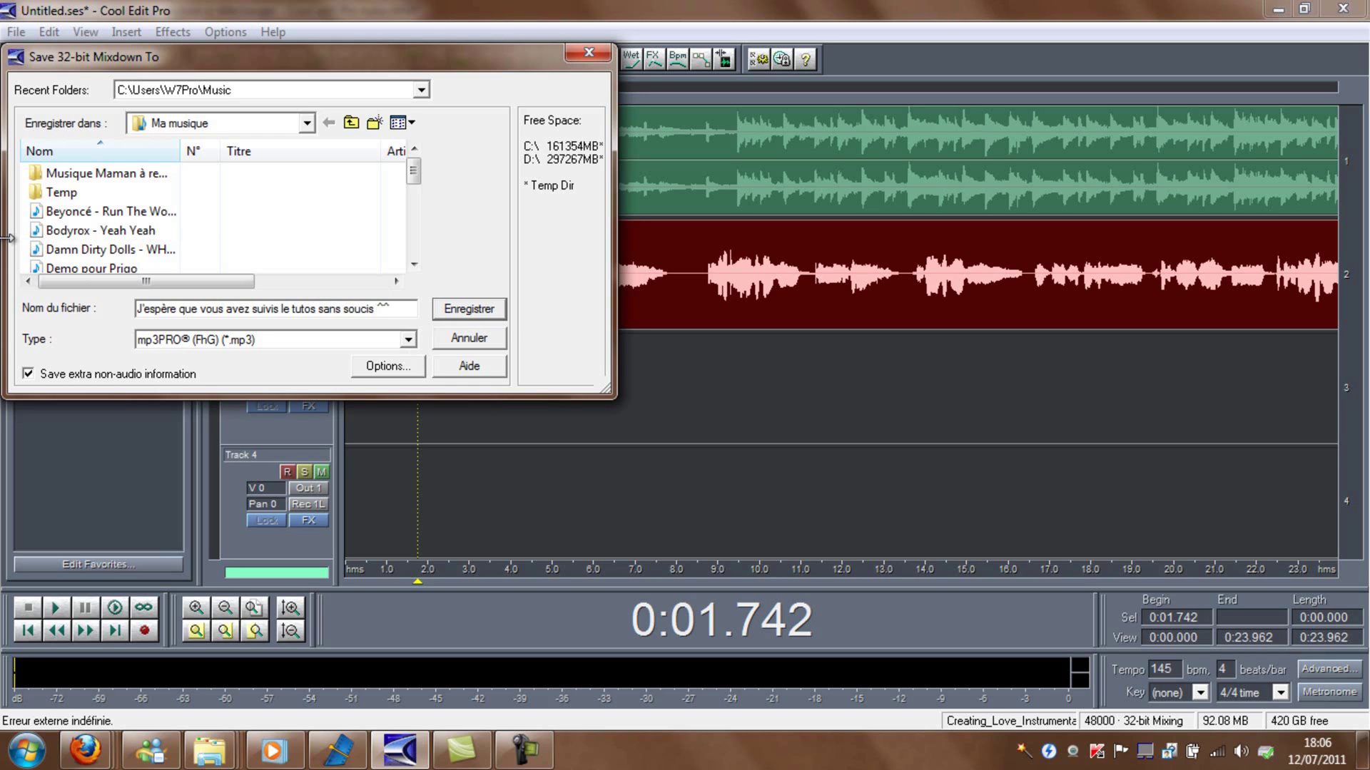
{"action": "left_click", "coordinate": [465, 308]}
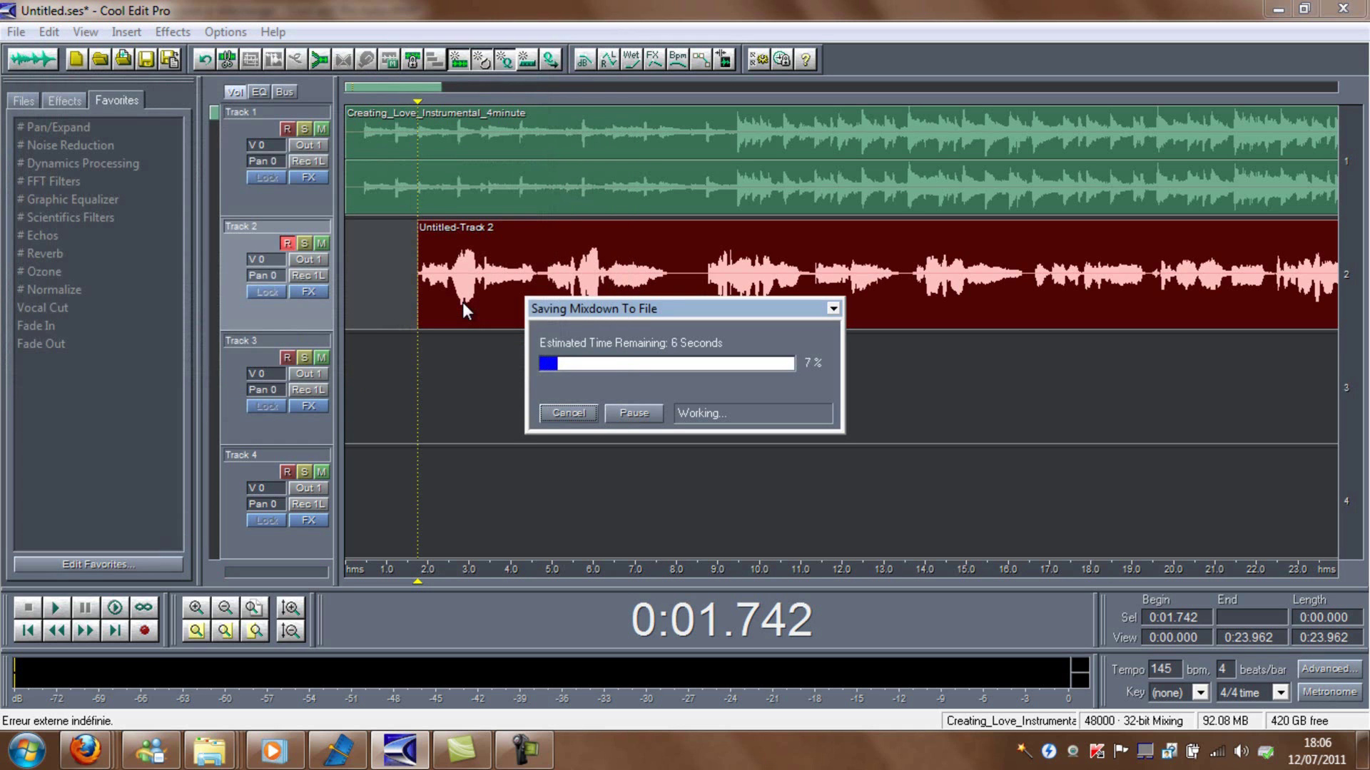